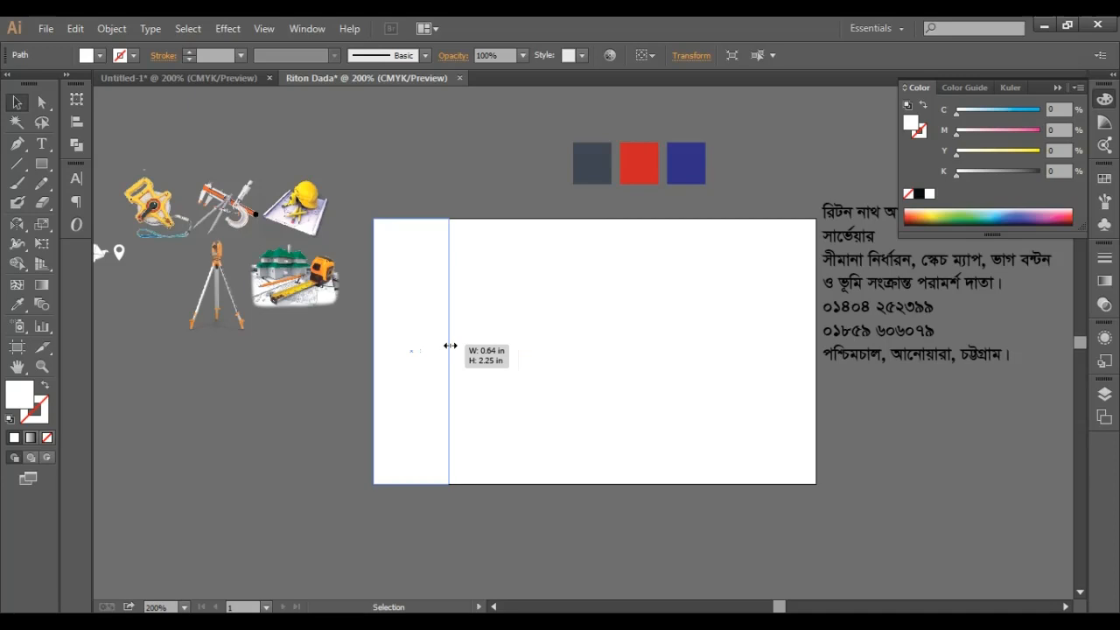
- Narrow the card's left-edge strip and fill it with the dark slate swatch colour
{"action": "left_click_drag", "start_coordinate": [450, 346], "coordinate": [435, 345]}
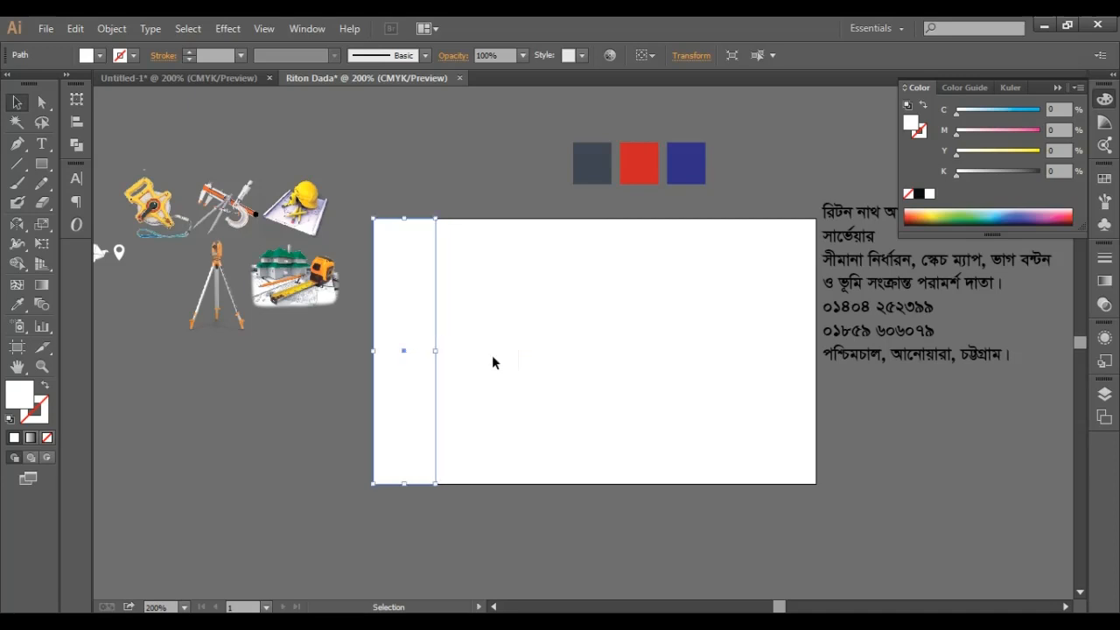
{"action": "left_click", "coordinate": [16, 304]}
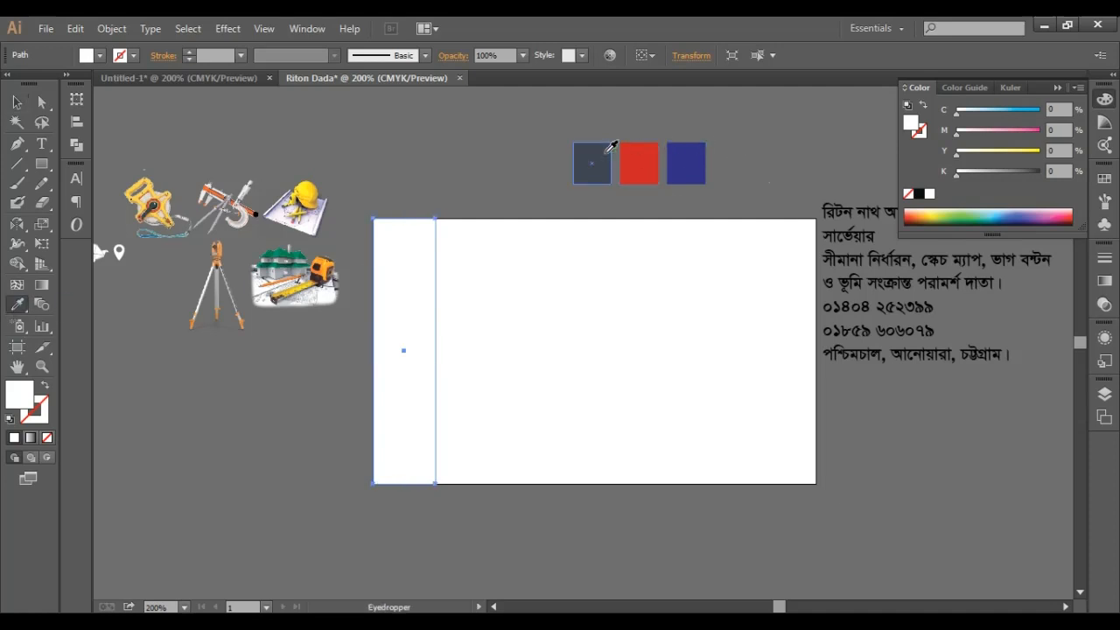
{"action": "left_click", "coordinate": [605, 153]}
{"action": "left_click", "coordinate": [17, 102]}
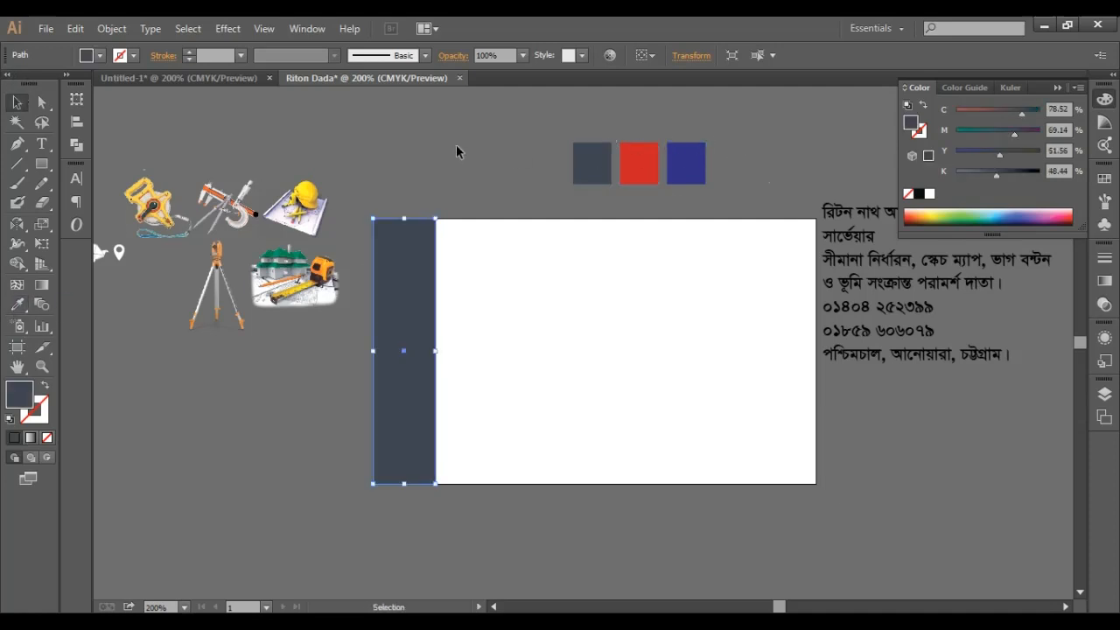
- Paste a white card-sized rectangle in front of the artwork
{"action": "left_click", "coordinate": [456, 147]}
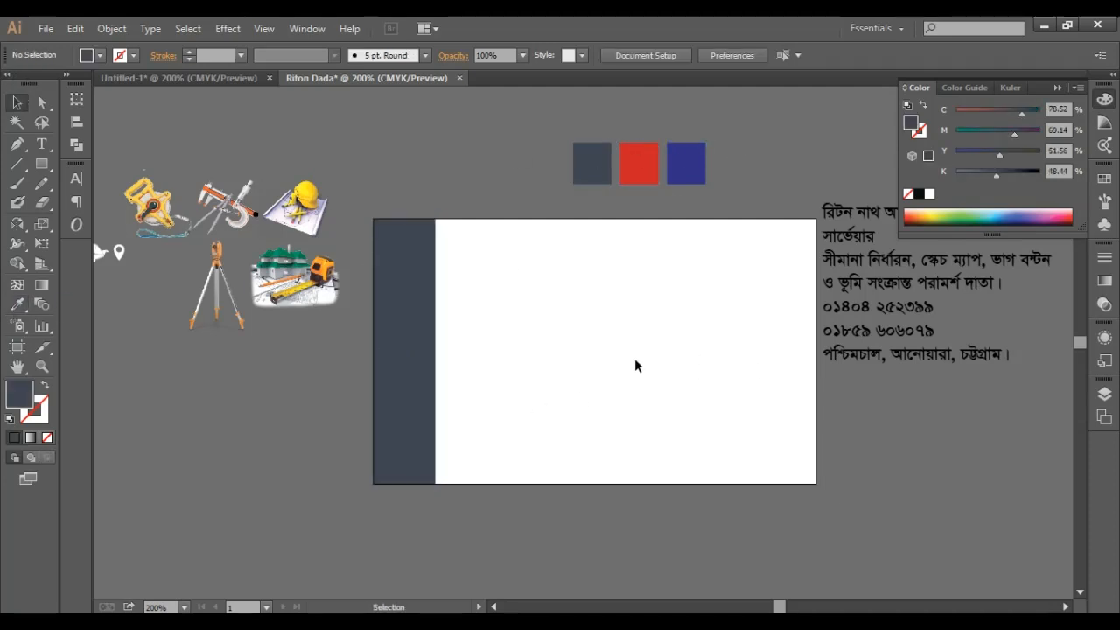
{"action": "key", "text": "a"}
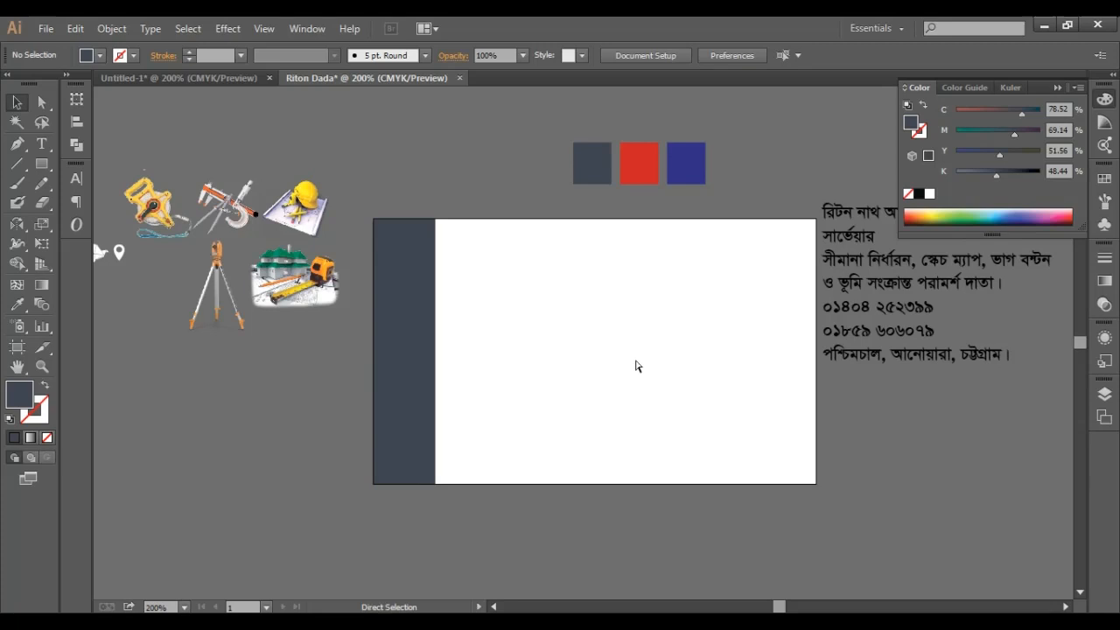
{"action": "key", "text": "ctrl+f"}
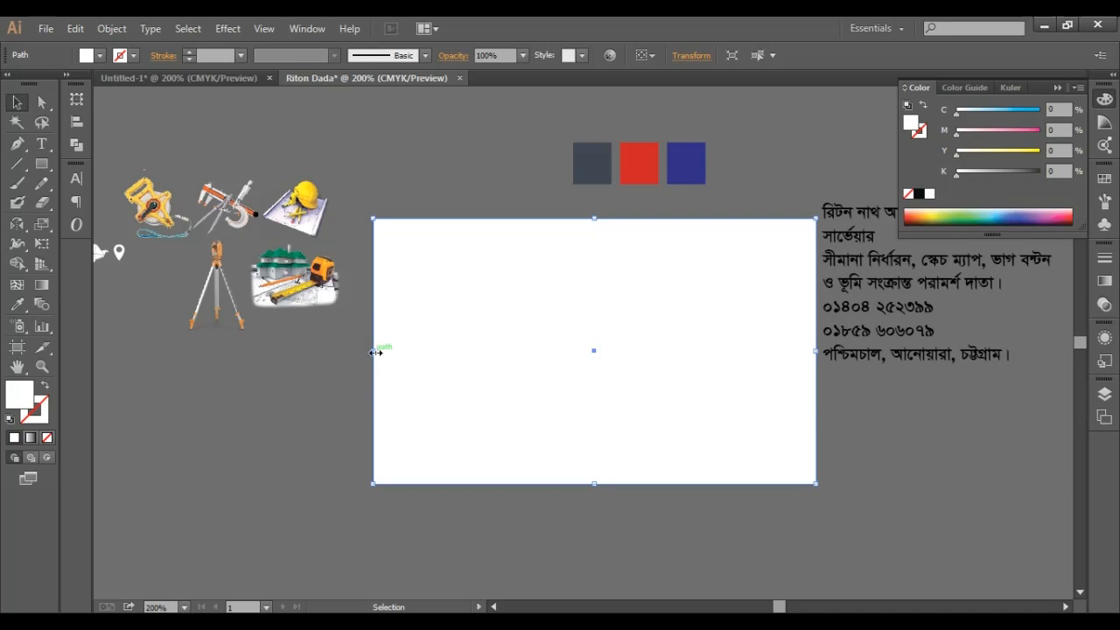
- Shrink the white rectangle to a thin strip on the card's right edge and fill it red
{"action": "left_click_drag", "start_coordinate": [375, 352], "coordinate": [807, 376]}
{"action": "key", "text": "a"}
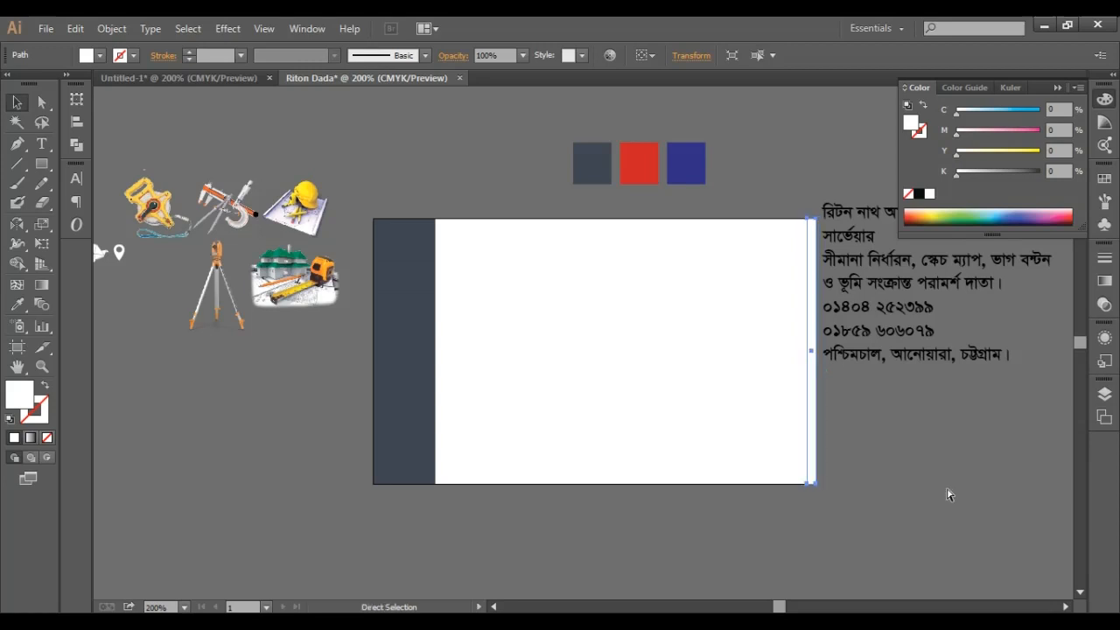
{"action": "key", "text": "v"}
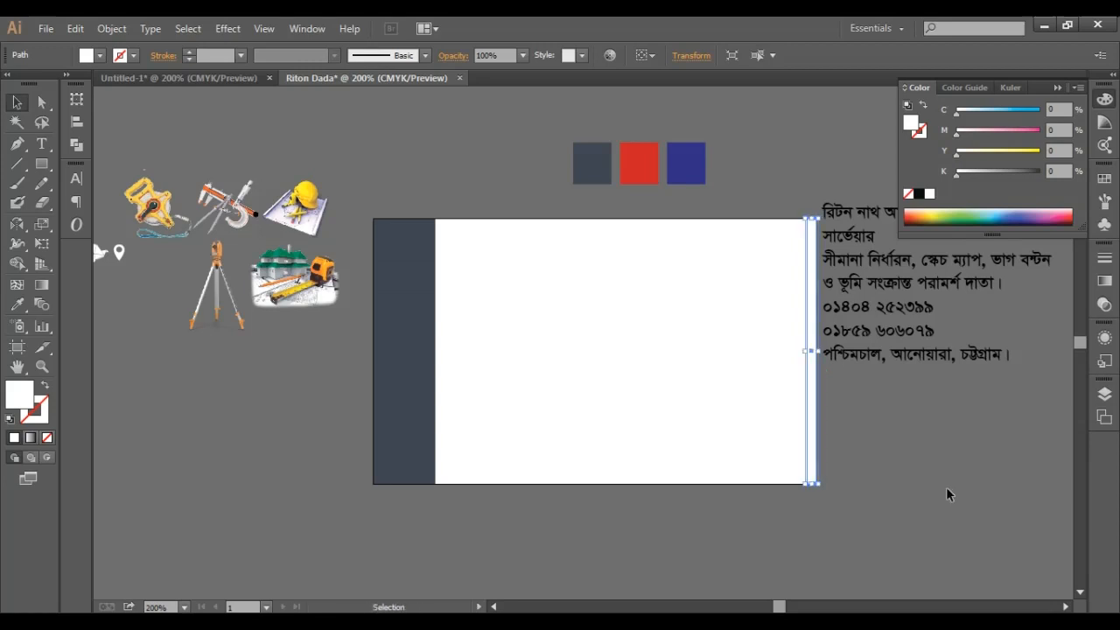
{"action": "left_click", "coordinate": [16, 305]}
{"action": "left_click", "coordinate": [645, 166]}
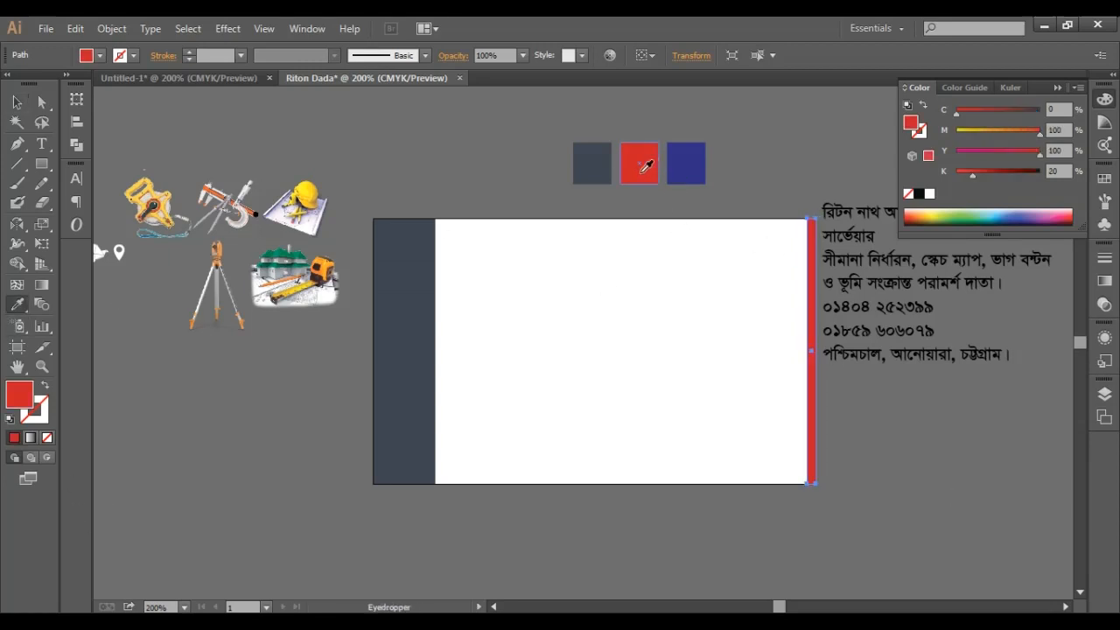
{"action": "left_click", "coordinate": [15, 103]}
{"action": "left_click", "coordinate": [456, 163]}
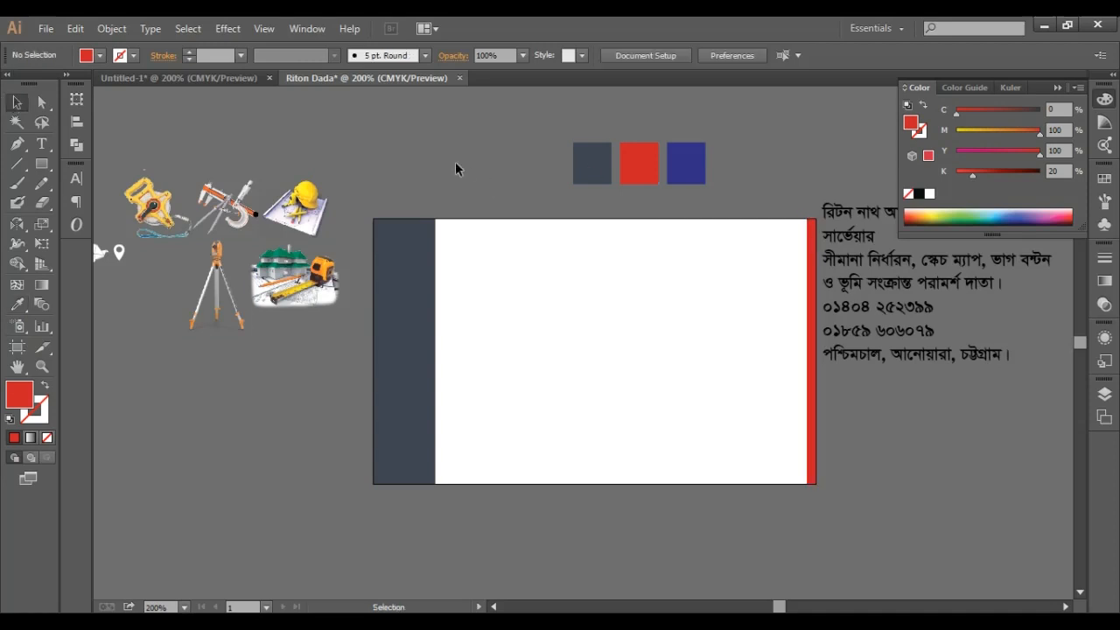
{"action": "scroll", "coordinate": [854, 461], "scroll_direction": "down", "scroll_amount": 3}
{"action": "scroll", "coordinate": [854, 461], "scroll_direction": "up", "scroll_amount": 1}
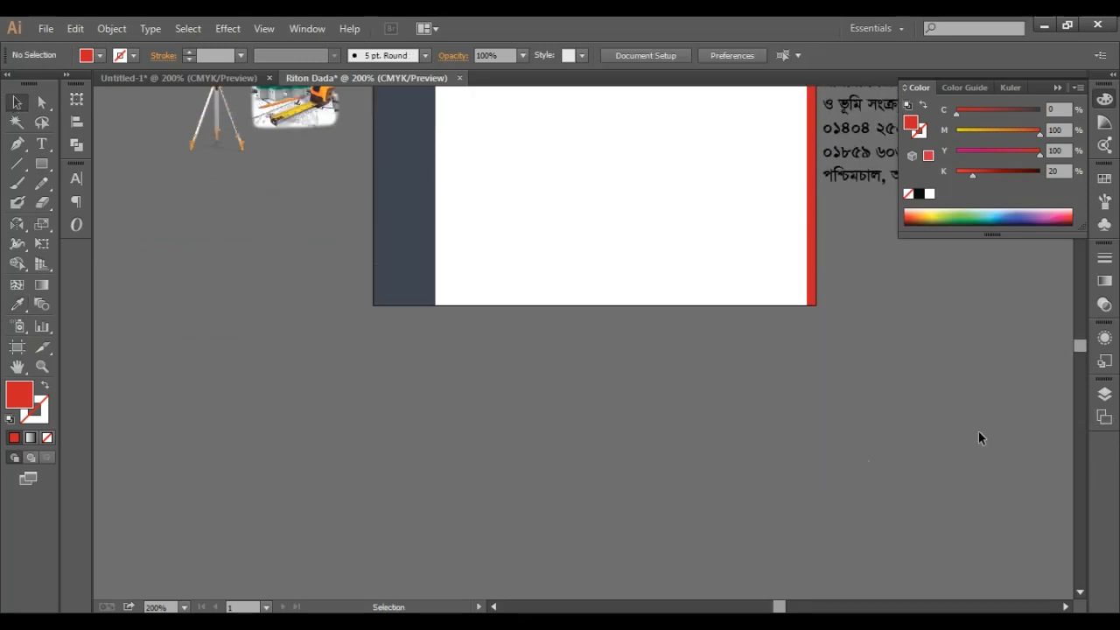
{"action": "scroll", "coordinate": [971, 433], "scroll_direction": "up", "scroll_amount": 1}
{"action": "scroll", "coordinate": [941, 447], "scroll_direction": "up", "scroll_amount": 1}
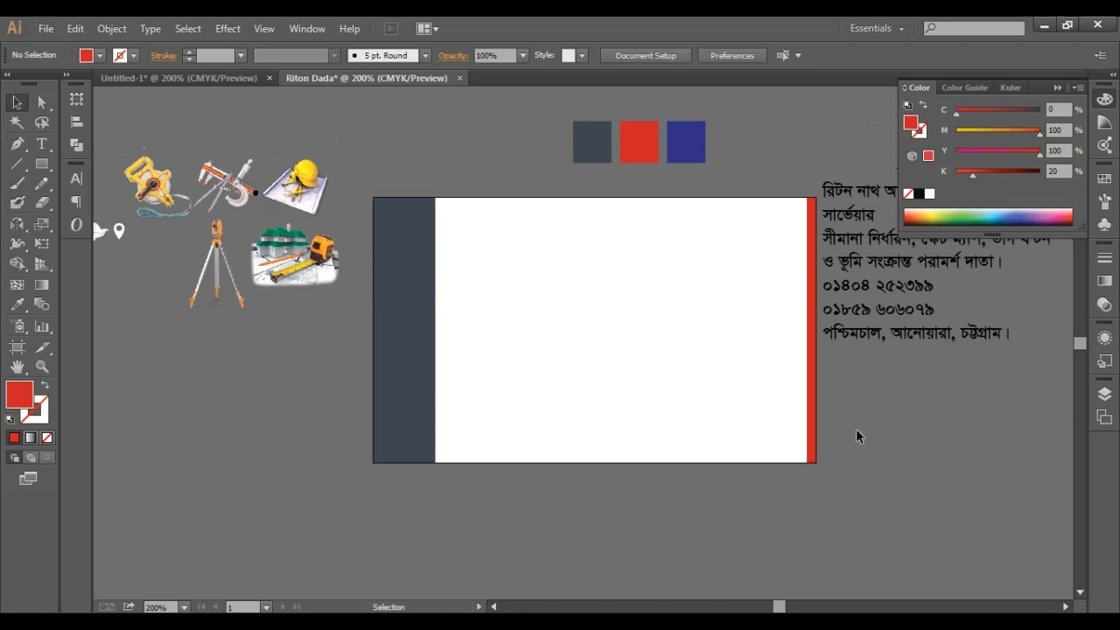
{"action": "scroll", "coordinate": [980, 481], "scroll_direction": "up", "scroll_amount": 1}
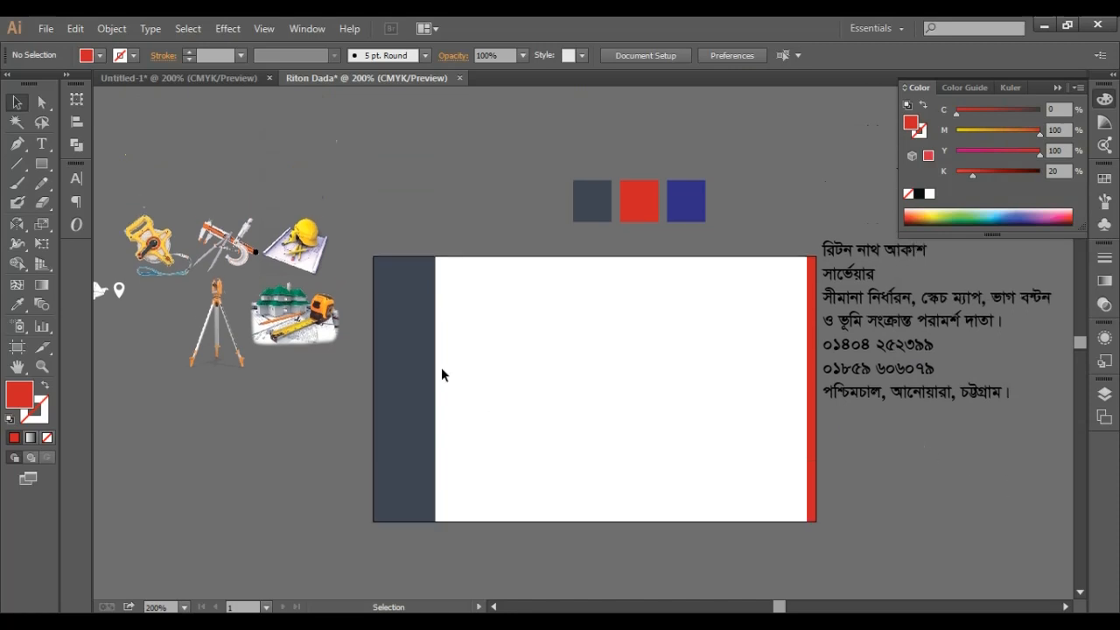
- Draw a tall rounded rectangle over the slate band's inner edge in the lower half
{"action": "left_click", "coordinate": [420, 375]}
{"action": "left_click", "coordinate": [586, 399]}
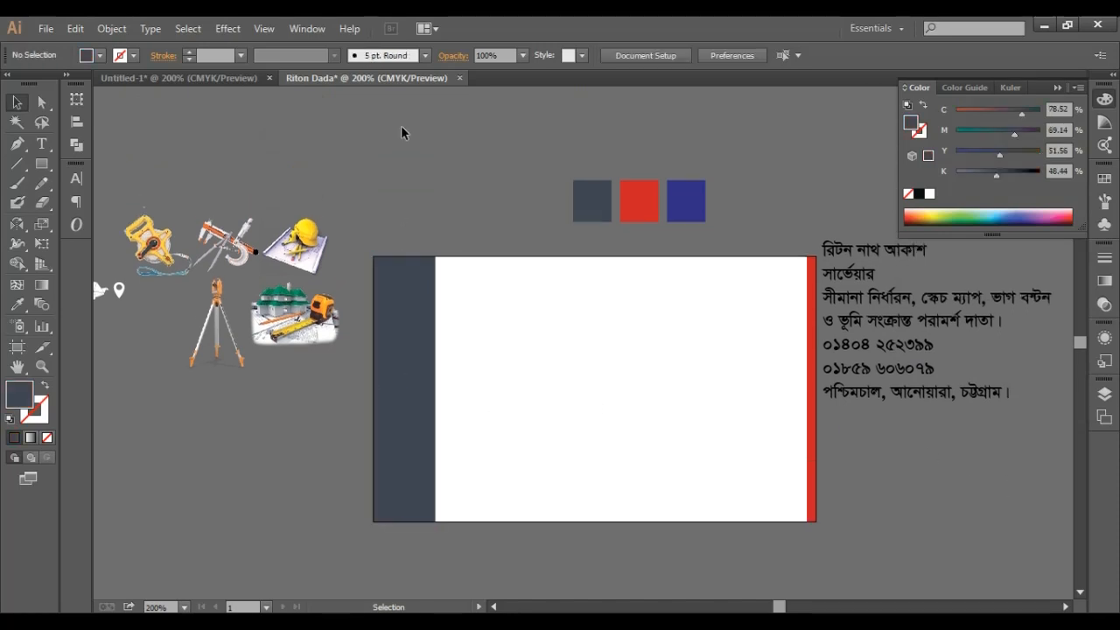
{"action": "left_click", "coordinate": [49, 163]}
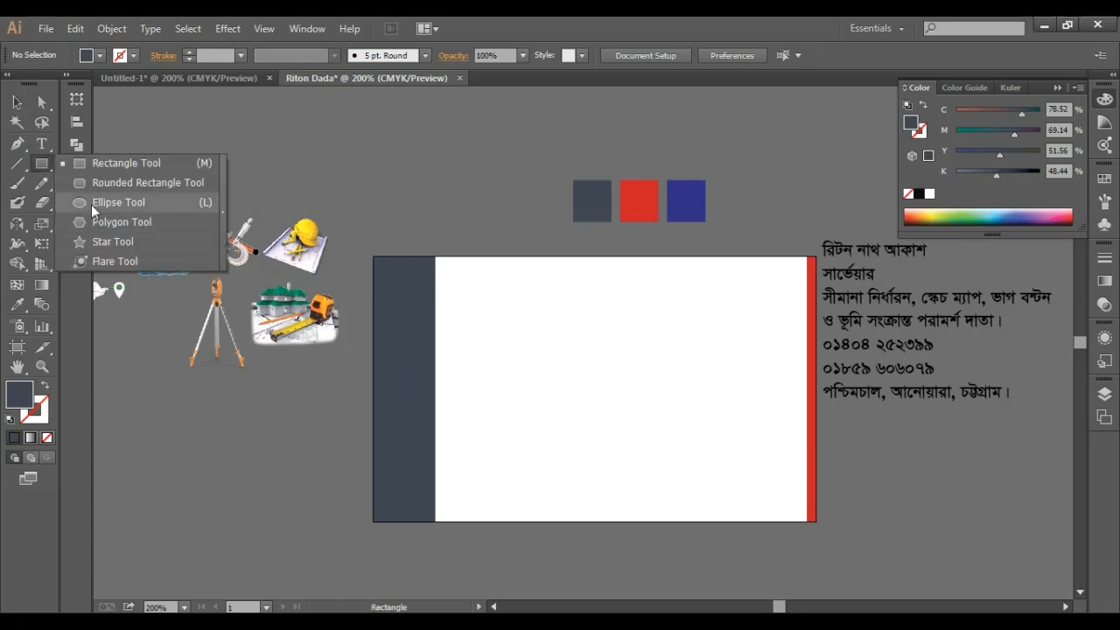
{"action": "left_click", "coordinate": [91, 186]}
{"action": "scroll", "coordinate": [482, 417], "scroll_direction": "down", "scroll_amount": 2}
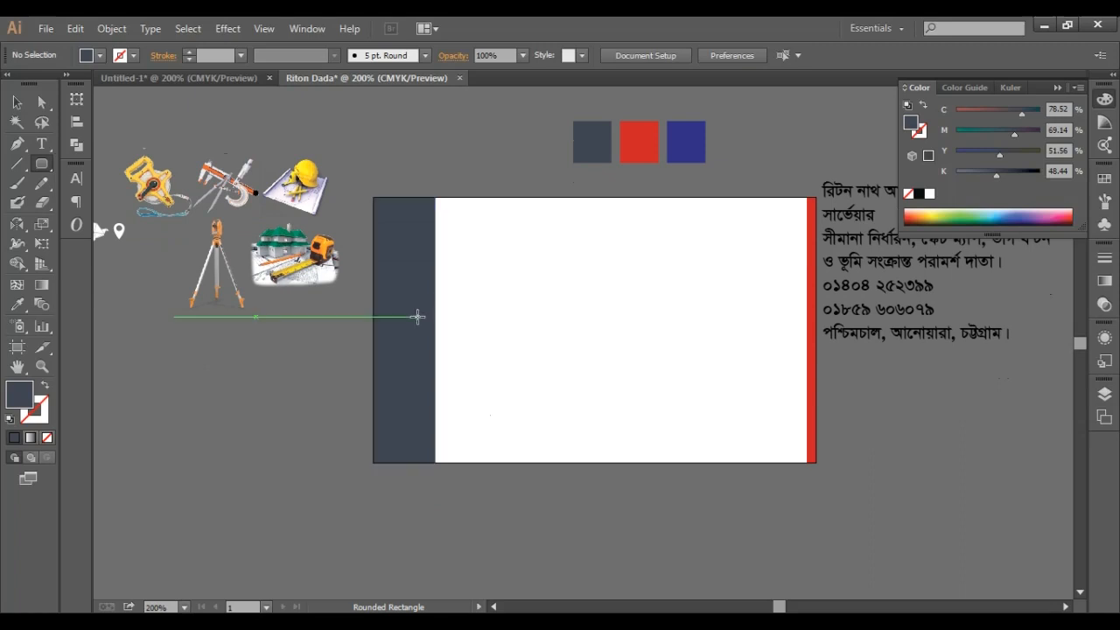
{"action": "left_click_drag", "start_coordinate": [414, 327], "coordinate": [448, 445]}
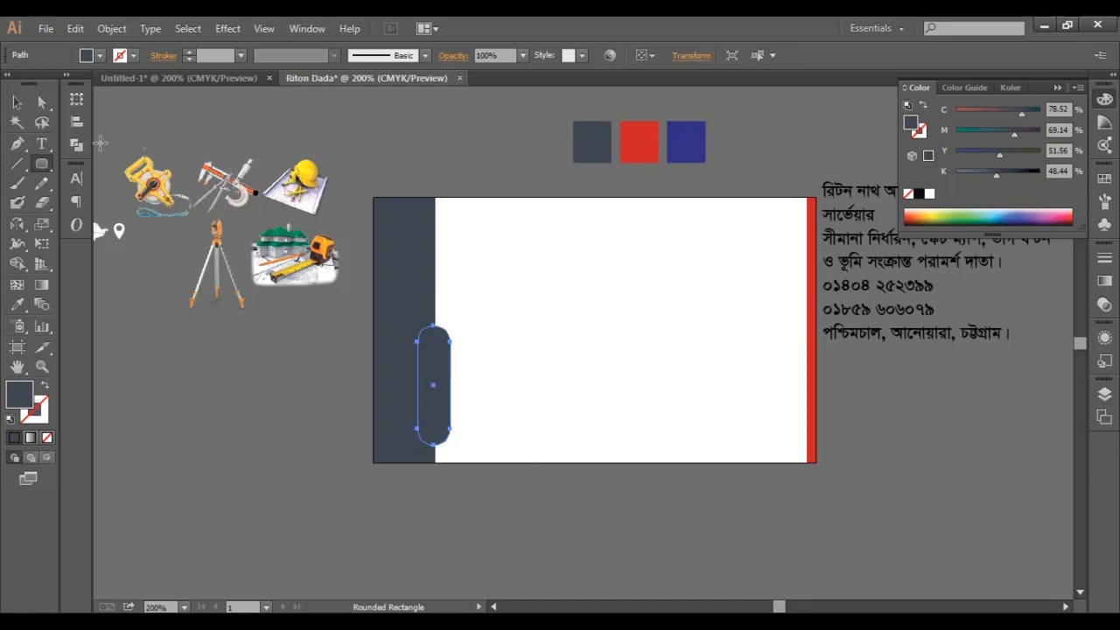
- Fill the rounded rectangle with the red swatch colour
{"action": "left_click", "coordinate": [18, 304]}
{"action": "left_click", "coordinate": [637, 143]}
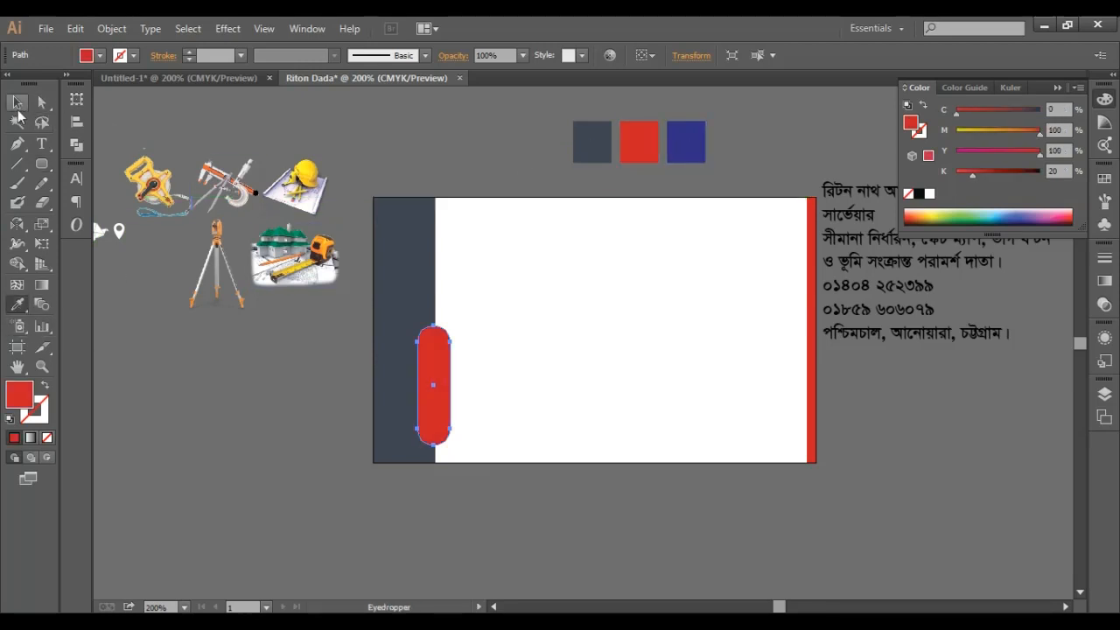
{"action": "left_click", "coordinate": [18, 109]}
{"action": "left_click", "coordinate": [405, 508]}
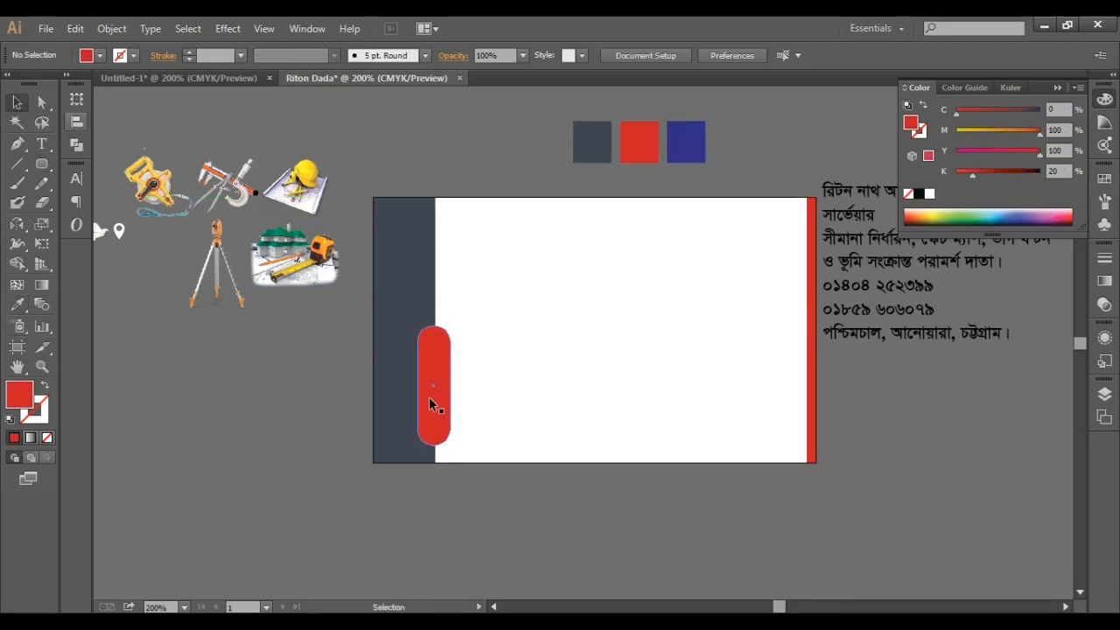
{"action": "left_click", "coordinate": [429, 396]}
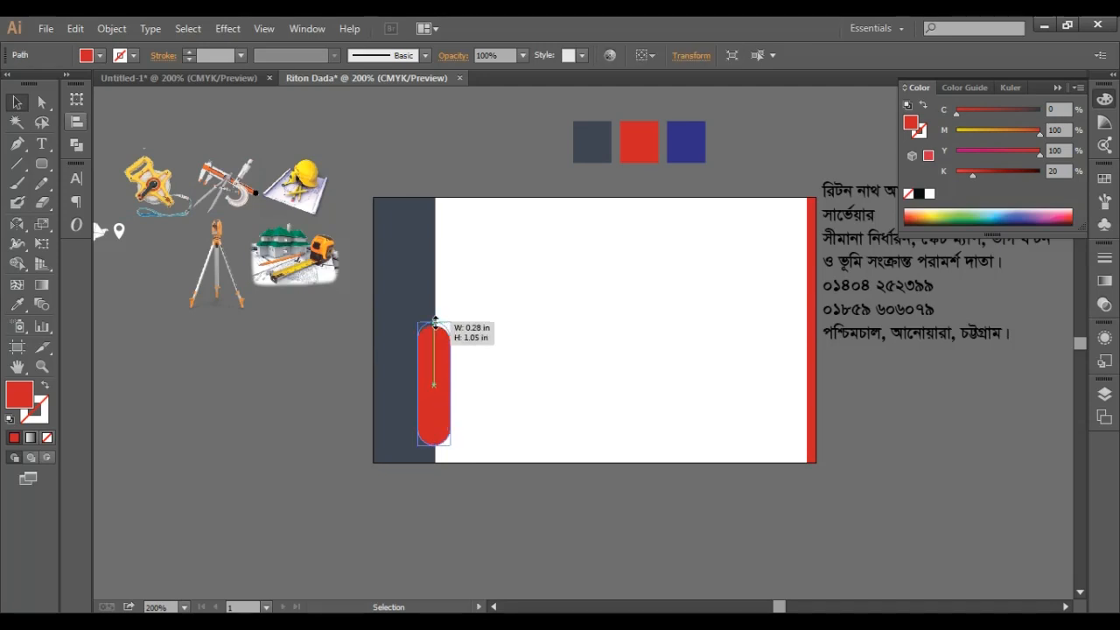
{"action": "left_click", "coordinate": [320, 394]}
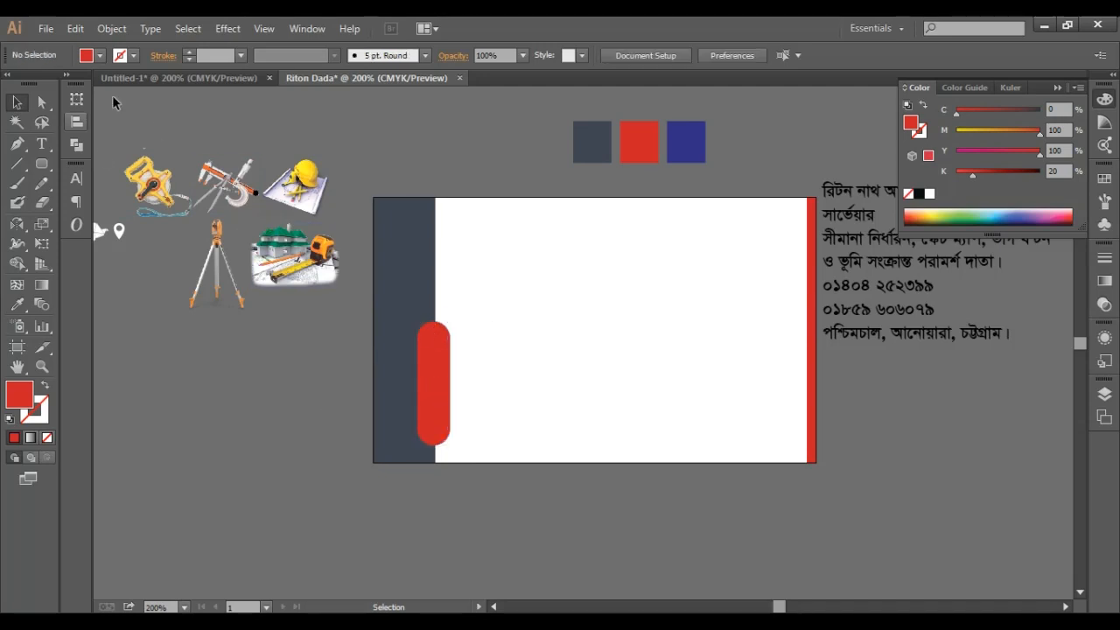
{"action": "left_click", "coordinate": [41, 164]}
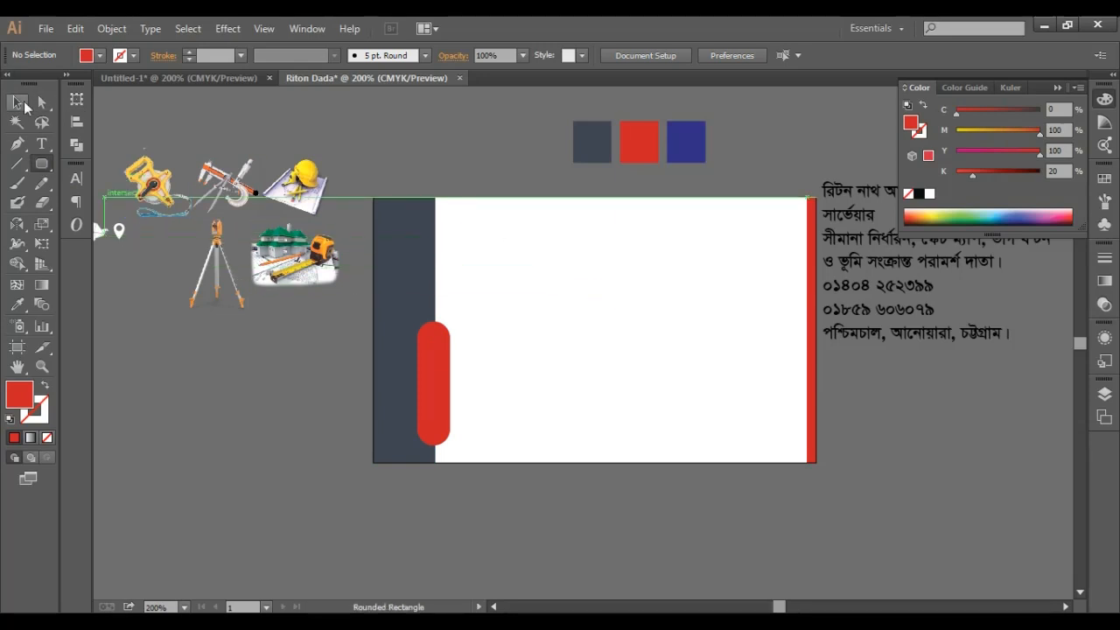
- Duplicate the red tab near the card's top and shorten the copy
{"action": "left_click", "coordinate": [19, 103]}
{"action": "left_click", "coordinate": [446, 385]}
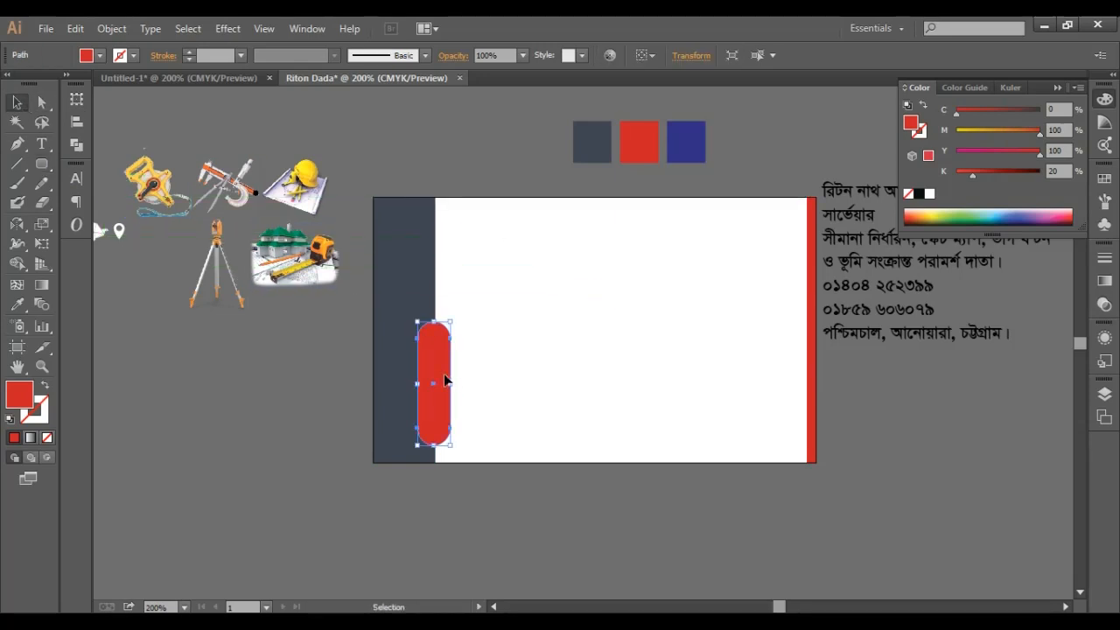
{"action": "left_click_drag", "start_coordinate": [444, 381], "coordinate": [450, 263]}
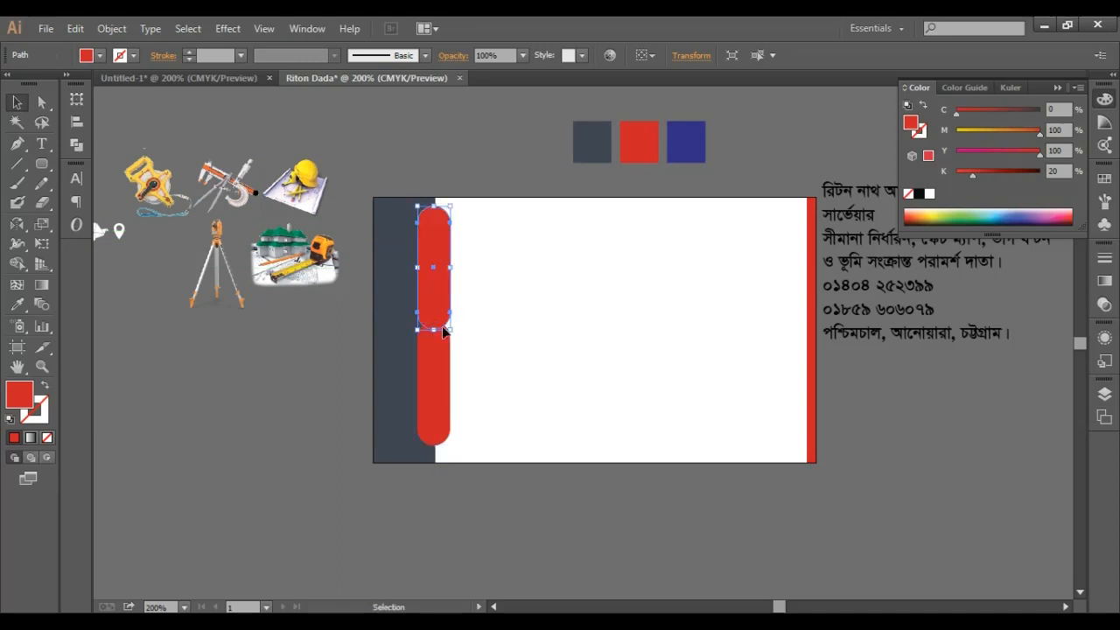
{"action": "left_click_drag", "start_coordinate": [434, 330], "coordinate": [435, 259]}
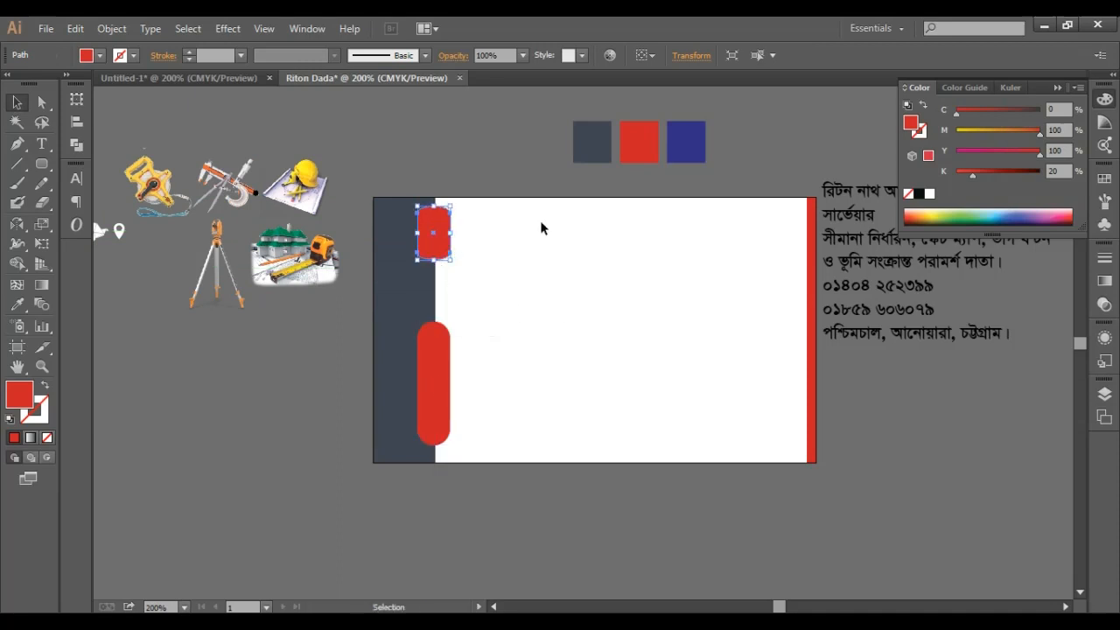
{"action": "left_click", "coordinate": [510, 162]}
- Trim the upper red tab's top and extend its bottom to fine-tune its length
{"action": "key", "text": "ctrl+plus"}
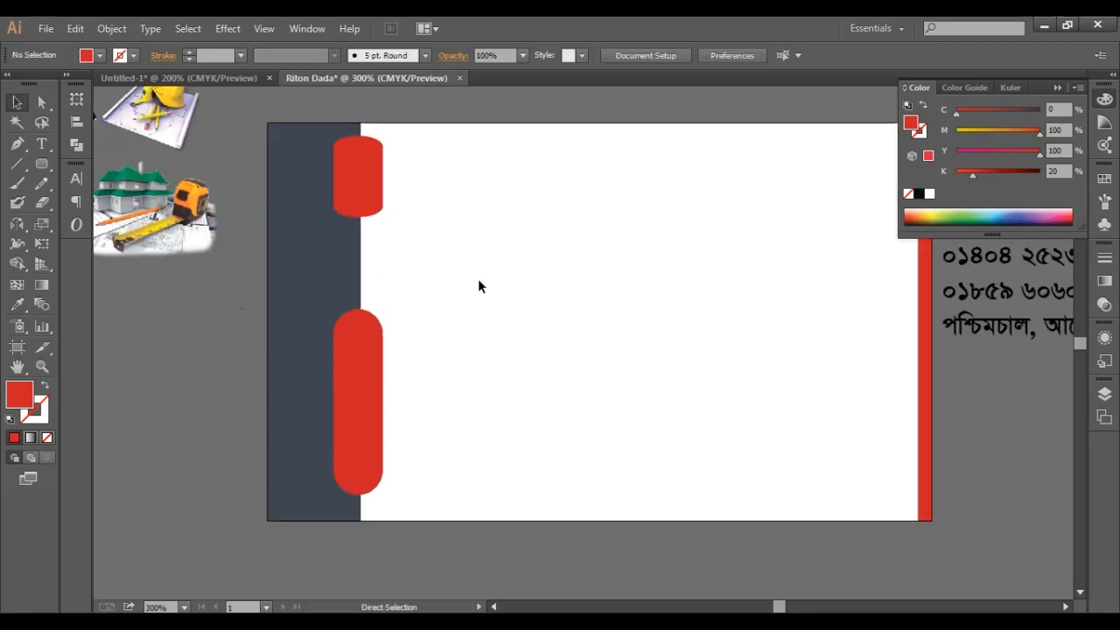
{"action": "scroll", "coordinate": [481, 283], "scroll_direction": "up", "scroll_amount": 3}
{"action": "left_click", "coordinate": [383, 279]}
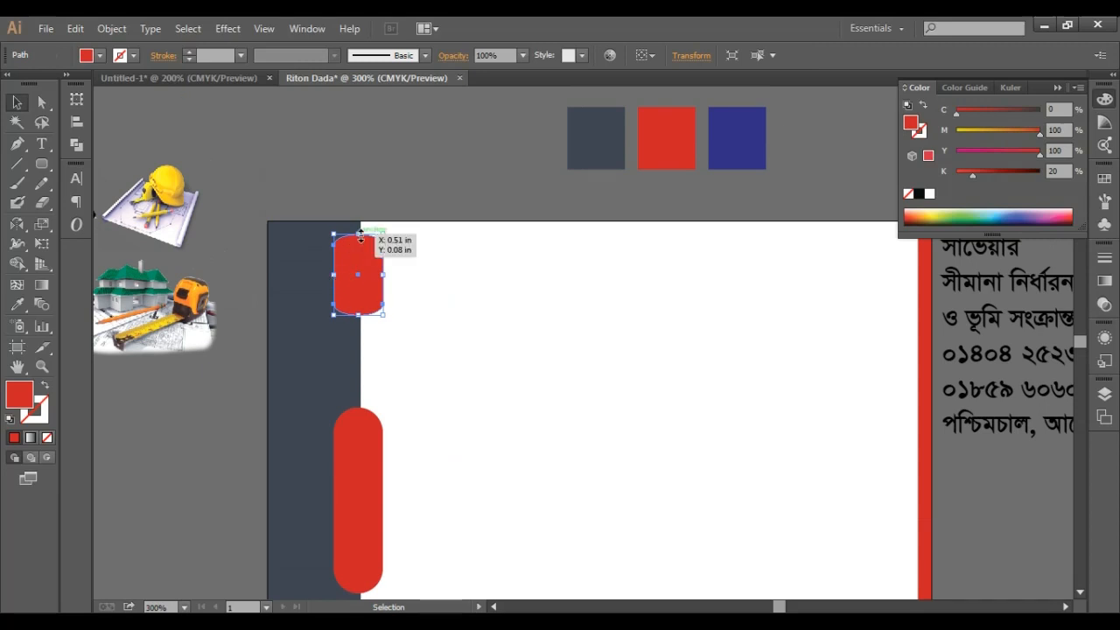
{"action": "left_click_drag", "start_coordinate": [361, 237], "coordinate": [361, 256]}
{"action": "left_click", "coordinate": [403, 171]}
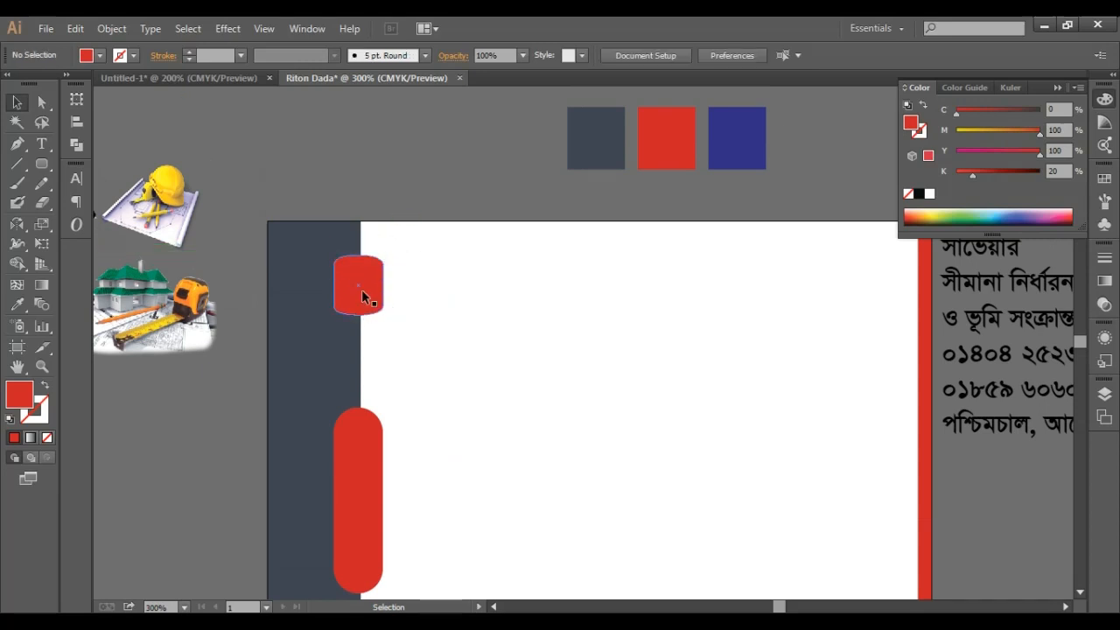
{"action": "left_click", "coordinate": [363, 296]}
{"action": "left_click_drag", "start_coordinate": [362, 315], "coordinate": [363, 333]}
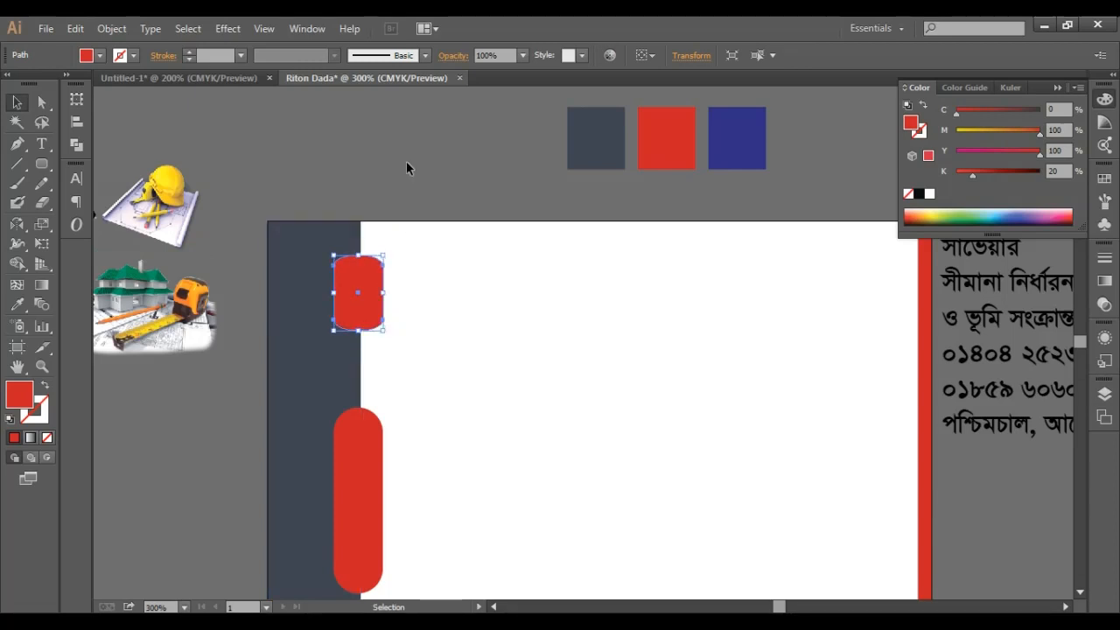
{"action": "left_click", "coordinate": [406, 161]}
- Nudge the long lower red tab slightly down, then zoom out to the whole card
{"action": "scroll", "coordinate": [401, 263], "scroll_direction": "up", "scroll_amount": 1}
{"action": "scroll", "coordinate": [350, 394], "scroll_direction": "down", "scroll_amount": 2}
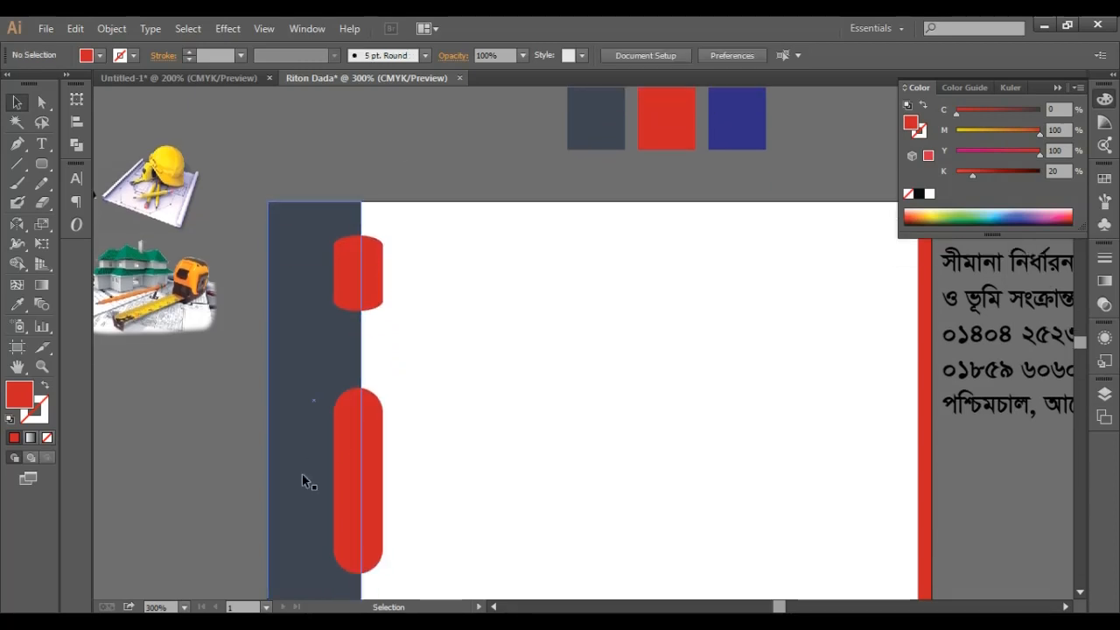
{"action": "scroll", "coordinate": [354, 418], "scroll_direction": "down", "scroll_amount": 2}
{"action": "left_click", "coordinate": [370, 413]}
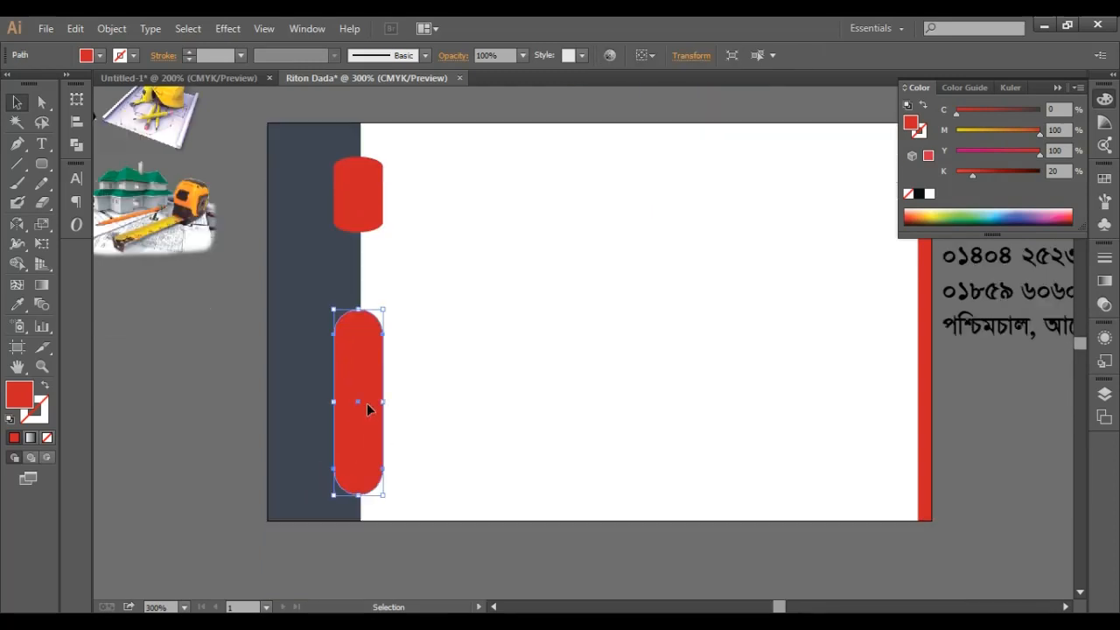
{"action": "key", "text": "Down"}
{"action": "left_click", "coordinate": [366, 209]}
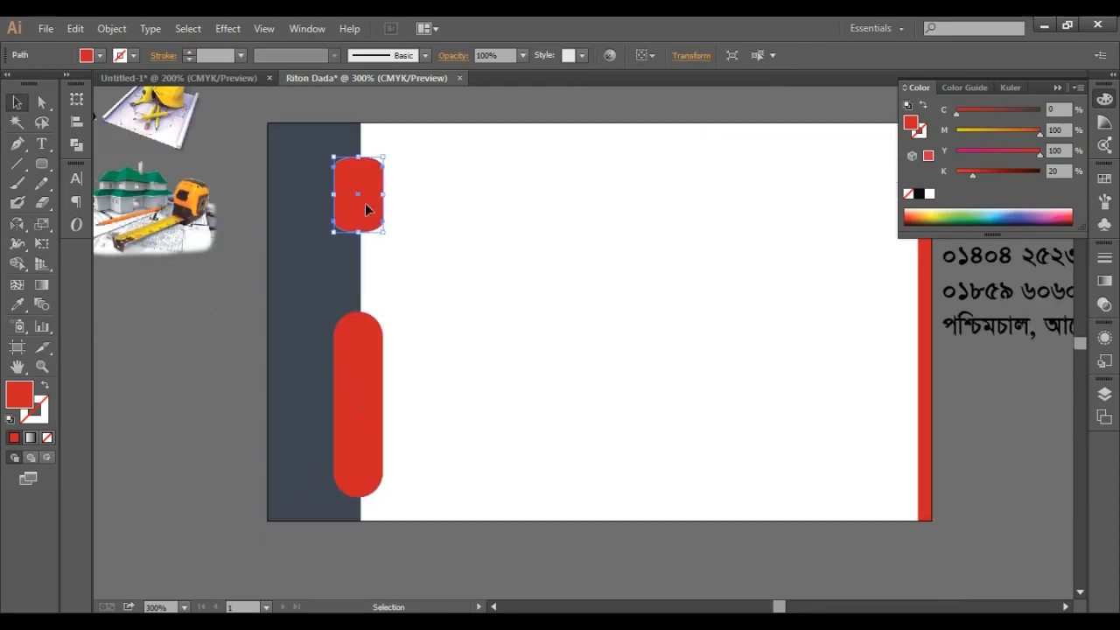
{"action": "scroll", "coordinate": [531, 200], "scroll_direction": "up", "scroll_amount": 3}
{"action": "left_click", "coordinate": [394, 189]}
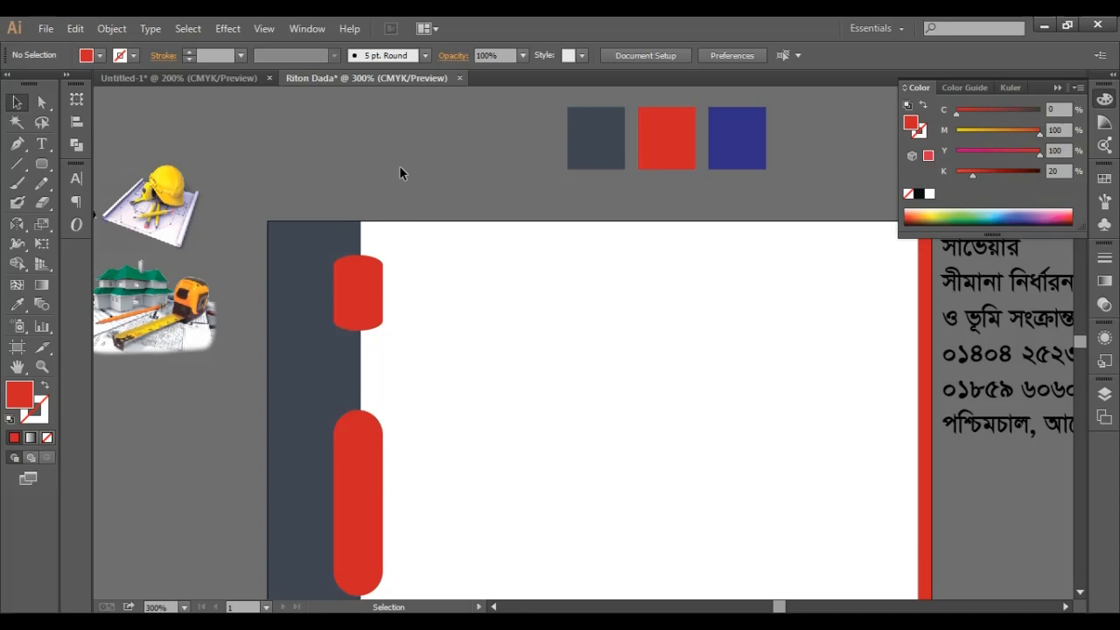
{"action": "key", "text": "ctrl+minus"}
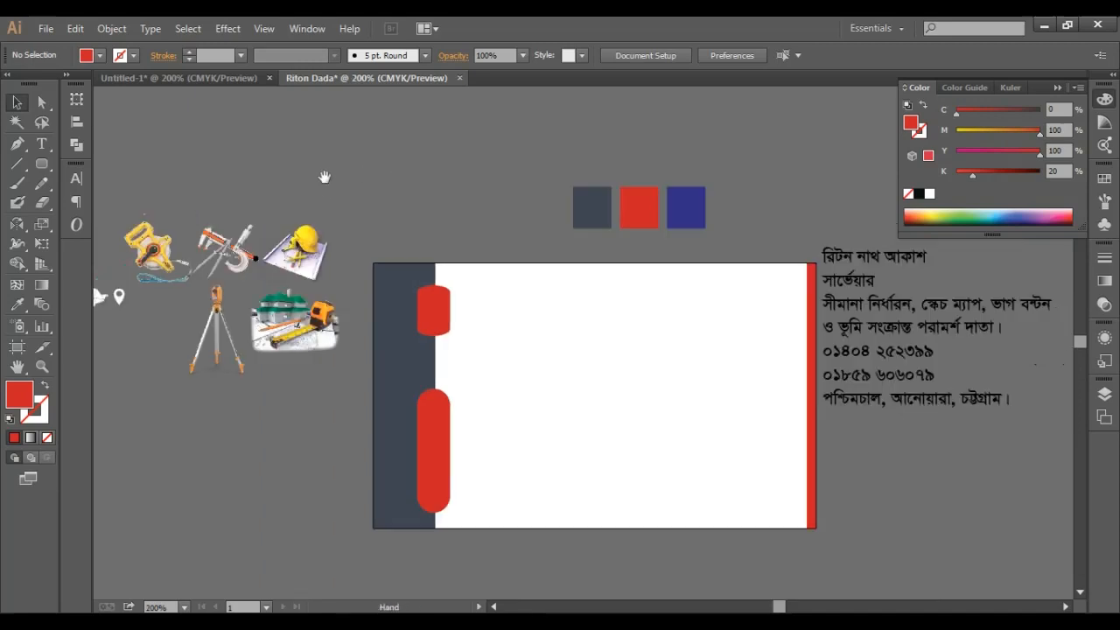
- Move the white person icon into the upper red tab and scale it up to fill it
{"action": "left_click_drag", "start_coordinate": [324, 176], "coordinate": [483, 175]}
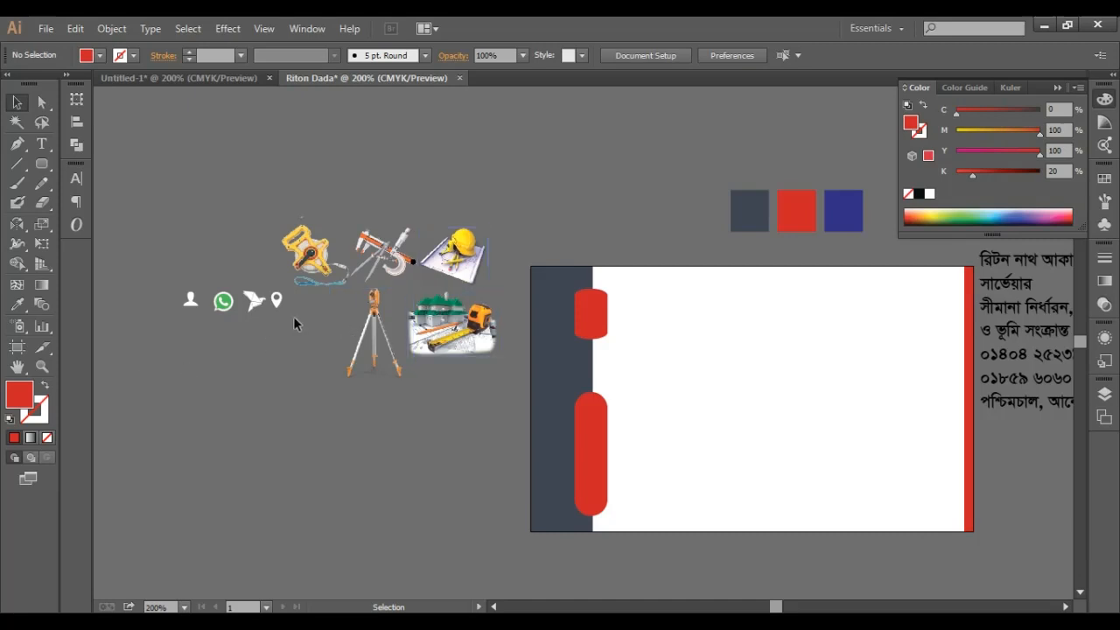
{"action": "left_click", "coordinate": [505, 436]}
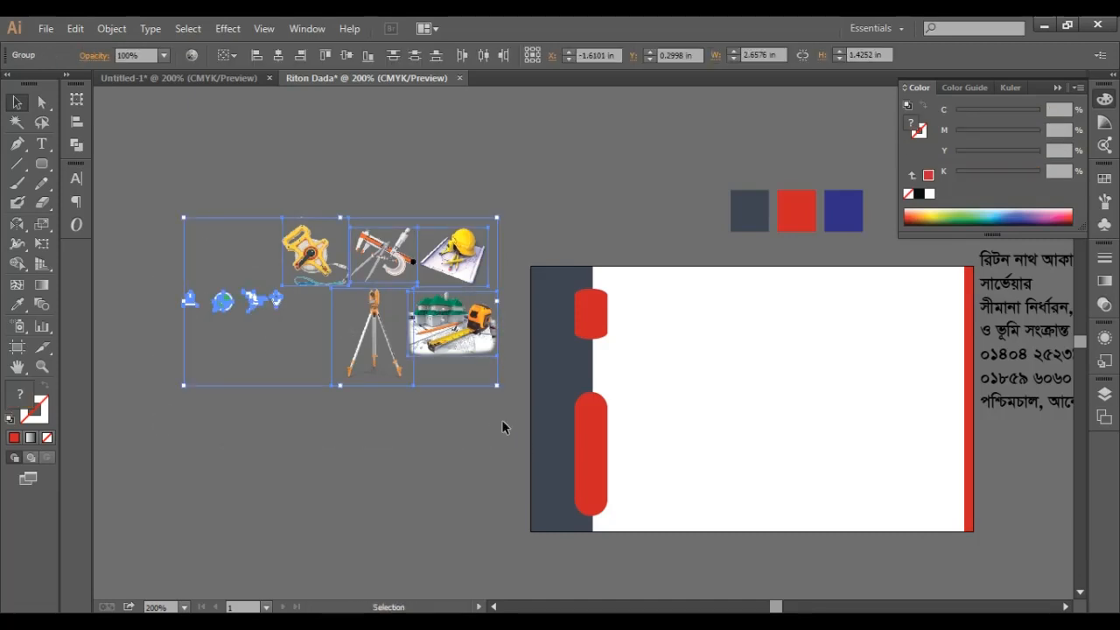
{"action": "left_click", "coordinate": [614, 161]}
{"action": "left_click_drag", "start_coordinate": [191, 301], "coordinate": [592, 315]}
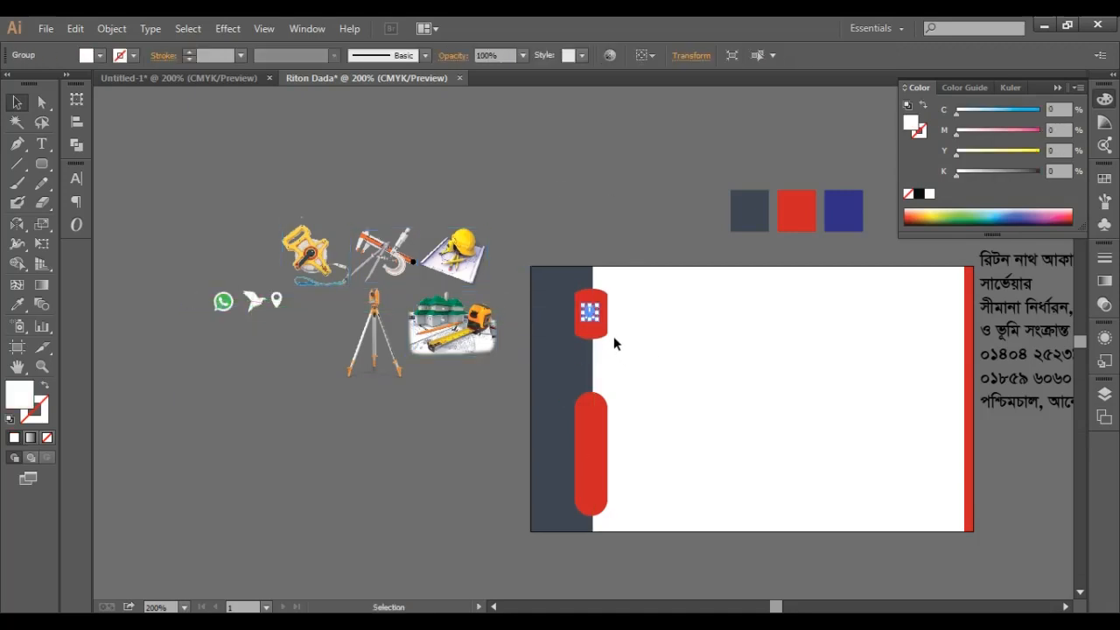
{"action": "scroll", "coordinate": [611, 334], "scroll_direction": "up", "scroll_amount": 3}
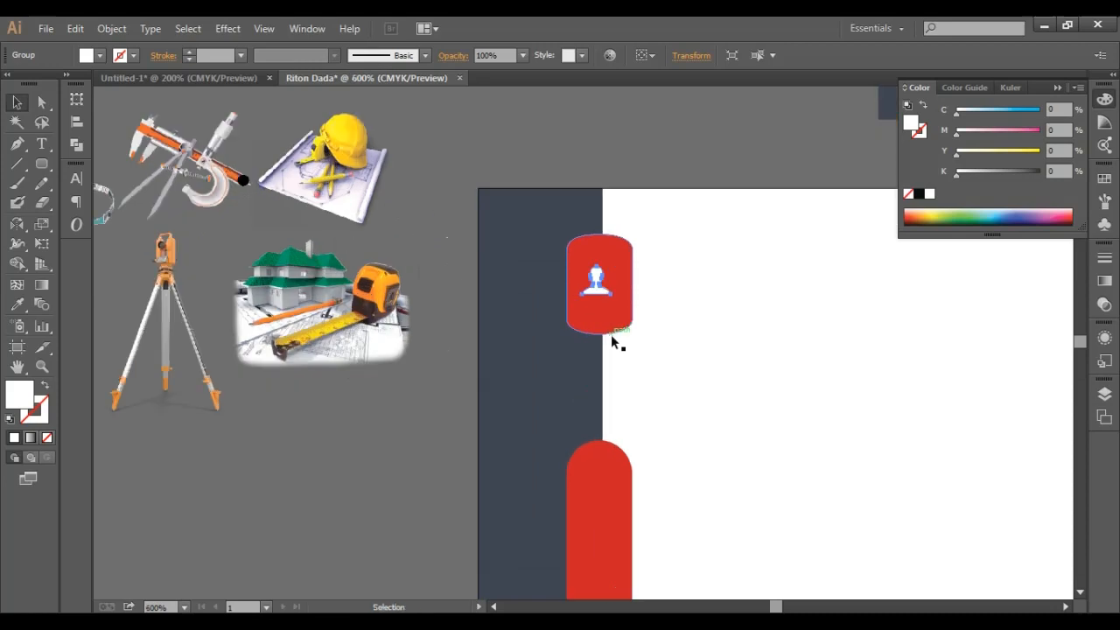
{"action": "left_click_drag", "start_coordinate": [621, 270], "coordinate": [635, 293]}
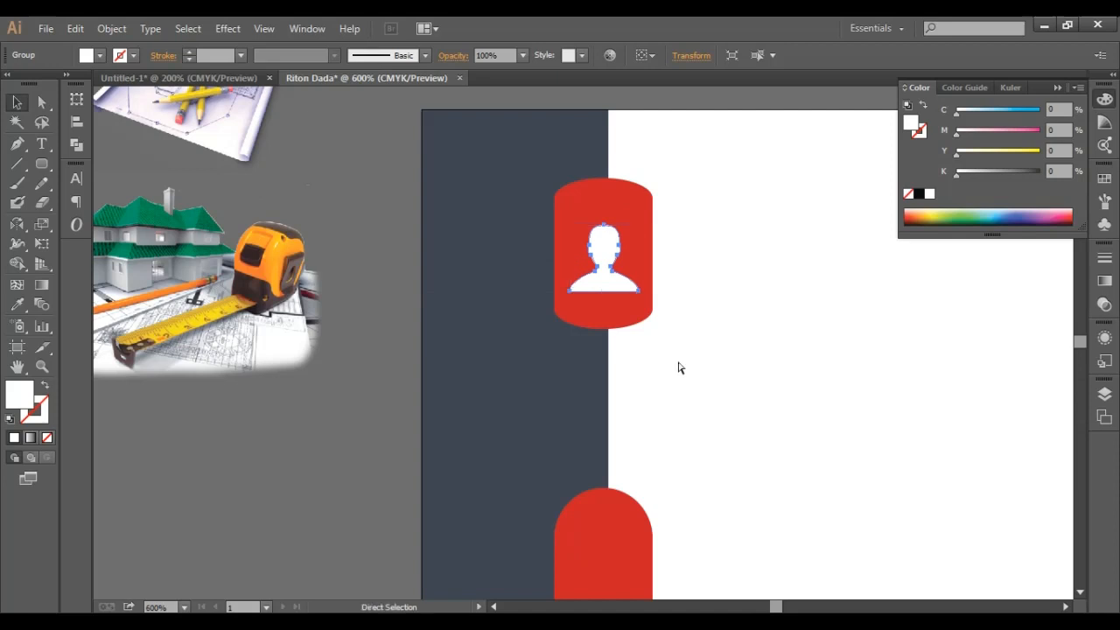
{"action": "key", "text": "ctrl+minus"}
{"action": "key", "text": "ctrl+minus"}
{"action": "scroll", "coordinate": [671, 350], "scroll_direction": "down", "scroll_amount": 2}
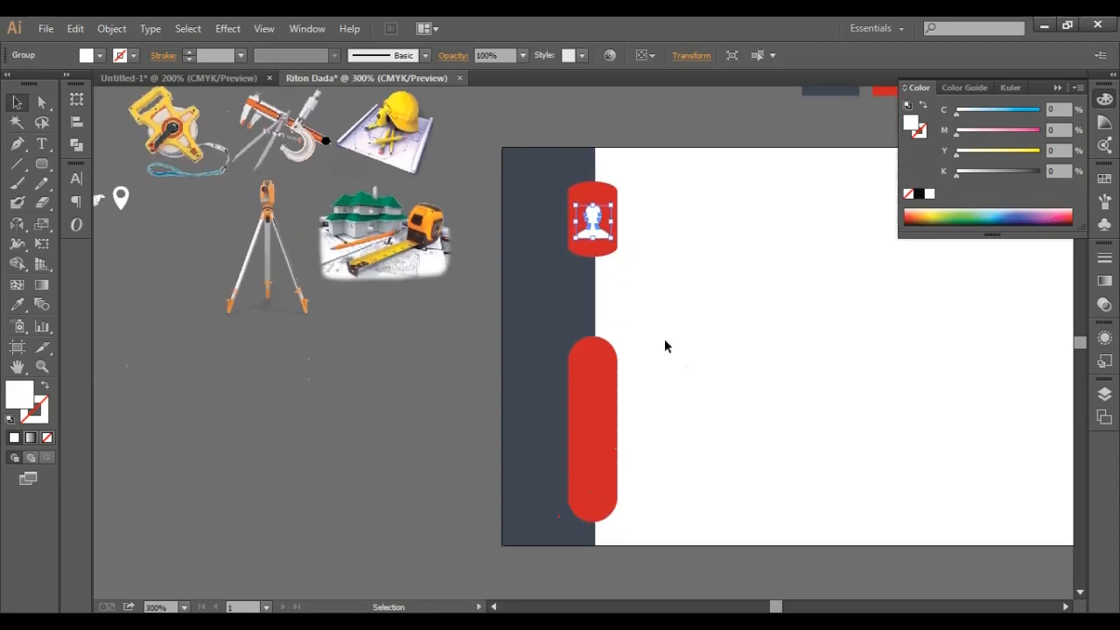
- Draw a rectangle across the middle of the long red tab
{"action": "left_click", "coordinate": [321, 427]}
{"action": "left_click_drag", "start_coordinate": [321, 427], "coordinate": [462, 403]}
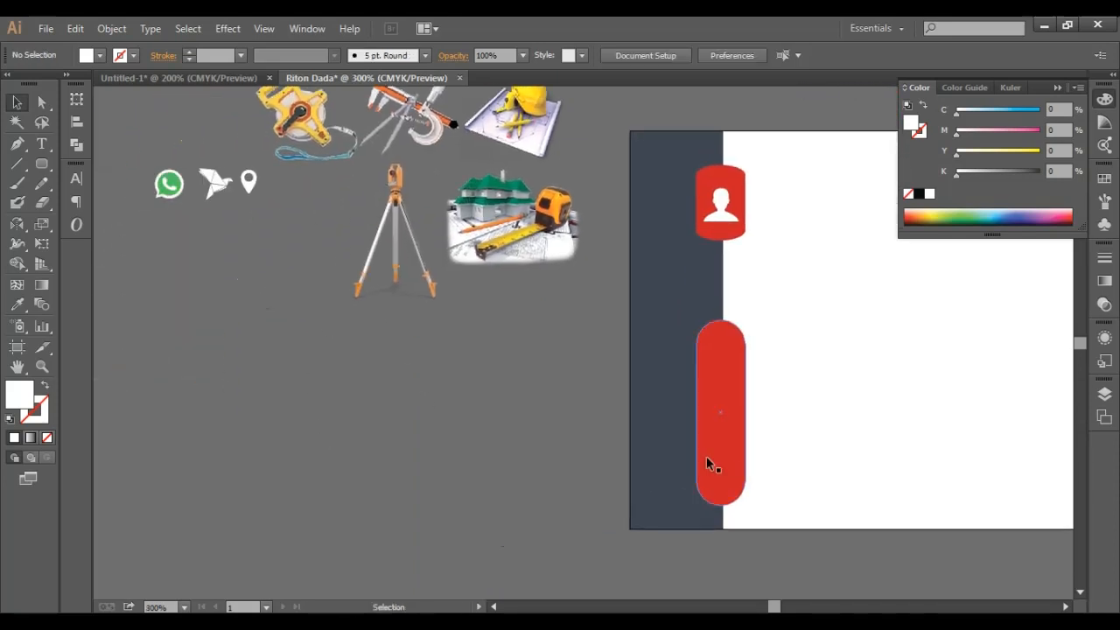
{"action": "left_click_drag", "start_coordinate": [41, 164], "coordinate": [100, 166]}
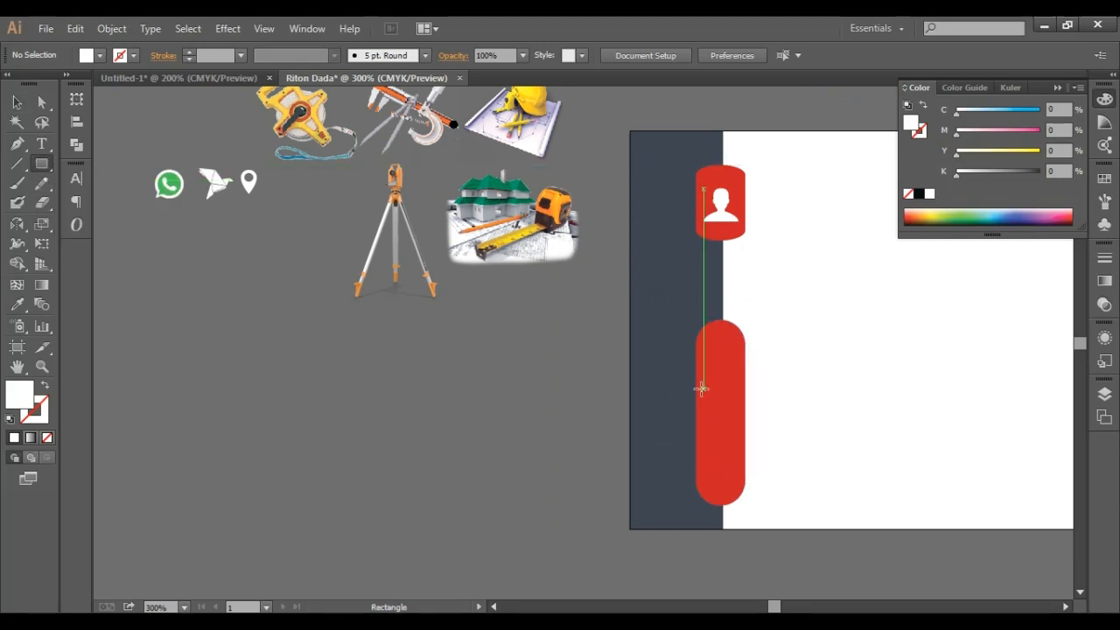
{"action": "left_click_drag", "start_coordinate": [695, 392], "coordinate": [747, 450]}
{"action": "left_click", "coordinate": [17, 102]}
{"action": "left_click", "coordinate": [455, 455]}
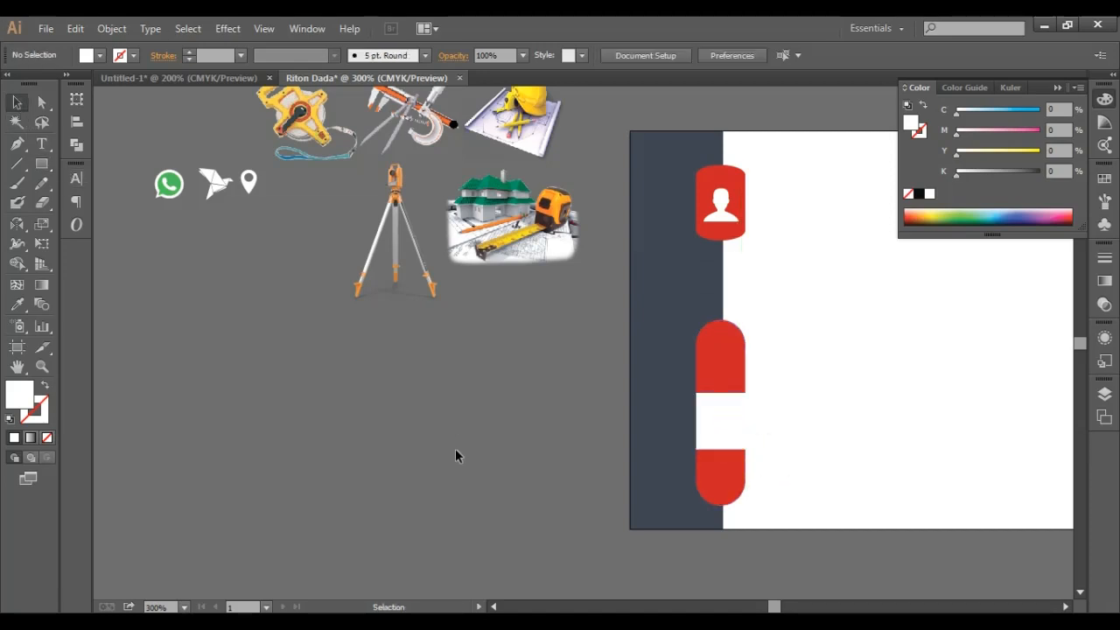
- Give the rectangle the tab's red, darkened to C13 M100 Y100 K37
{"action": "left_click", "coordinate": [726, 420]}
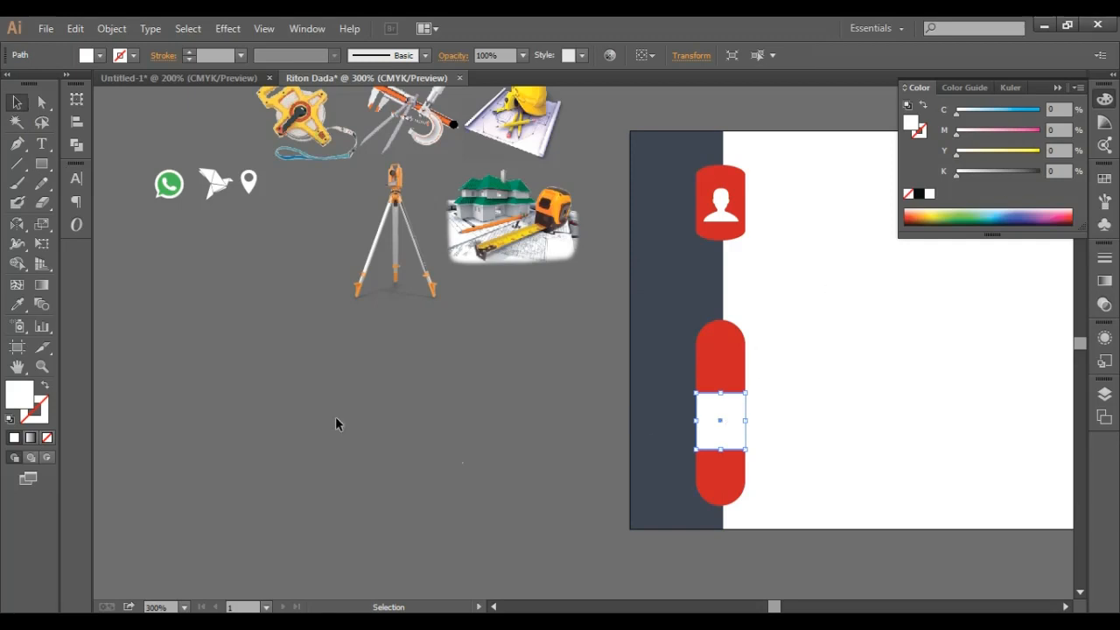
{"action": "left_click", "coordinate": [16, 304]}
{"action": "left_click", "coordinate": [718, 342]}
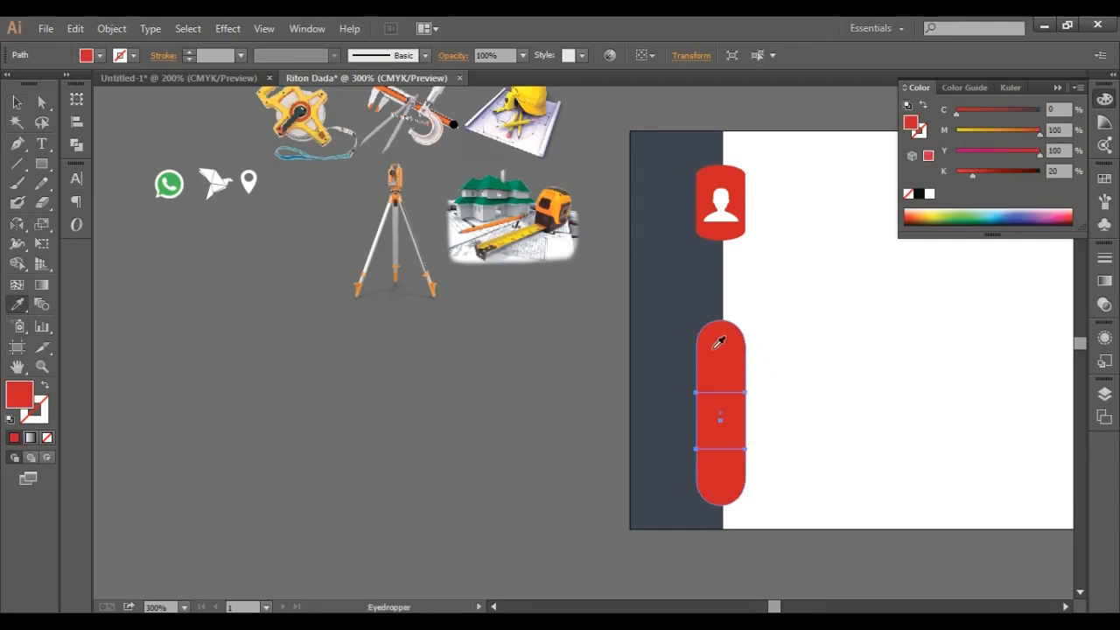
{"action": "left_click", "coordinate": [17, 102]}
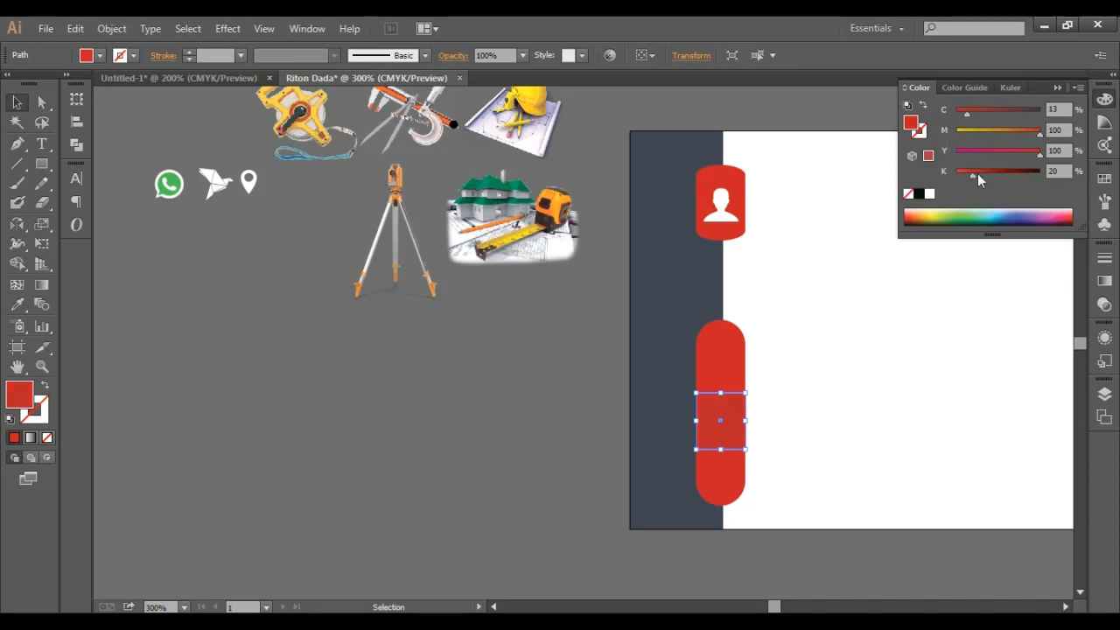
{"action": "left_click_drag", "start_coordinate": [977, 175], "coordinate": [987, 175]}
{"action": "left_click", "coordinate": [448, 490]}
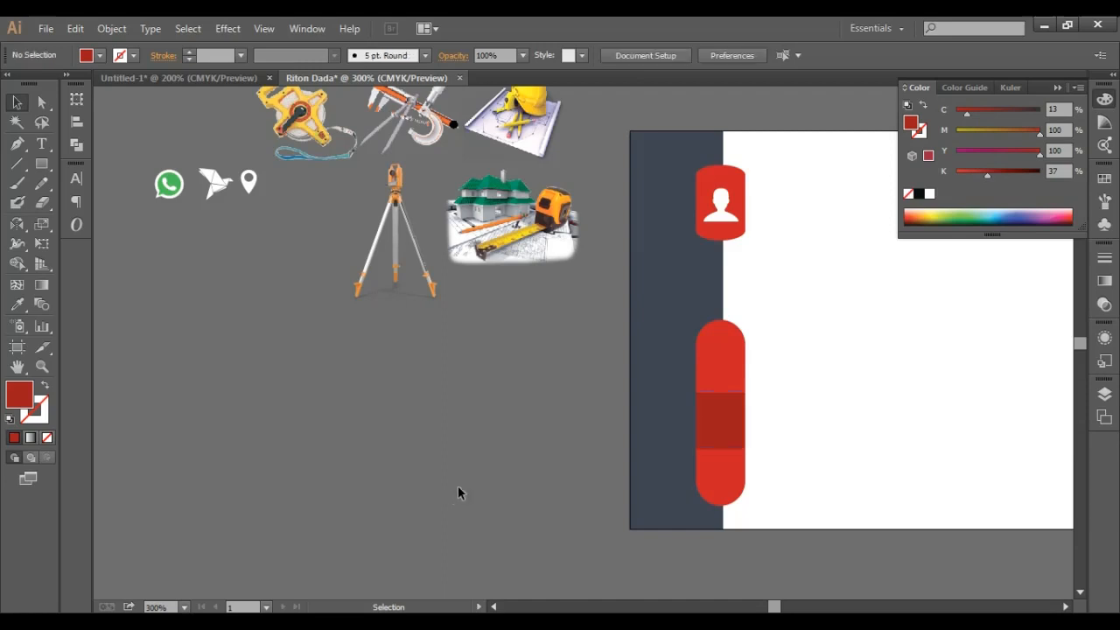
- Bring the WhatsApp icon closer and centre the dark band vertically on the long red tab
{"action": "left_click_drag", "start_coordinate": [498, 435], "coordinate": [426, 453]}
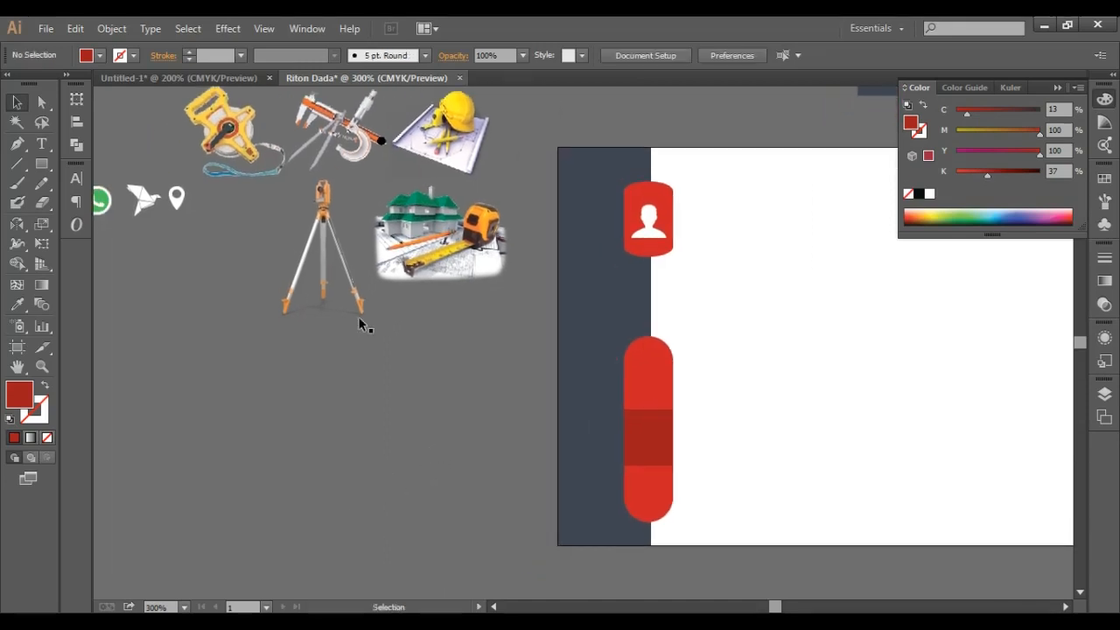
{"action": "left_click_drag", "start_coordinate": [277, 320], "coordinate": [355, 315]}
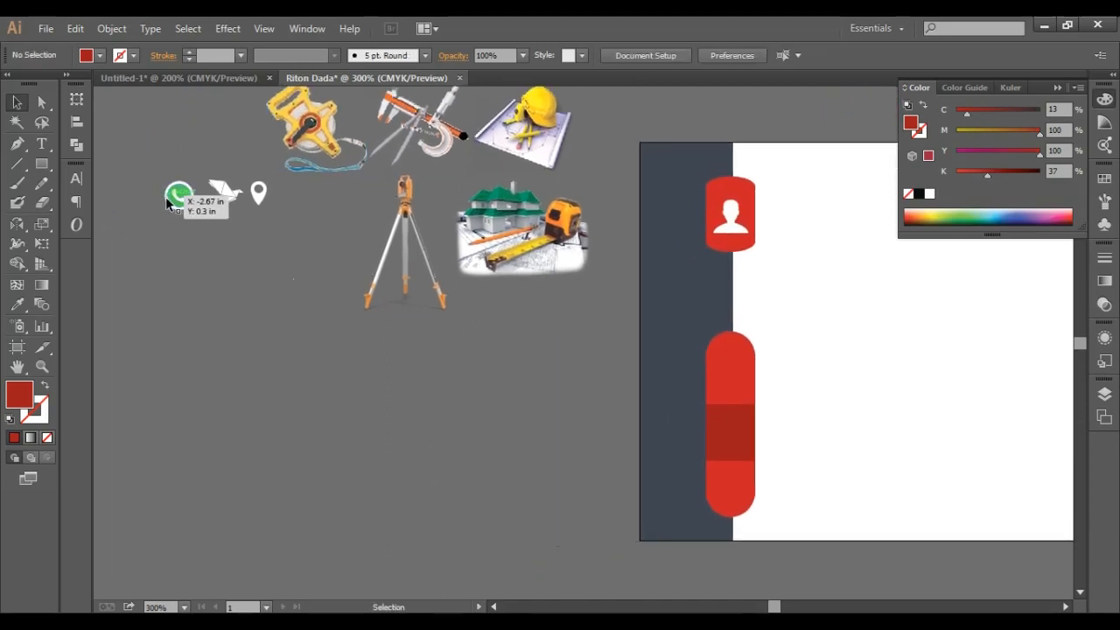
{"action": "left_click_drag", "start_coordinate": [166, 200], "coordinate": [435, 405]}
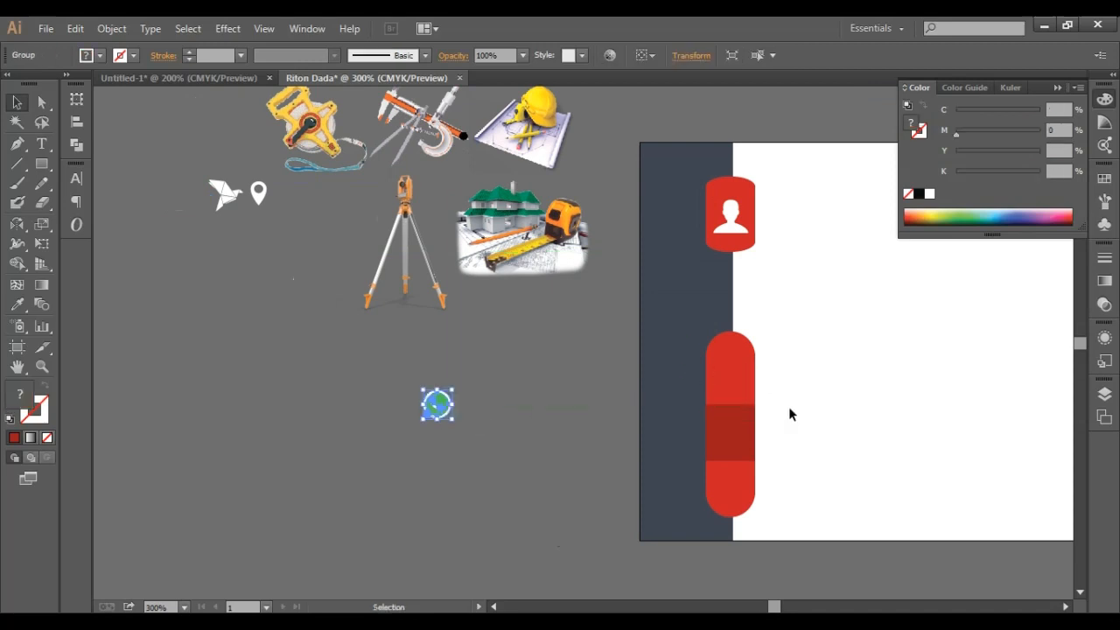
{"action": "left_click", "coordinate": [741, 400]}
{"action": "left_click", "coordinate": [736, 444], "text": "shift"}
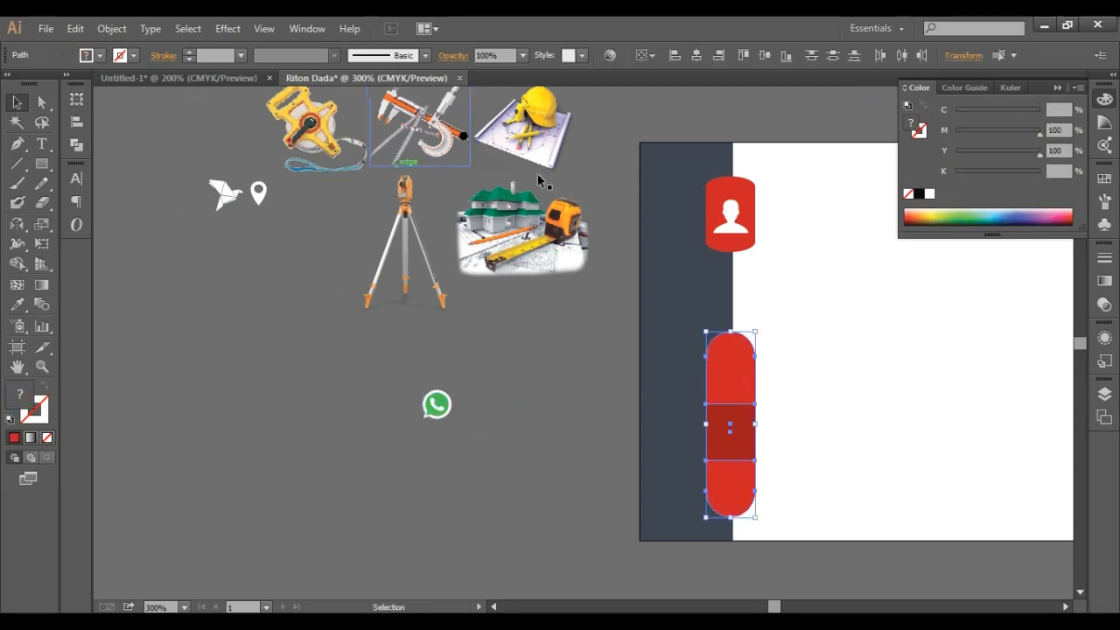
{"action": "left_click", "coordinate": [766, 56]}
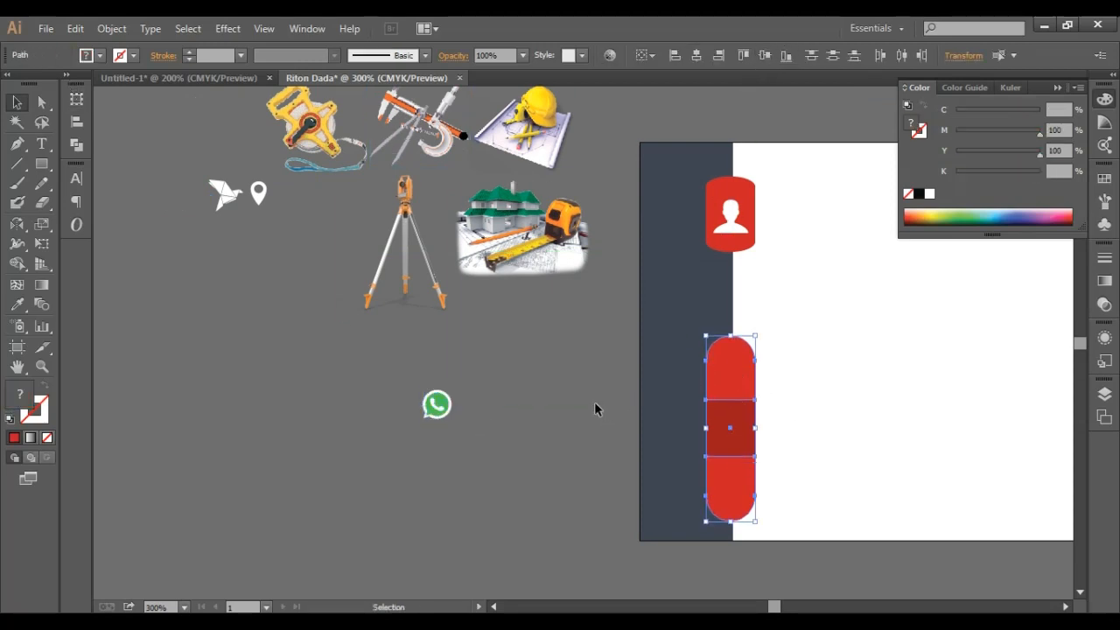
{"action": "left_click", "coordinate": [594, 402]}
- Place the WhatsApp icon on the long tab's top section
{"action": "scroll", "coordinate": [595, 401], "scroll_direction": "down", "scroll_amount": 1}
{"action": "left_click_drag", "start_coordinate": [439, 354], "coordinate": [731, 312]}
{"action": "left_click", "coordinate": [454, 424]}
- Place the origami-bird icon on the dark middle band
{"action": "left_click_drag", "start_coordinate": [224, 134], "coordinate": [732, 372]}
{"action": "left_click", "coordinate": [492, 411]}
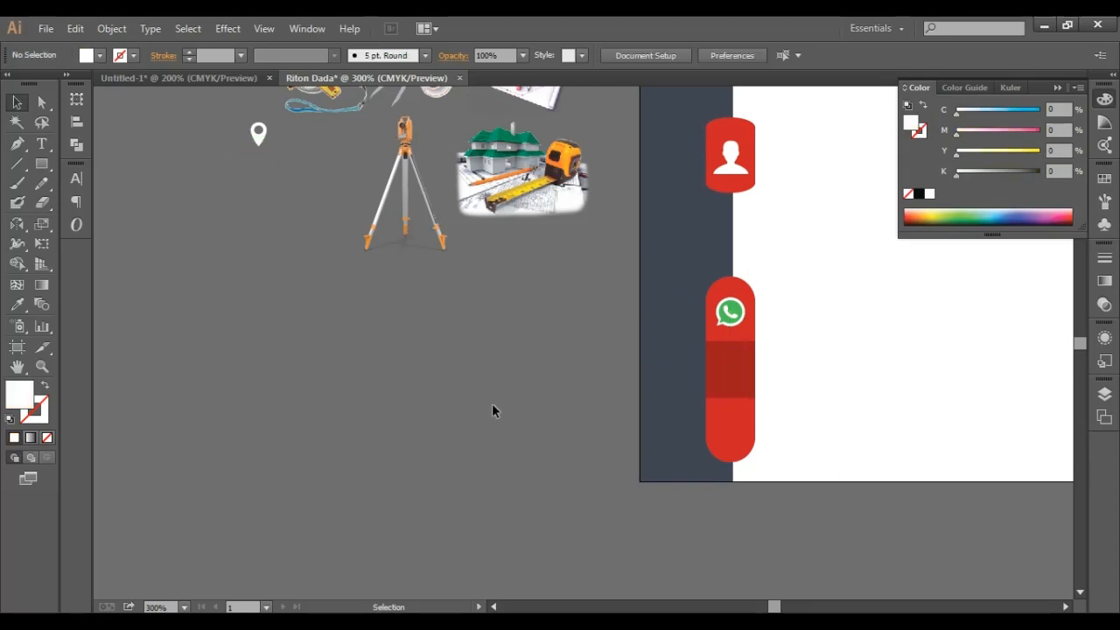
{"action": "key", "text": "ctrl+z"}
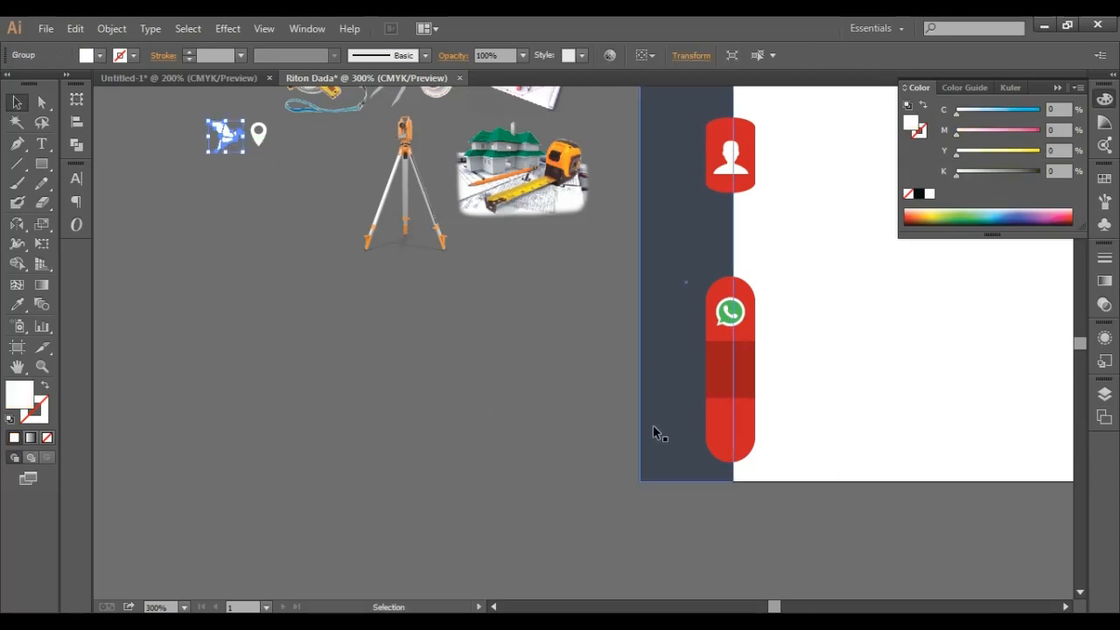
{"action": "left_click_drag", "start_coordinate": [220, 142], "coordinate": [724, 380]}
{"action": "key", "text": "ctrl"}
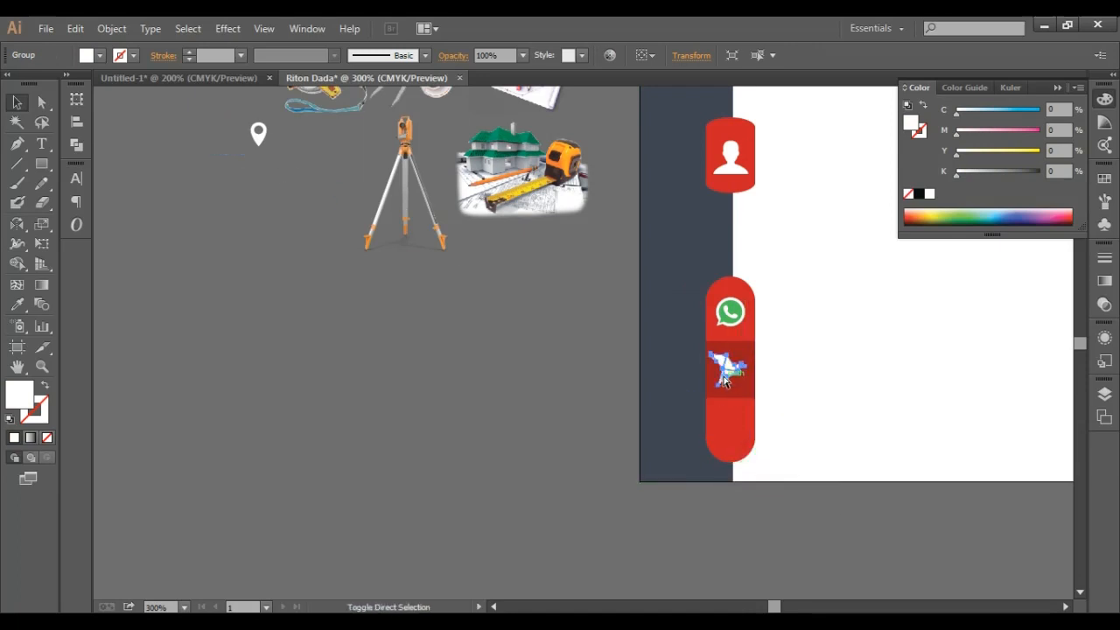
{"action": "left_click", "coordinate": [431, 374]}
- Place the location pin icon on the tab's lower section
{"action": "left_click_drag", "start_coordinate": [258, 135], "coordinate": [508, 261]}
{"action": "left_click_drag", "start_coordinate": [693, 375], "coordinate": [729, 432]}
{"action": "left_click", "coordinate": [501, 456]}
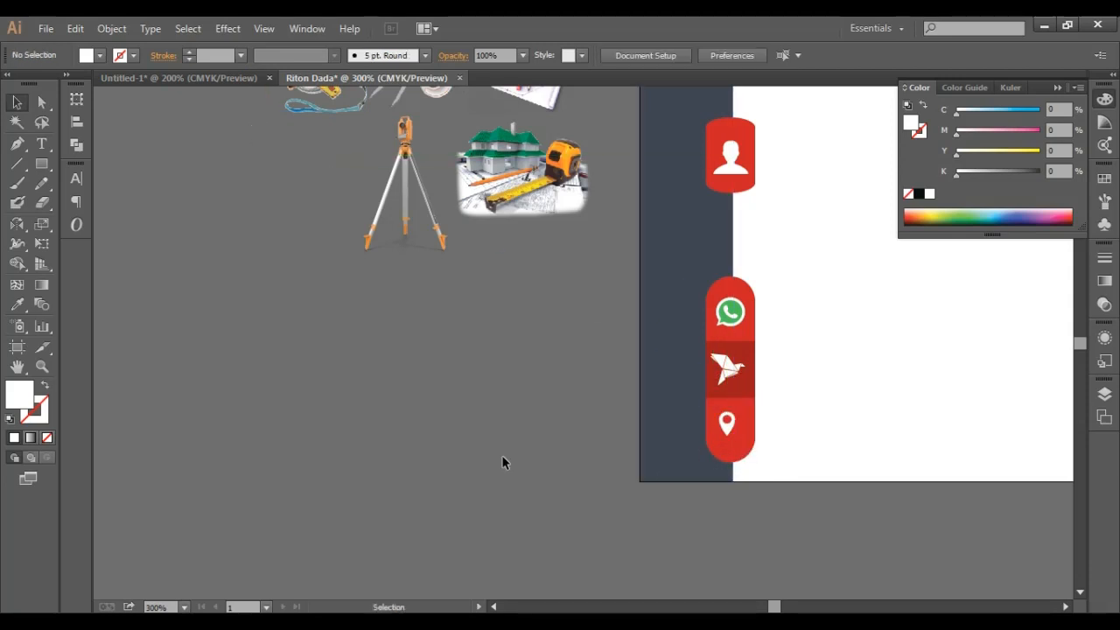
{"action": "key", "text": "space"}
{"action": "left_click_drag", "start_coordinate": [583, 413], "coordinate": [440, 505]}
{"action": "left_click_drag", "start_coordinate": [430, 425], "coordinate": [359, 422]}
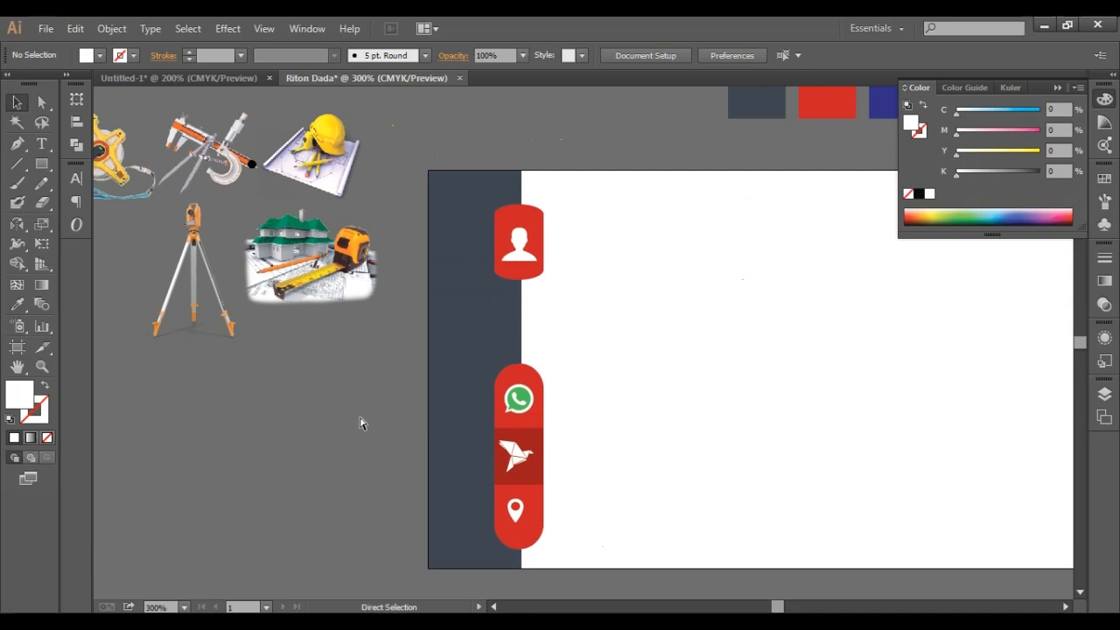
- Copy the name line from the reference text and paste it onto the card
{"action": "key", "text": "ctrl+minus"}
{"action": "left_click_drag", "start_coordinate": [483, 424], "coordinate": [321, 453]}
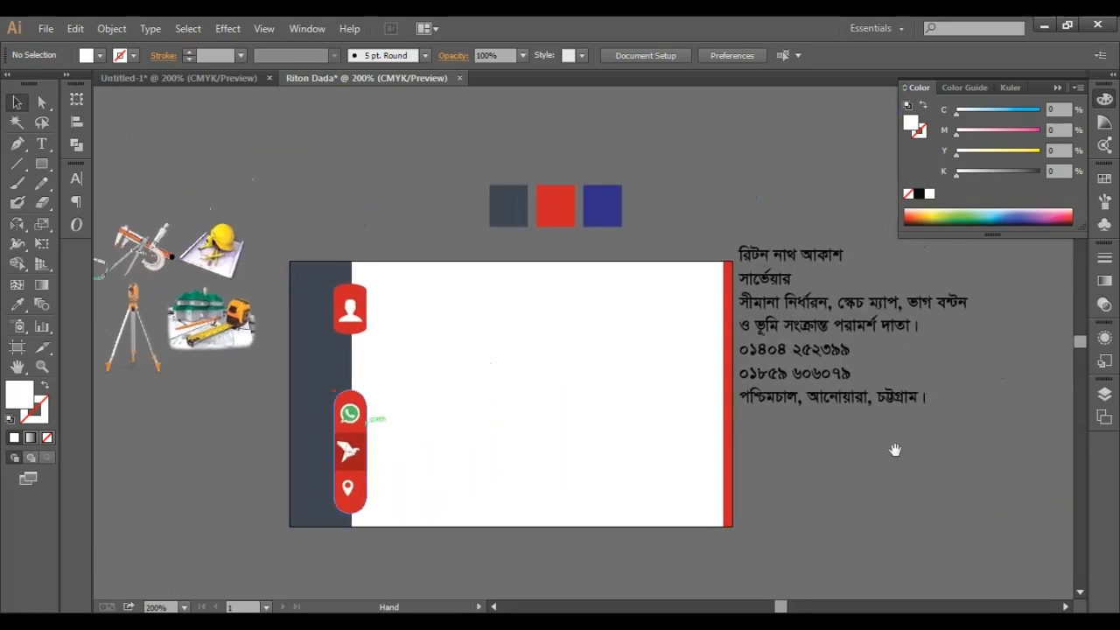
{"action": "key", "text": "t"}
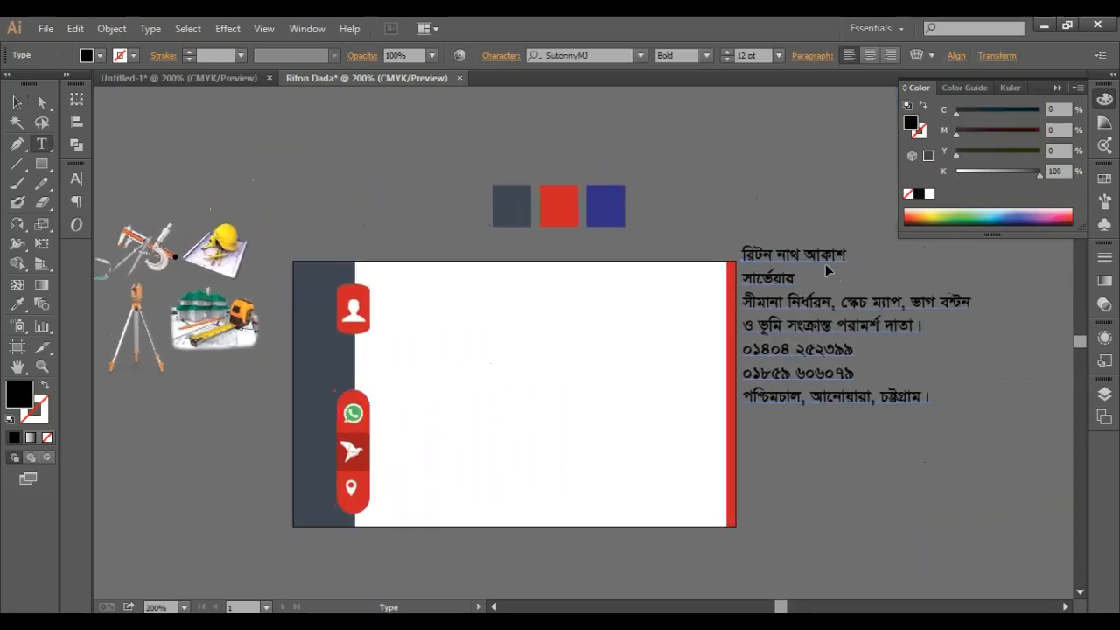
{"action": "left_click_drag", "start_coordinate": [854, 255], "coordinate": [717, 251]}
{"action": "key", "text": "ctrl+c"}
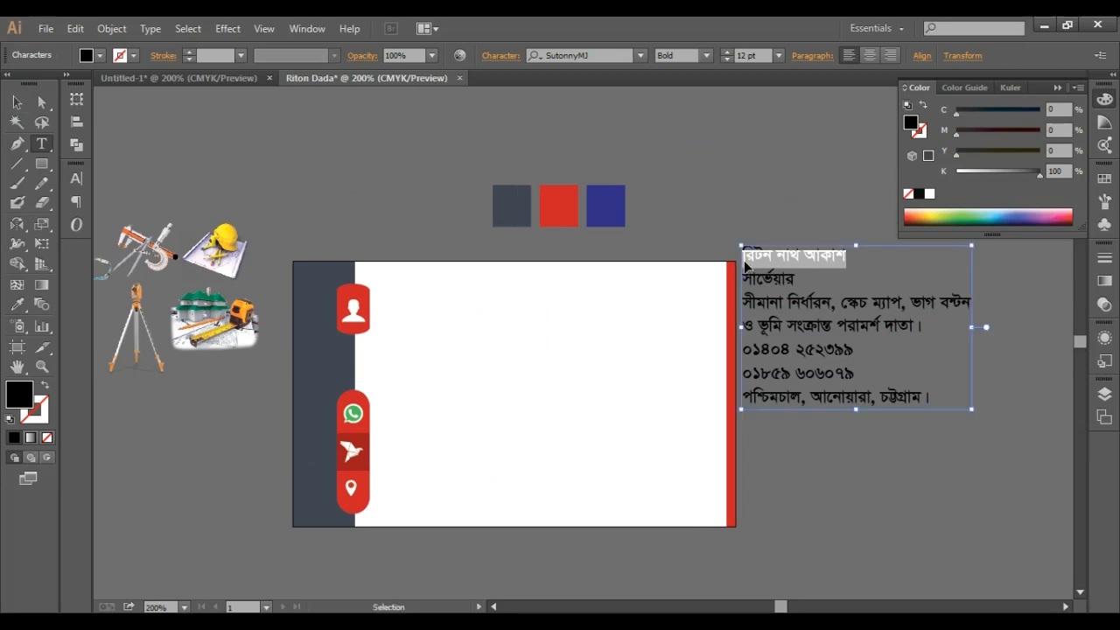
{"action": "key", "text": "Escape"}
{"action": "left_click", "coordinate": [396, 145]}
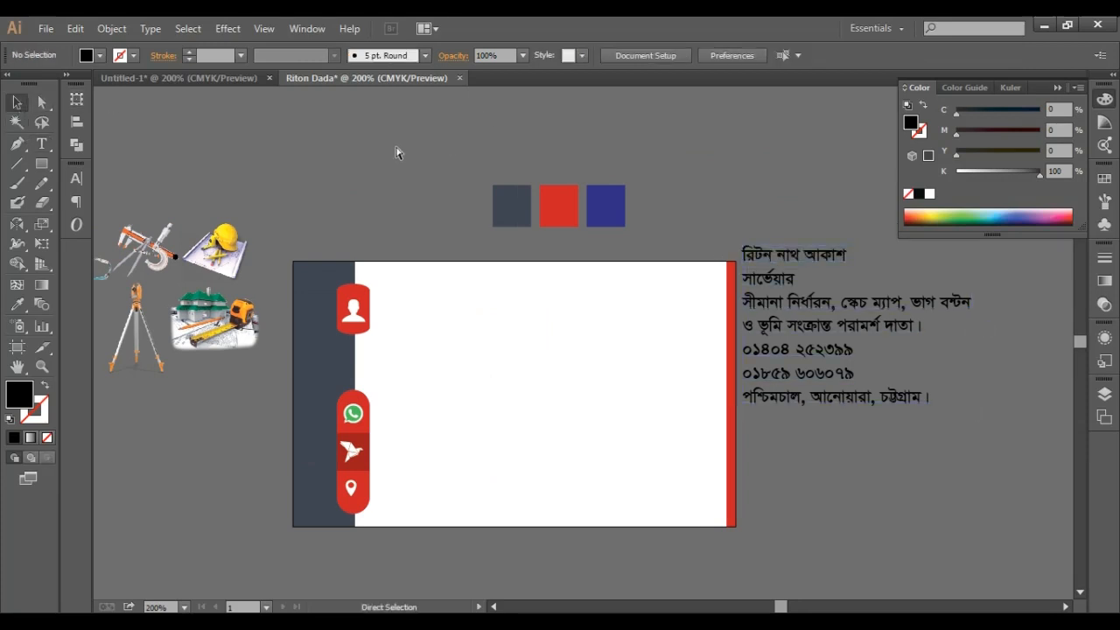
{"action": "key", "text": "ctrl+v"}
{"action": "left_click_drag", "start_coordinate": [594, 346], "coordinate": [642, 320]}
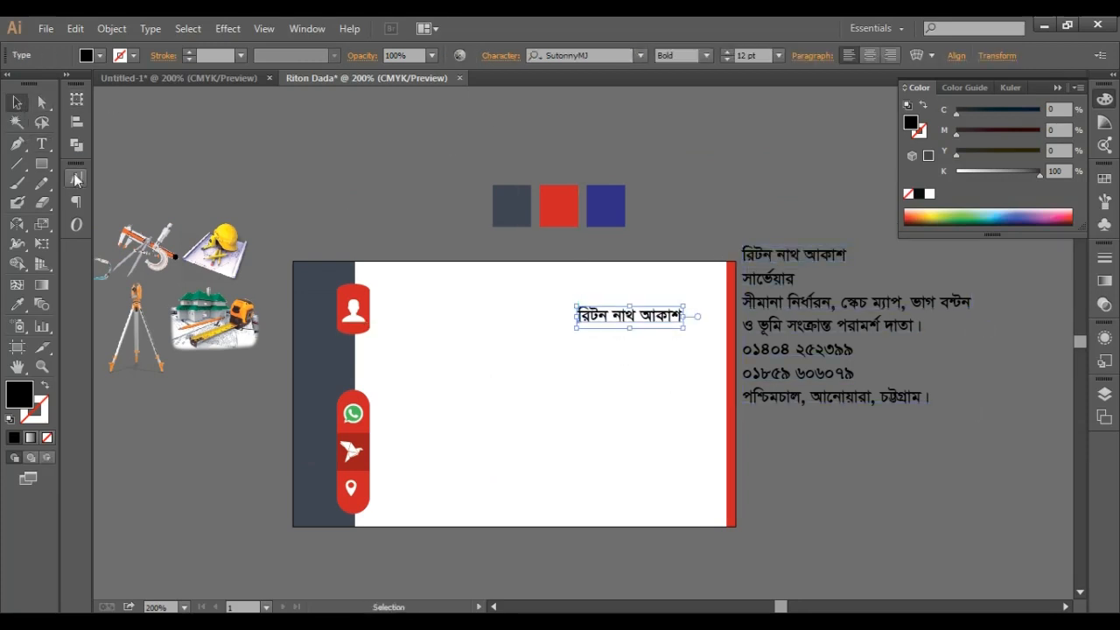
- Set the pasted name in the Shorif Jonota Bijoy 2003 font
{"action": "left_click", "coordinate": [76, 178]}
{"action": "left_click", "coordinate": [268, 213]}
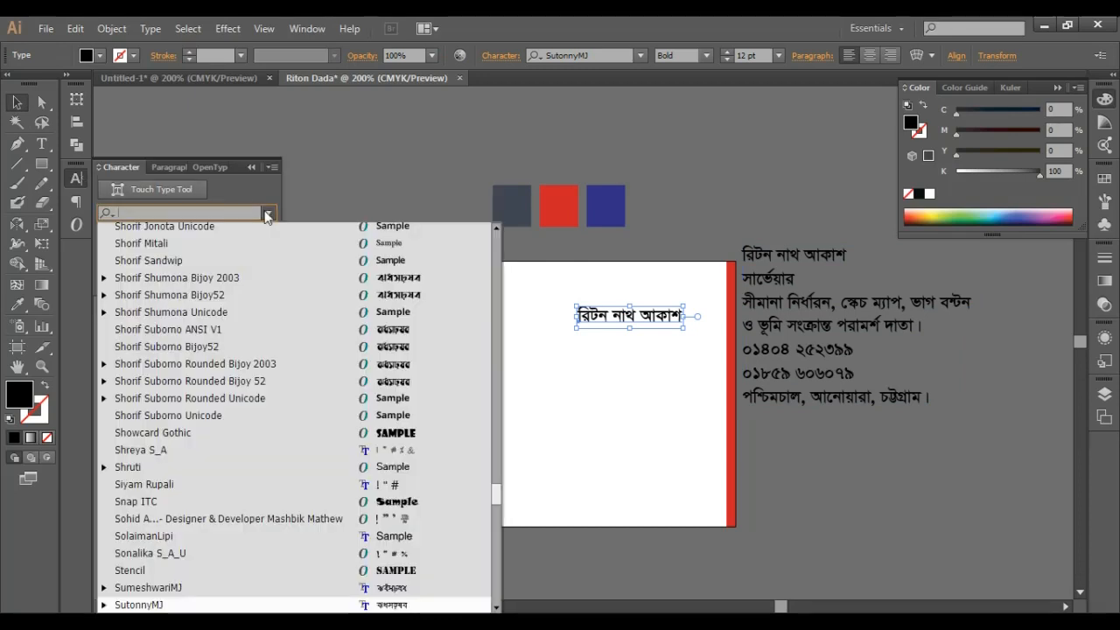
{"action": "key", "text": "Up"}
{"action": "key", "text": "Up"}
{"action": "key", "text": "Up"}
{"action": "key", "text": "Up"}
{"action": "key", "text": "Up"}
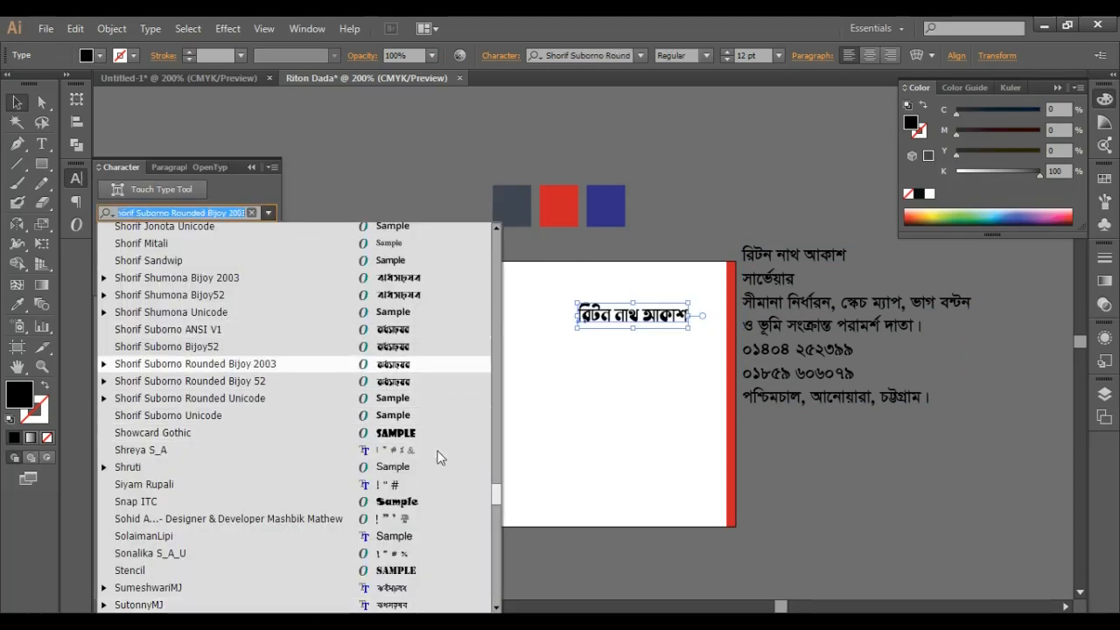
{"action": "key", "text": "Up"}
{"action": "key", "text": "Up"}
{"action": "key", "text": "Up"}
{"action": "key", "text": "Up"}
{"action": "key", "text": "Up"}
{"action": "key", "text": "Up"}
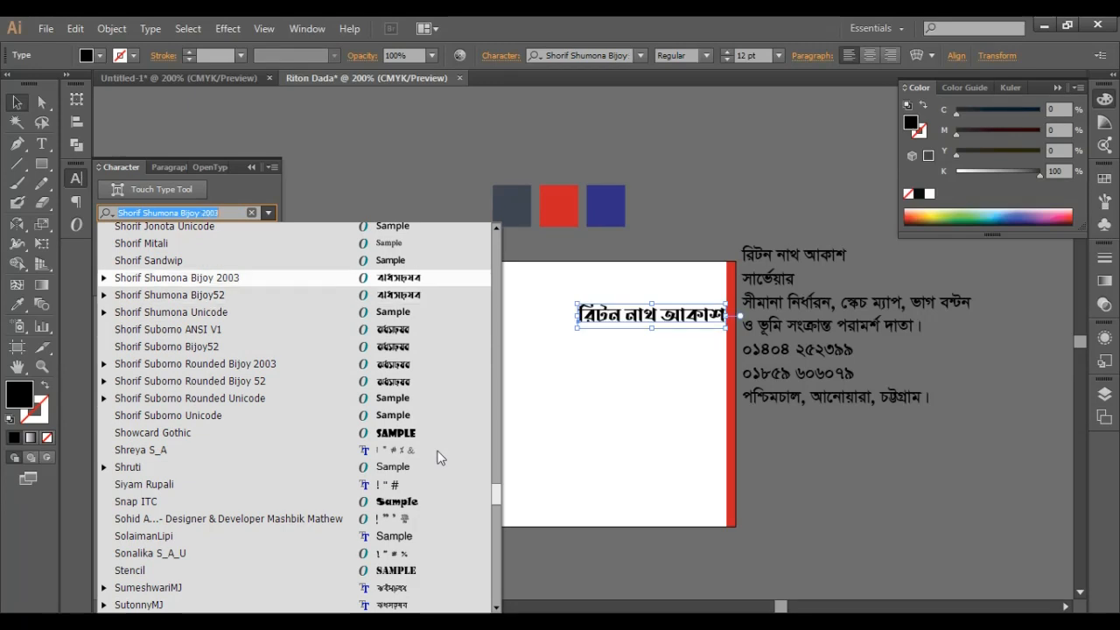
{"action": "key", "text": "Up"}
{"action": "key", "text": "Up"}
{"action": "key", "text": "Up"}
{"action": "key", "text": "Up"}
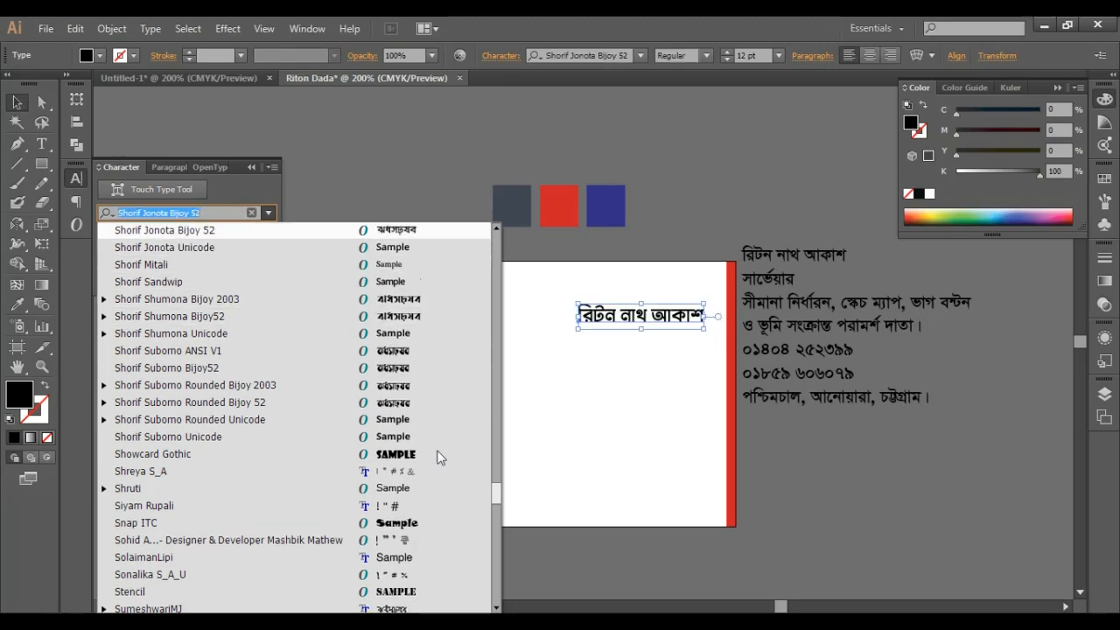
{"action": "key", "text": "Up"}
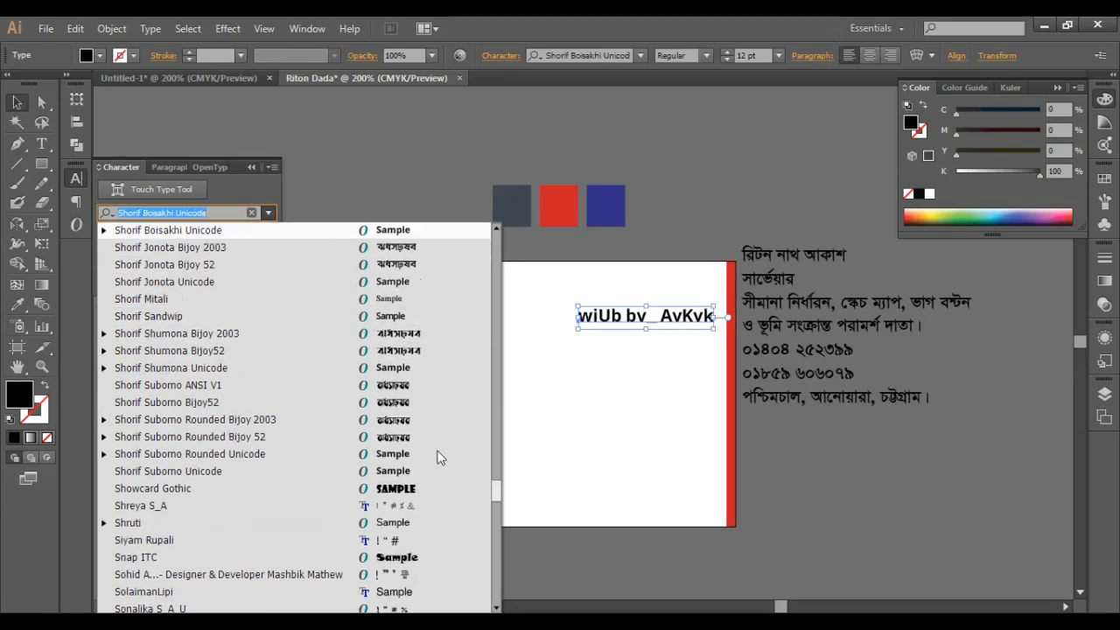
{"action": "key", "text": "Down"}
{"action": "key", "text": "Return"}
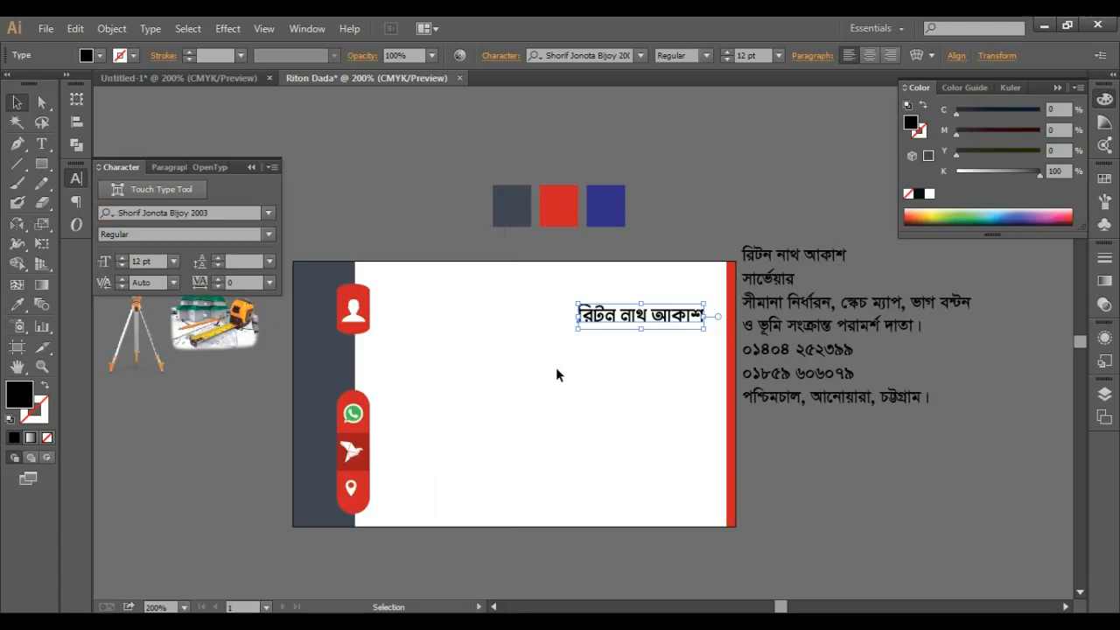
- Move the name beside the red person icon and enlarge it to 19 pt
{"action": "left_click_drag", "start_coordinate": [440, 342], "coordinate": [449, 311]}
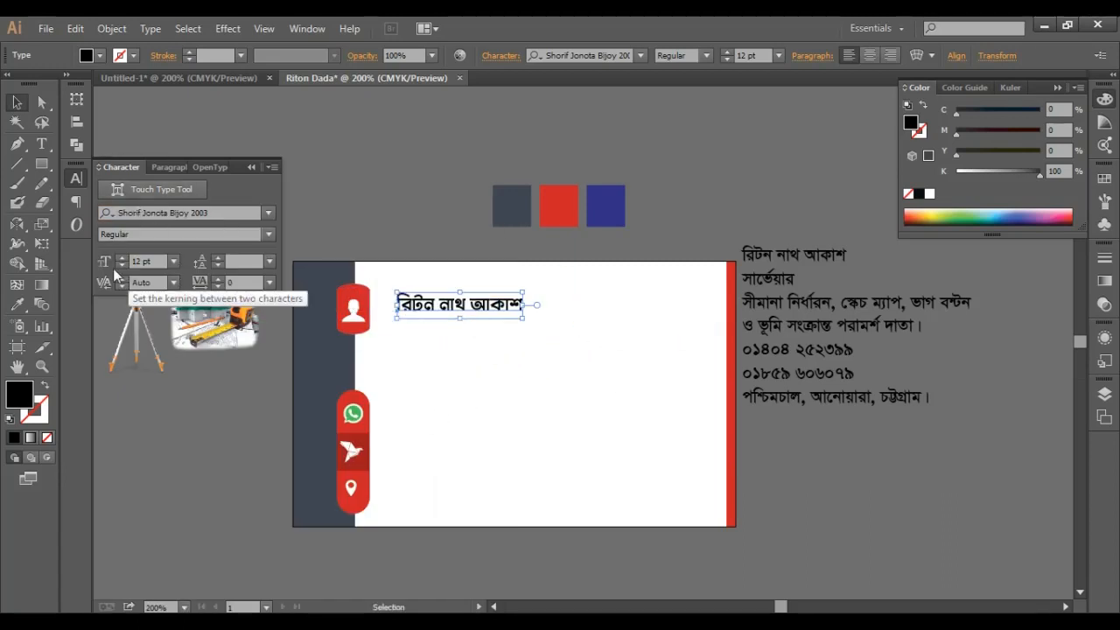
{"action": "left_click", "coordinate": [123, 258]}
{"action": "left_click", "coordinate": [123, 258]}
{"action": "left_click", "coordinate": [123, 258]}
{"action": "left_click", "coordinate": [122, 258]}
{"action": "left_click", "coordinate": [123, 258]}
{"action": "left_click", "coordinate": [122, 258]}
{"action": "left_click", "coordinate": [122, 258]}
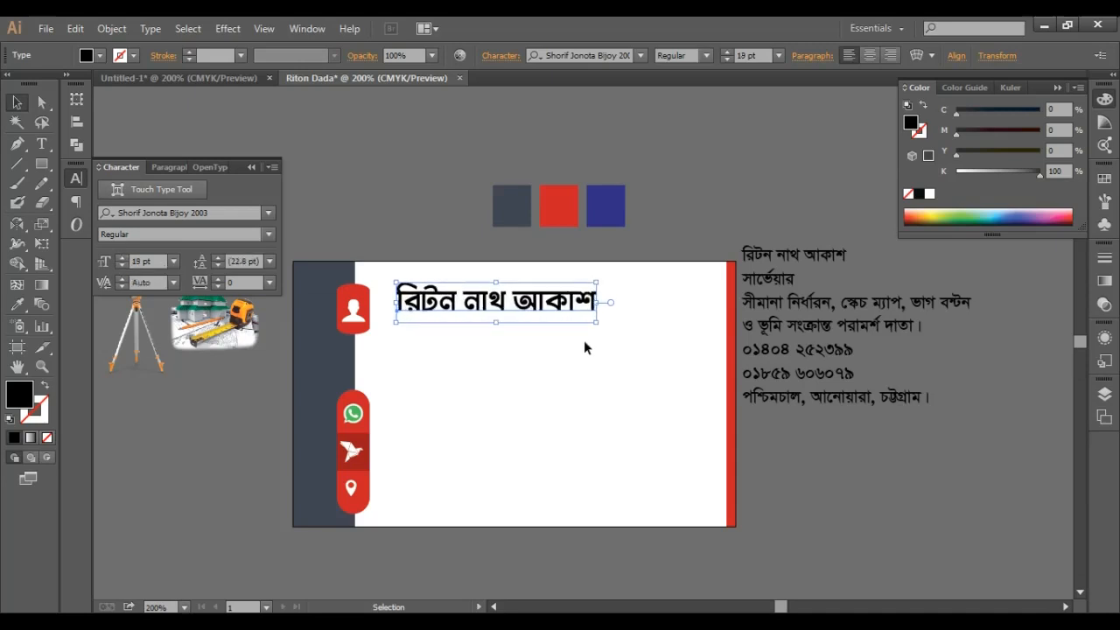
{"action": "key", "text": "Left"}
{"action": "key", "text": "Left"}
{"action": "key", "text": "Left"}
{"action": "key", "text": "Left"}
{"action": "key", "text": "Left"}
{"action": "key", "text": "Left"}
{"action": "key", "text": "Left"}
{"action": "key", "text": "Left"}
{"action": "key", "text": "Left"}
{"action": "key", "text": "Left"}
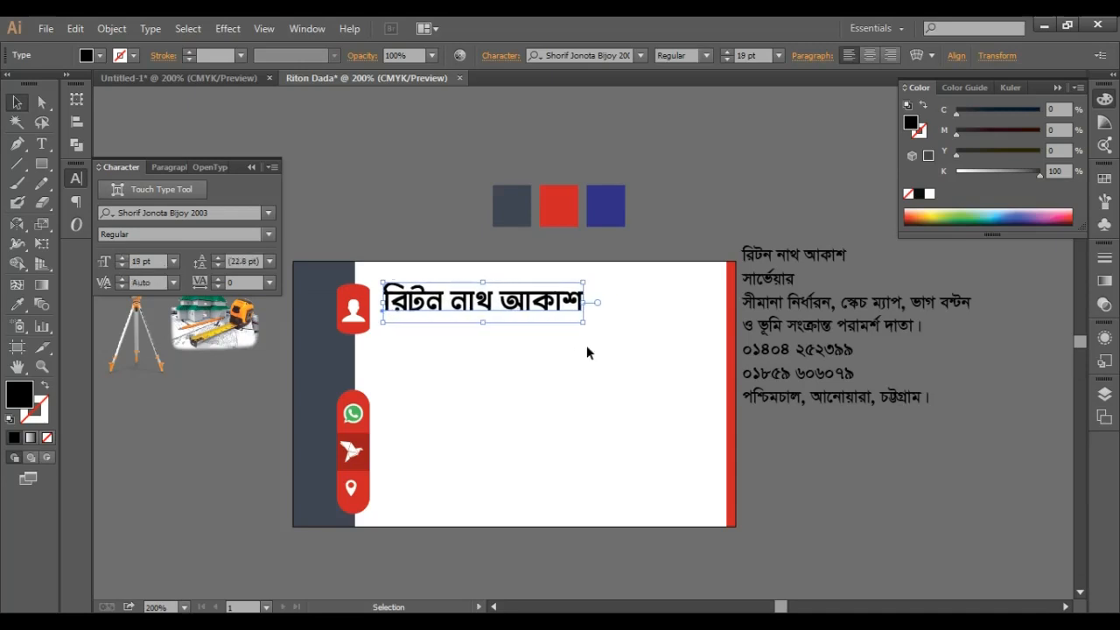
{"action": "key", "text": "Down"}
{"action": "key", "text": "Down"}
{"action": "key", "text": "Down"}
{"action": "key", "text": "Down"}
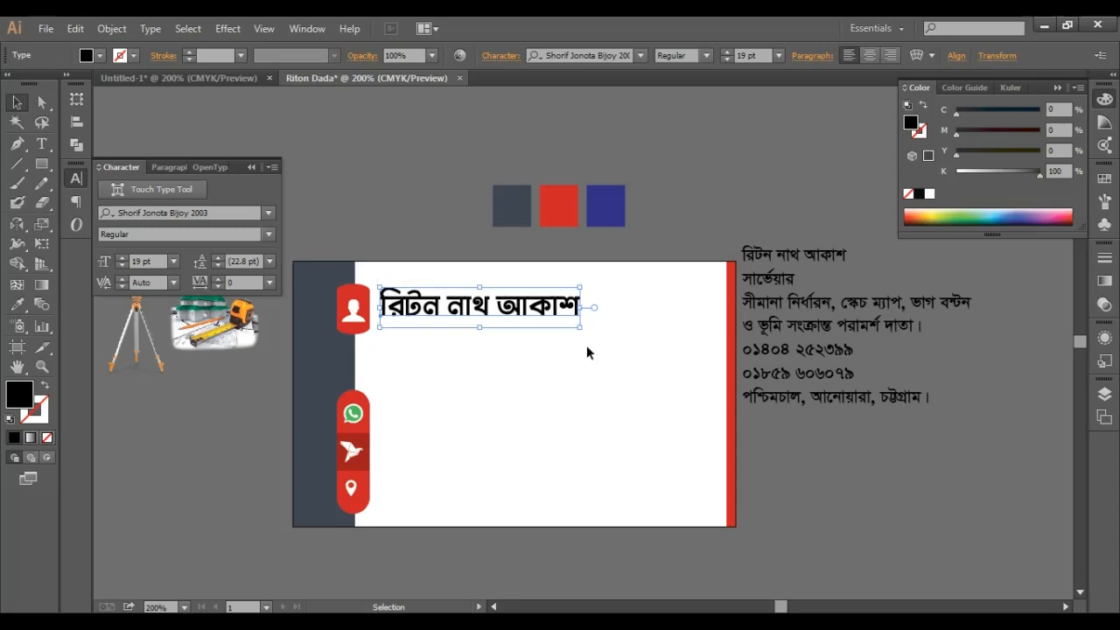
{"action": "left_click", "coordinate": [583, 192]}
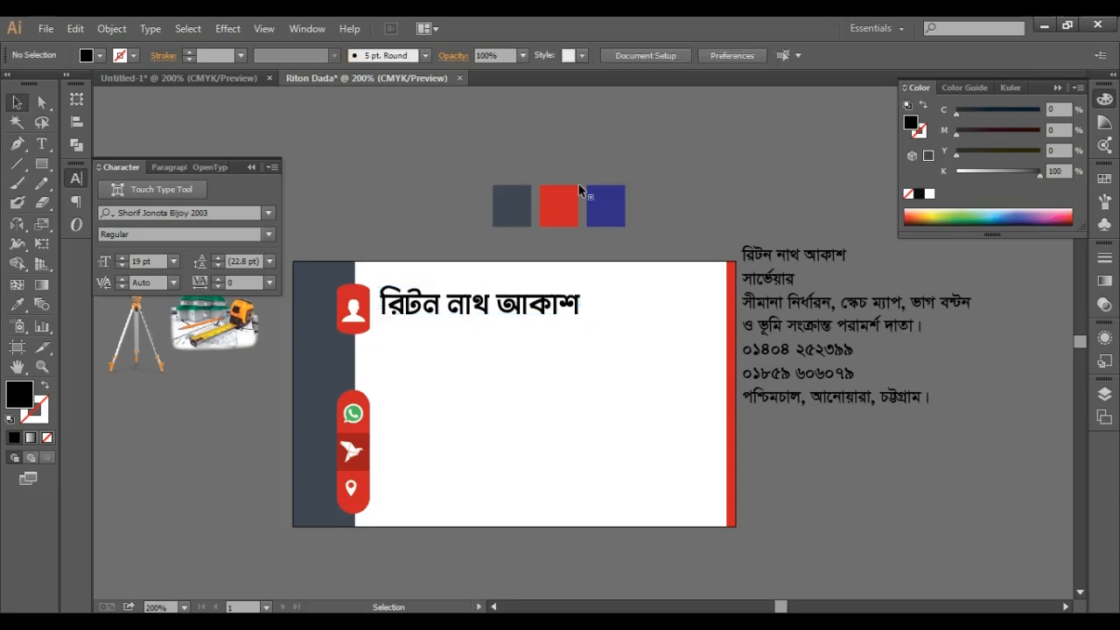
- Raise the person icon to align with the name, then select the সার্ভেয়ার reference line
{"action": "left_click", "coordinate": [355, 309]}
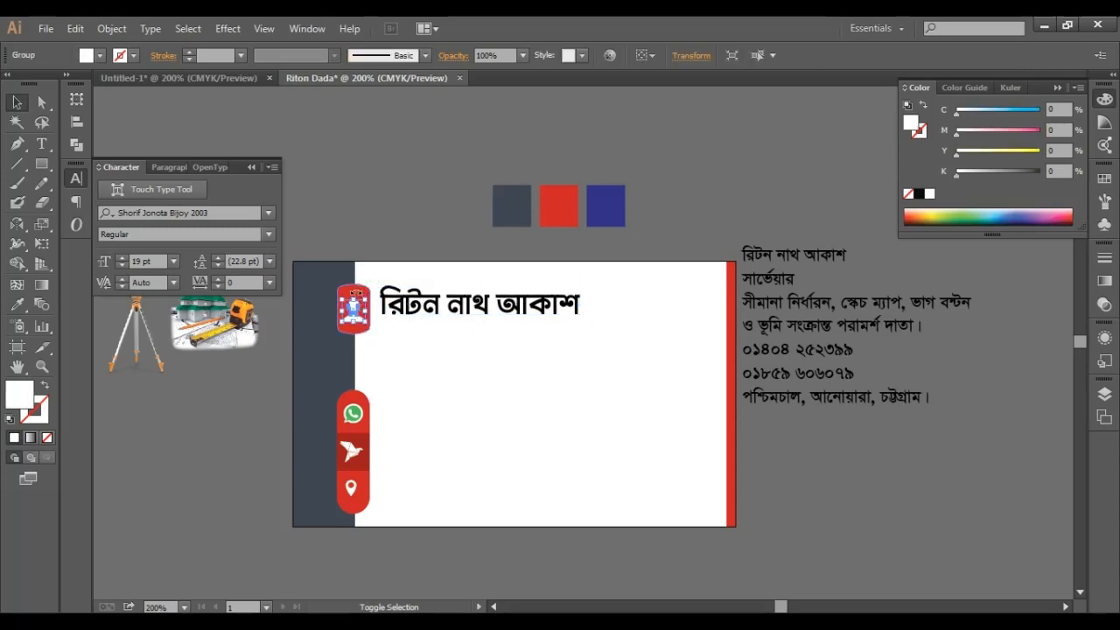
{"action": "left_click", "coordinate": [361, 291], "text": "shift"}
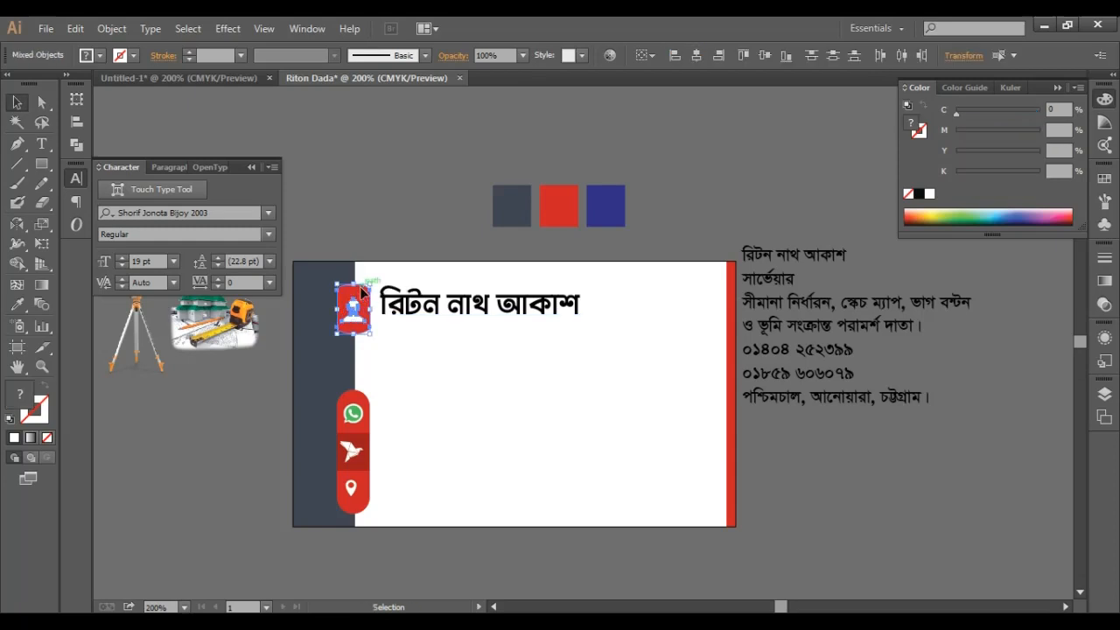
{"action": "left_click_drag", "start_coordinate": [361, 292], "coordinate": [361, 287]}
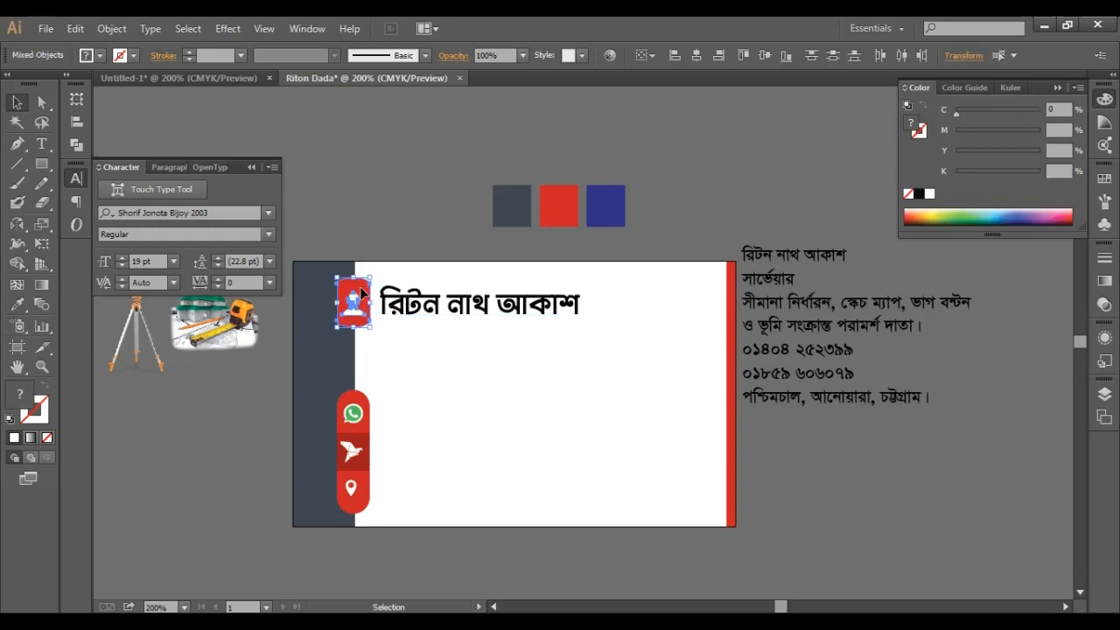
{"action": "left_click", "coordinate": [752, 125]}
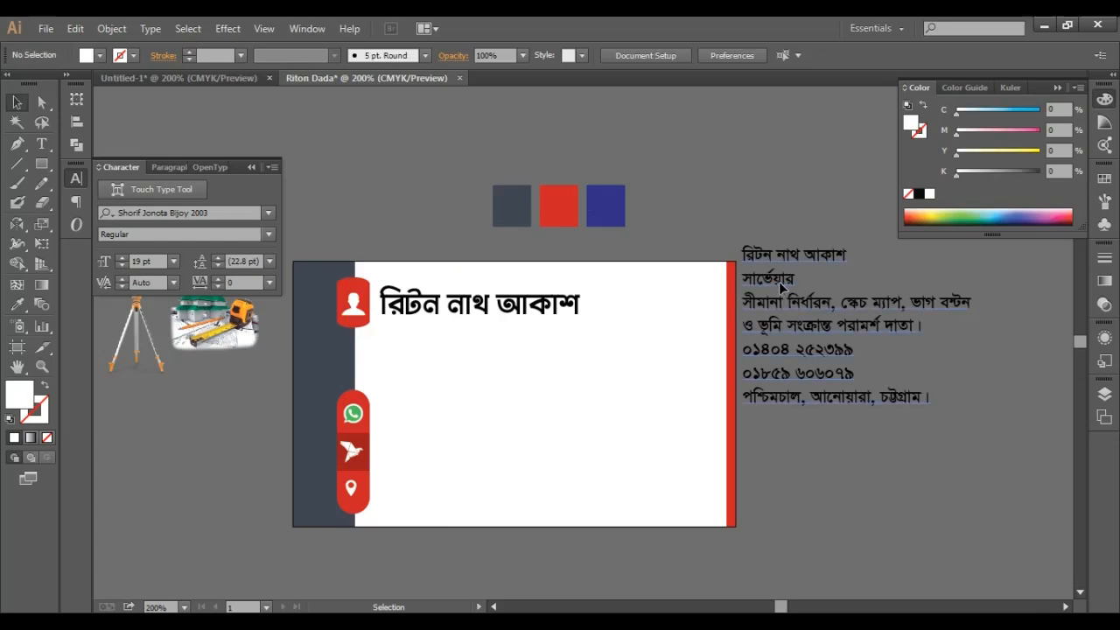
{"action": "key", "text": "t"}
{"action": "left_click_drag", "start_coordinate": [813, 279], "coordinate": [740, 278]}
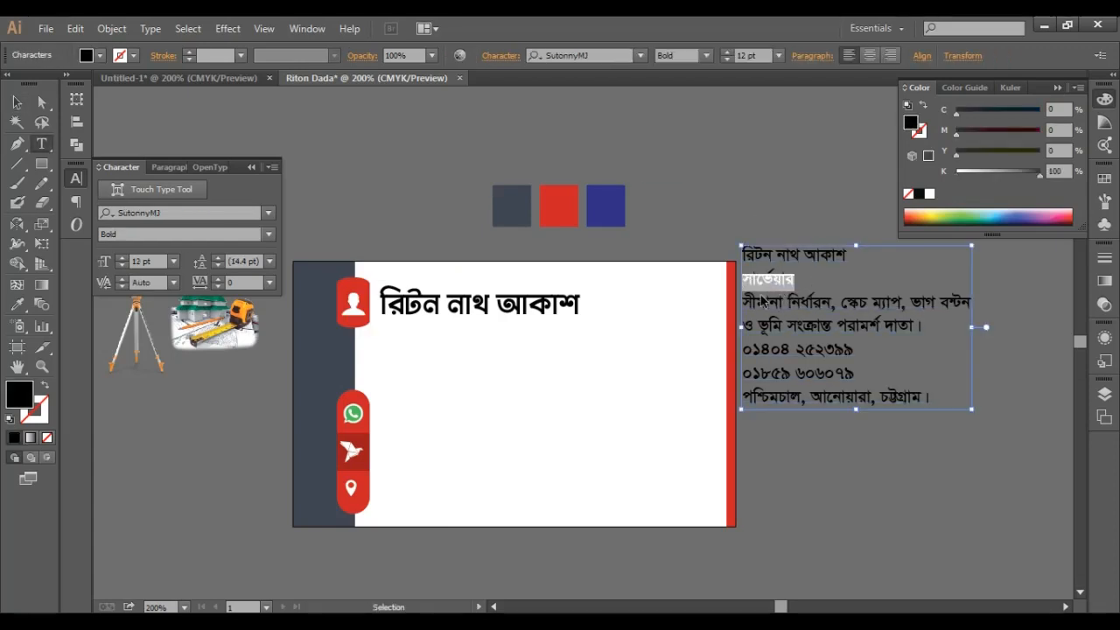
- Paste the copied সার্ভেয়ার line just below the name and set it to 14 pt
{"action": "key", "text": "ctrl+c"}
{"action": "left_click", "coordinate": [17, 102]}
{"action": "left_click", "coordinate": [408, 128]}
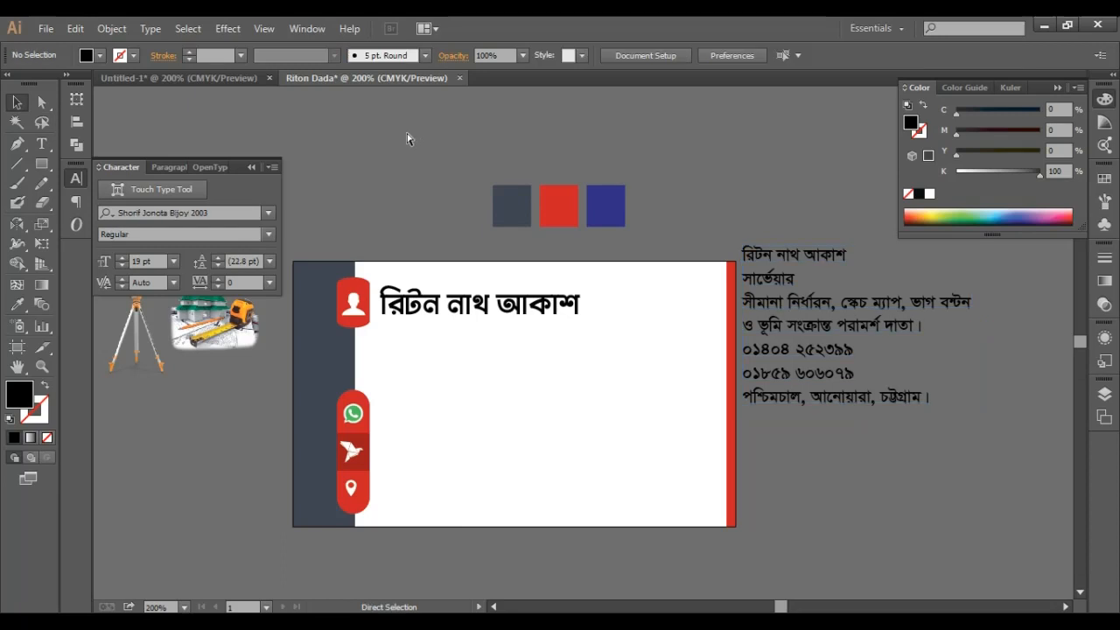
{"action": "key", "text": "ctrl+v"}
{"action": "left_click_drag", "start_coordinate": [594, 351], "coordinate": [515, 364]}
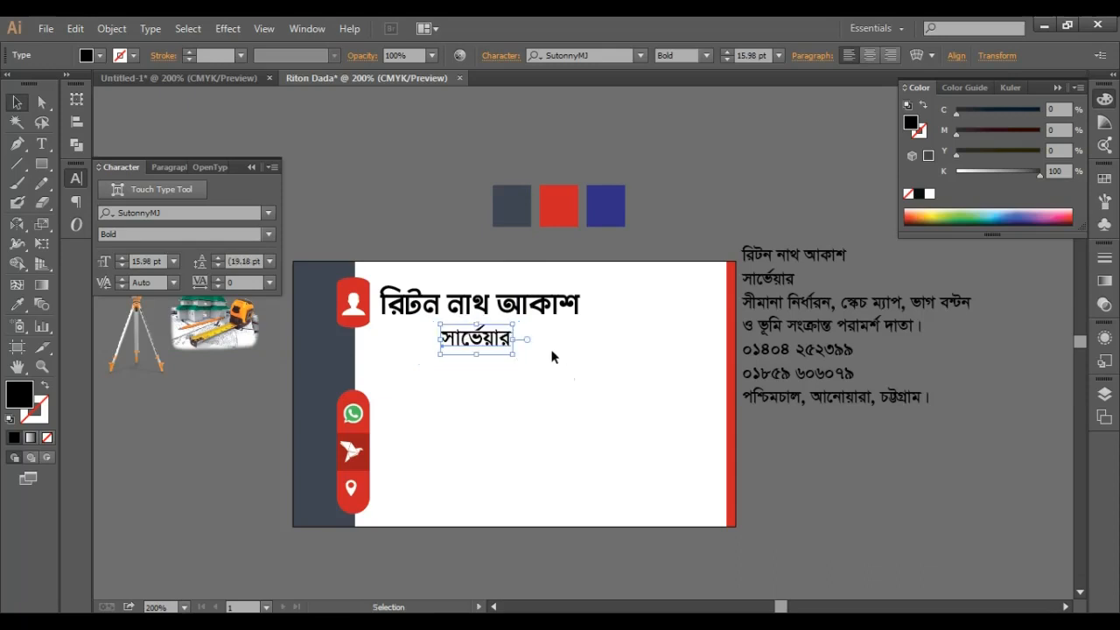
{"action": "left_click", "coordinate": [123, 266]}
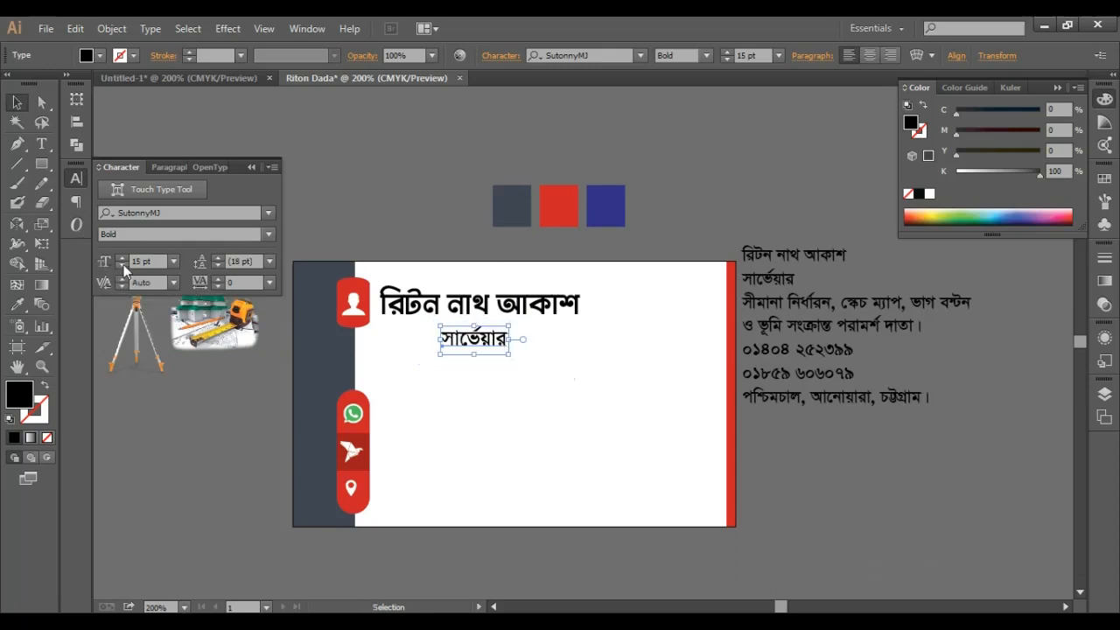
{"action": "left_click", "coordinate": [123, 265]}
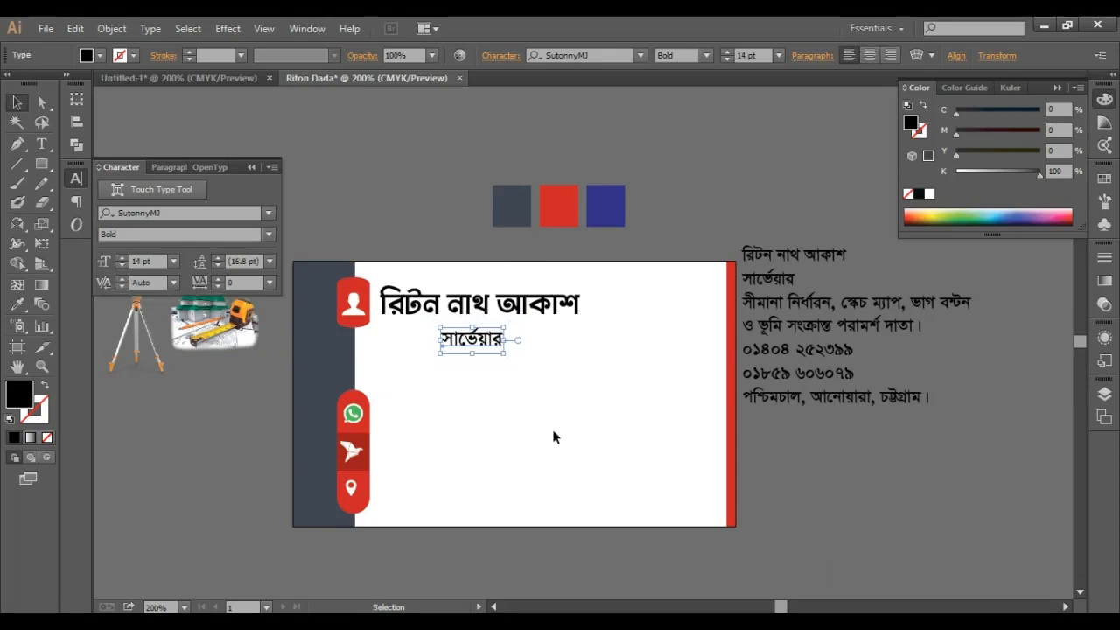
{"action": "key", "text": "Up"}
{"action": "key", "text": "Up"}
{"action": "key", "text": "Up"}
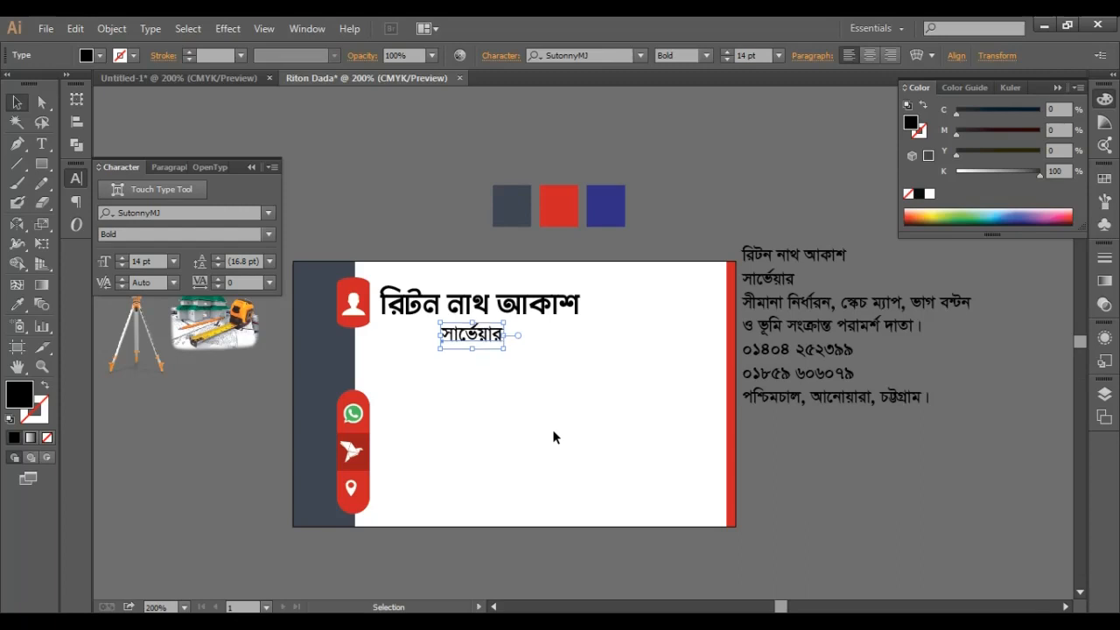
{"action": "key", "text": "t"}
{"action": "left_click", "coordinate": [919, 325]}
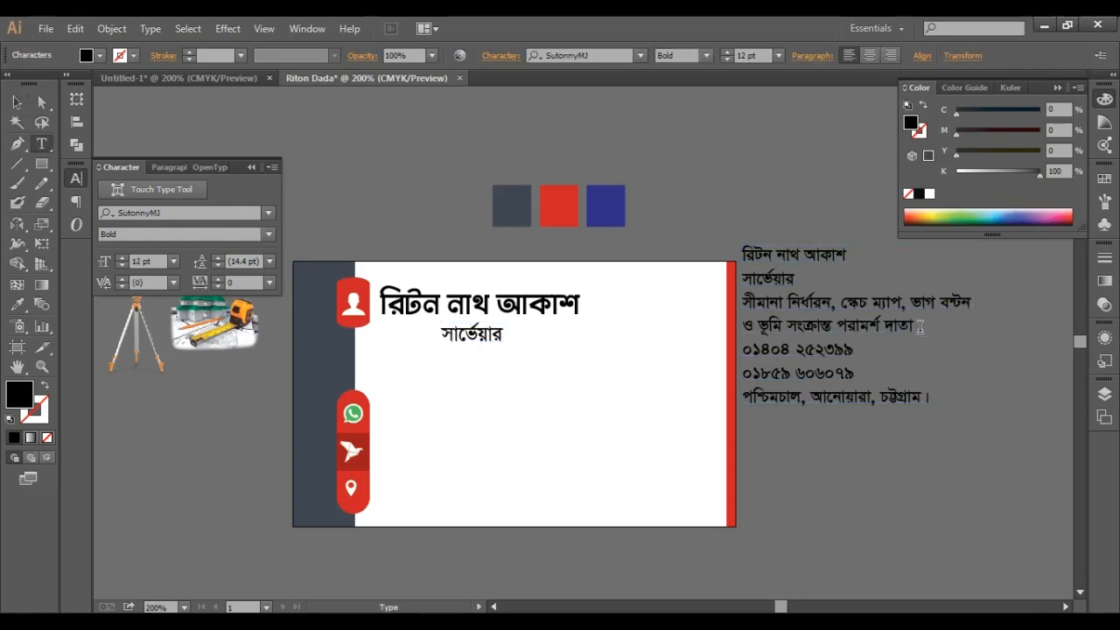
- Copy the two service-description lines onto the card, centred below সার্ভেয়ার
{"action": "left_click_drag", "start_coordinate": [922, 326], "coordinate": [747, 317]}
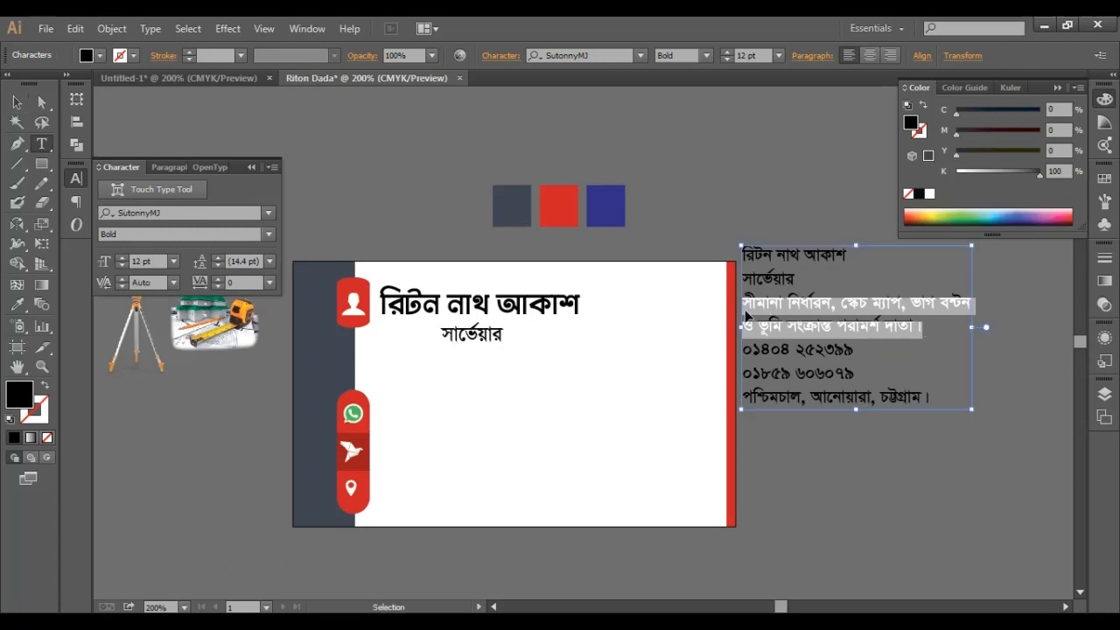
{"action": "key", "text": "Escape"}
{"action": "left_click", "coordinate": [315, 145]}
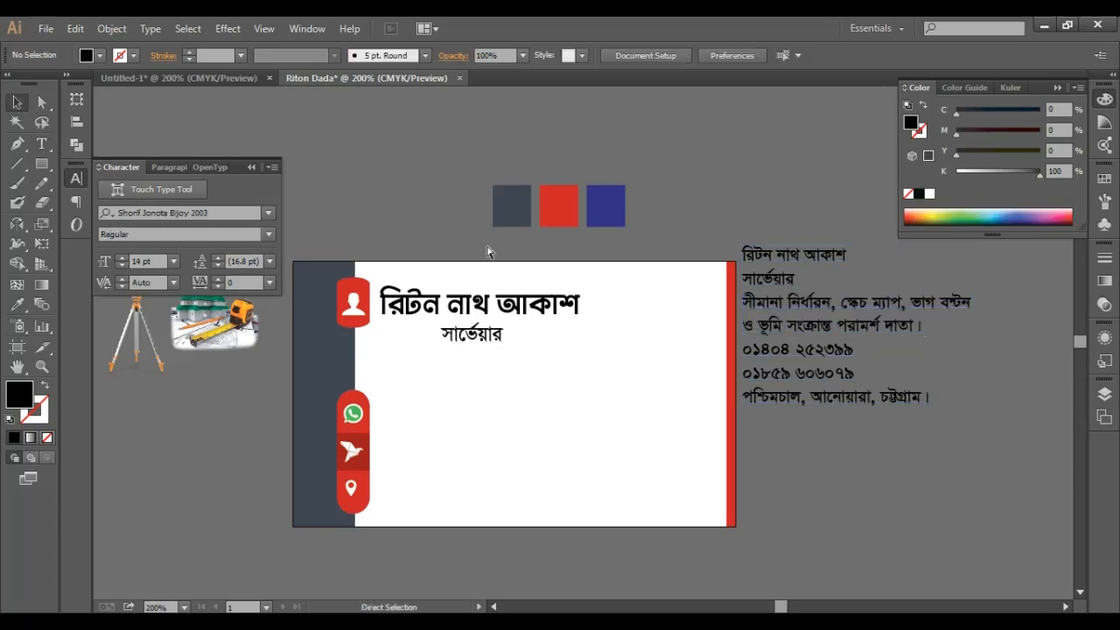
{"action": "key", "text": "ctrl+v"}
{"action": "left_click_drag", "start_coordinate": [624, 334], "coordinate": [559, 372]}
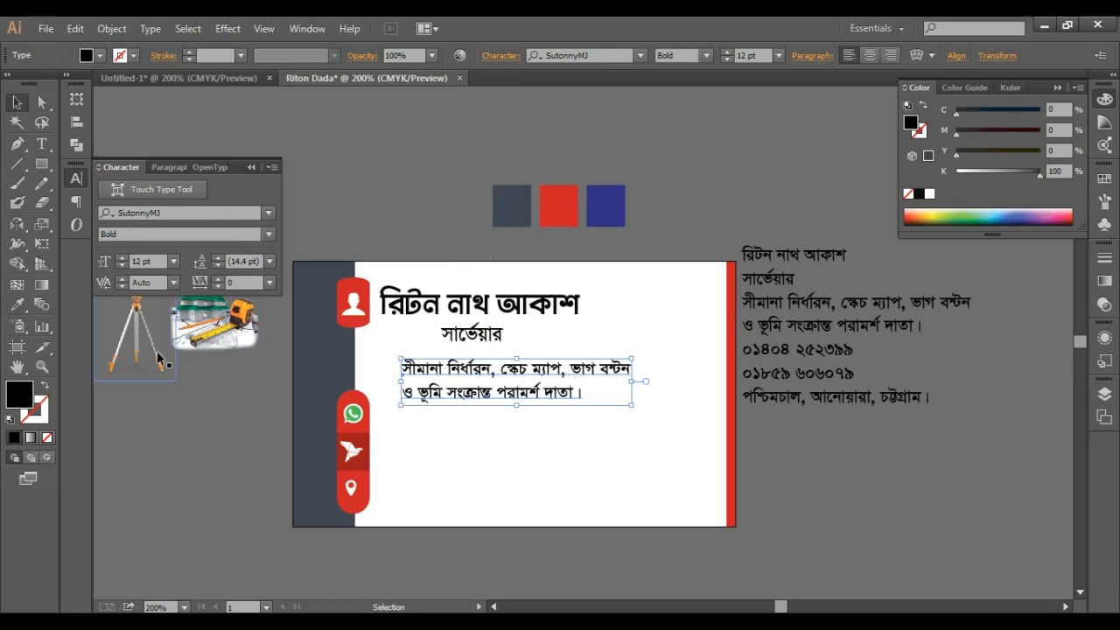
{"action": "key", "text": "ctrl"}
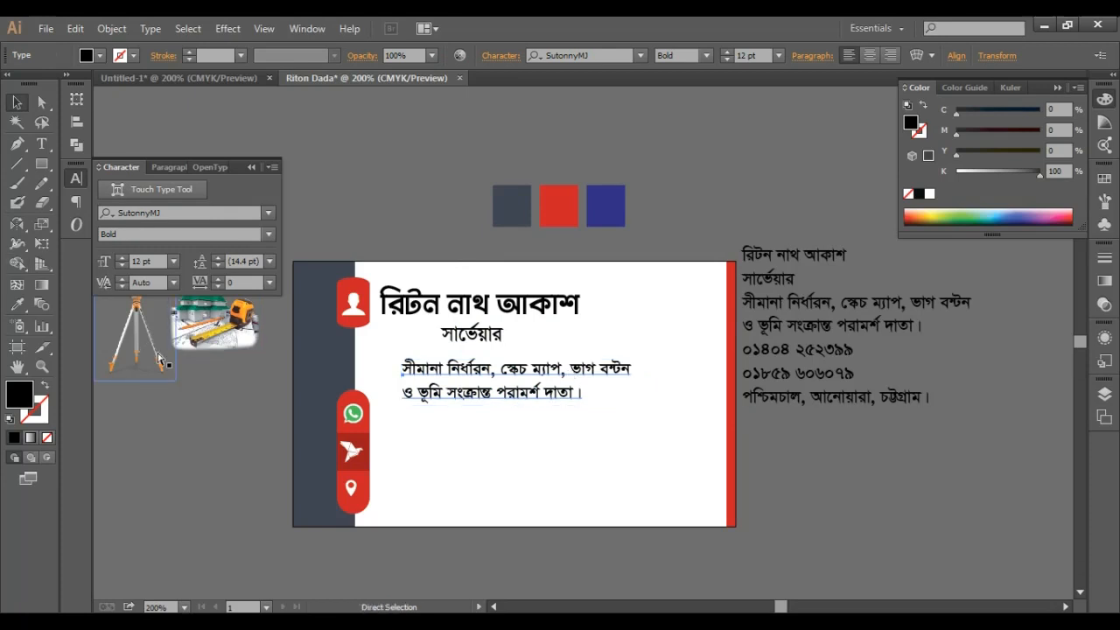
{"action": "key", "text": "ctrl+shift+c"}
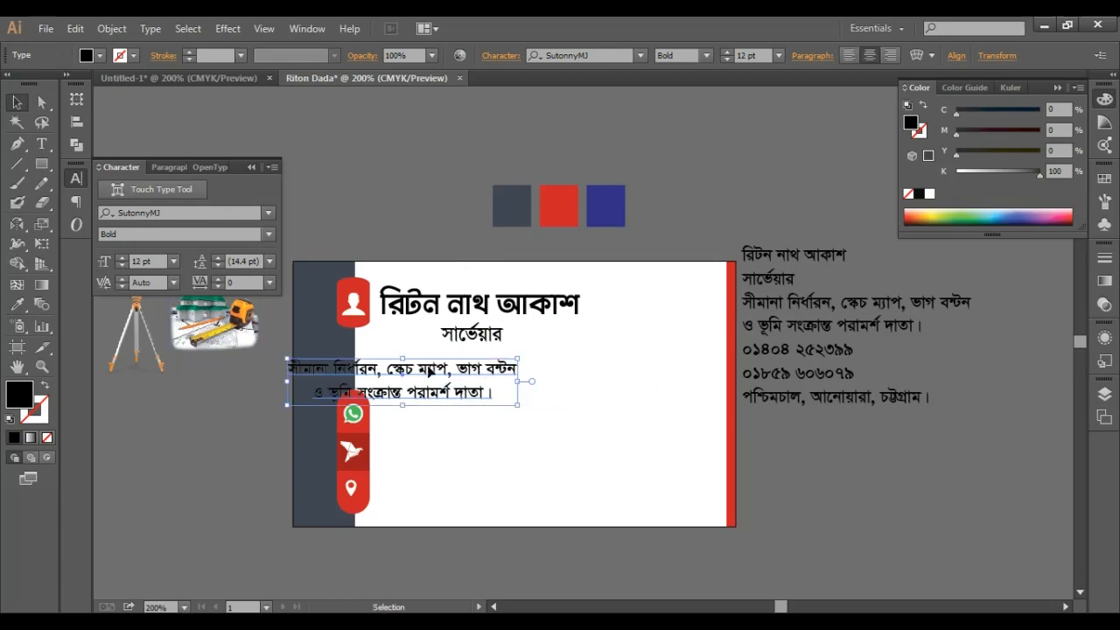
{"action": "left_click_drag", "start_coordinate": [410, 382], "coordinate": [500, 373]}
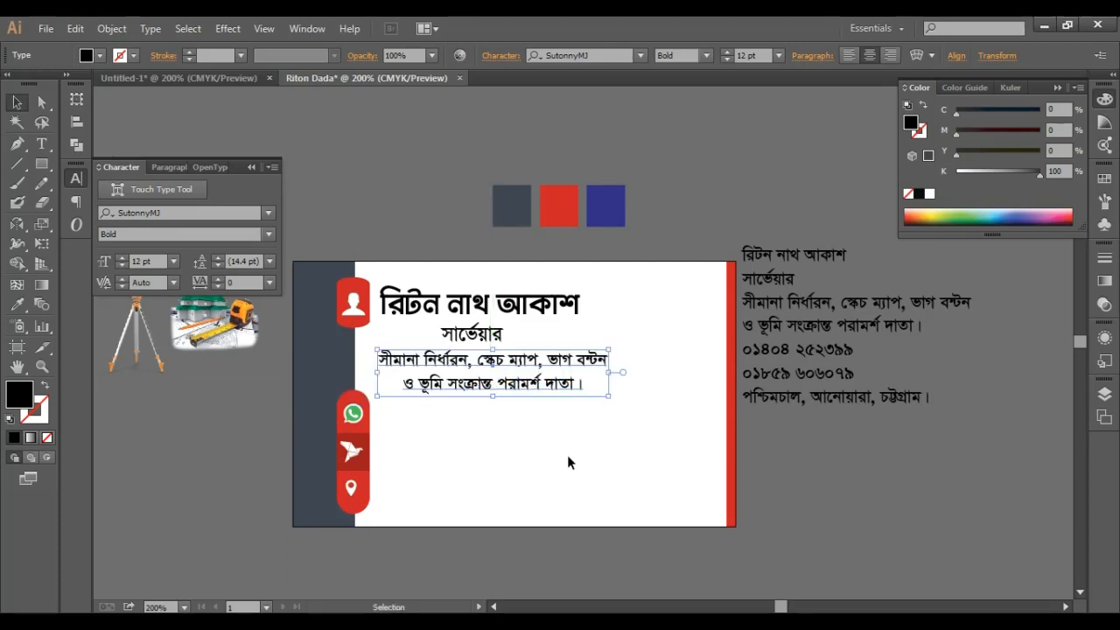
- Set the service lines to 13 pt with tighter 12 pt leading
{"action": "left_click", "coordinate": [123, 259]}
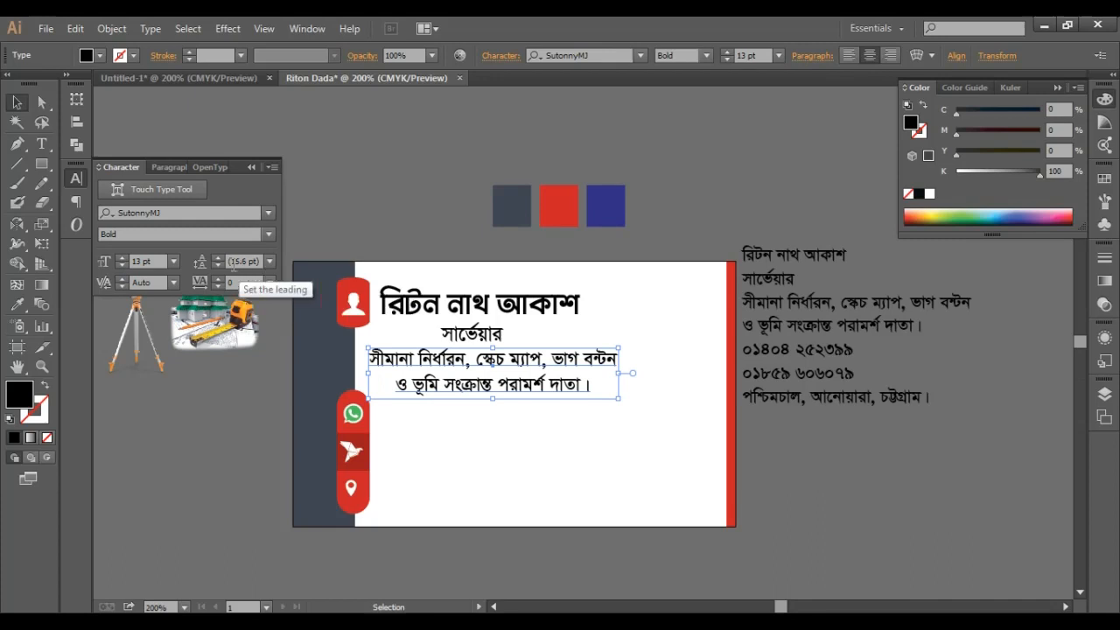
{"action": "left_click", "coordinate": [218, 264]}
{"action": "left_click", "coordinate": [218, 264]}
{"action": "left_click", "coordinate": [218, 264]}
{"action": "left_click", "coordinate": [218, 265]}
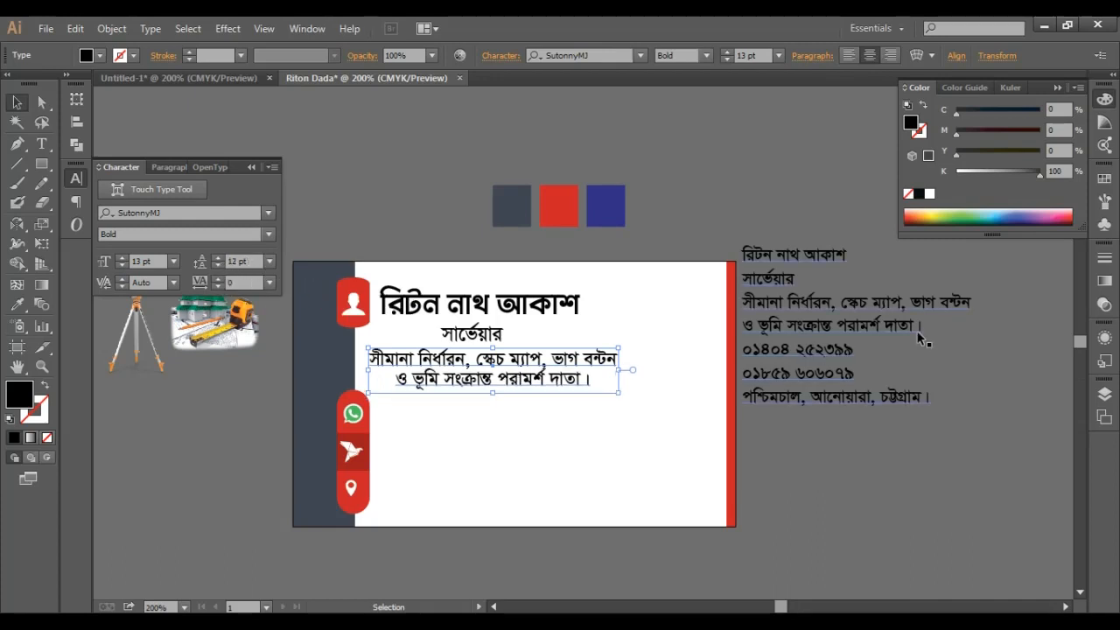
{"action": "left_click", "coordinate": [763, 226]}
- Copy the two phone-number lines onto the card beside the top two icons
{"action": "key", "text": "t"}
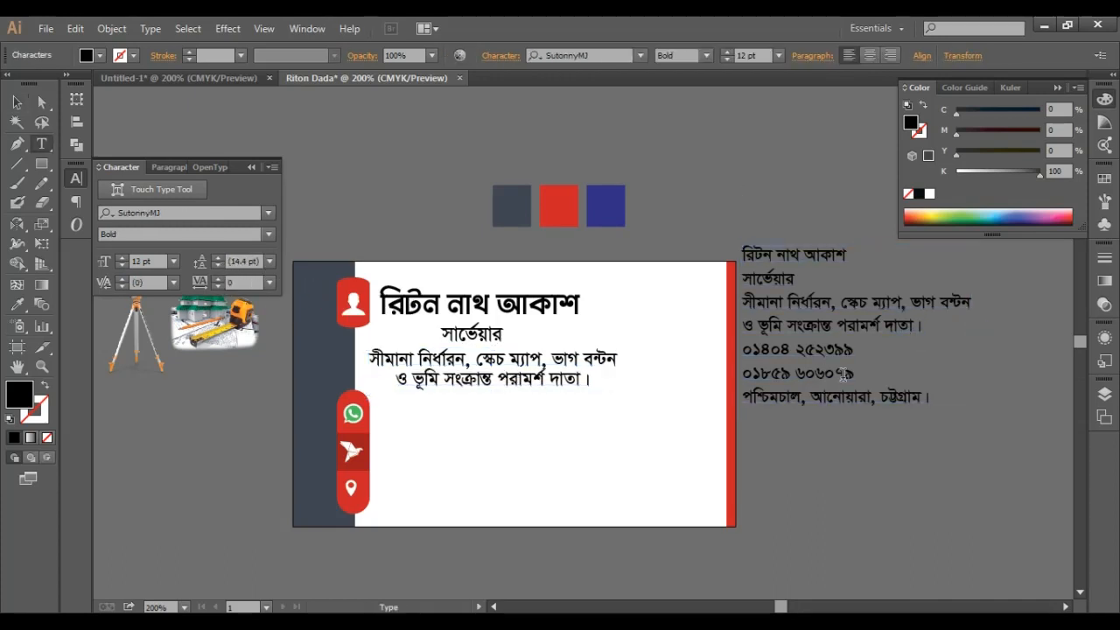
{"action": "left_click_drag", "start_coordinate": [848, 374], "coordinate": [743, 350]}
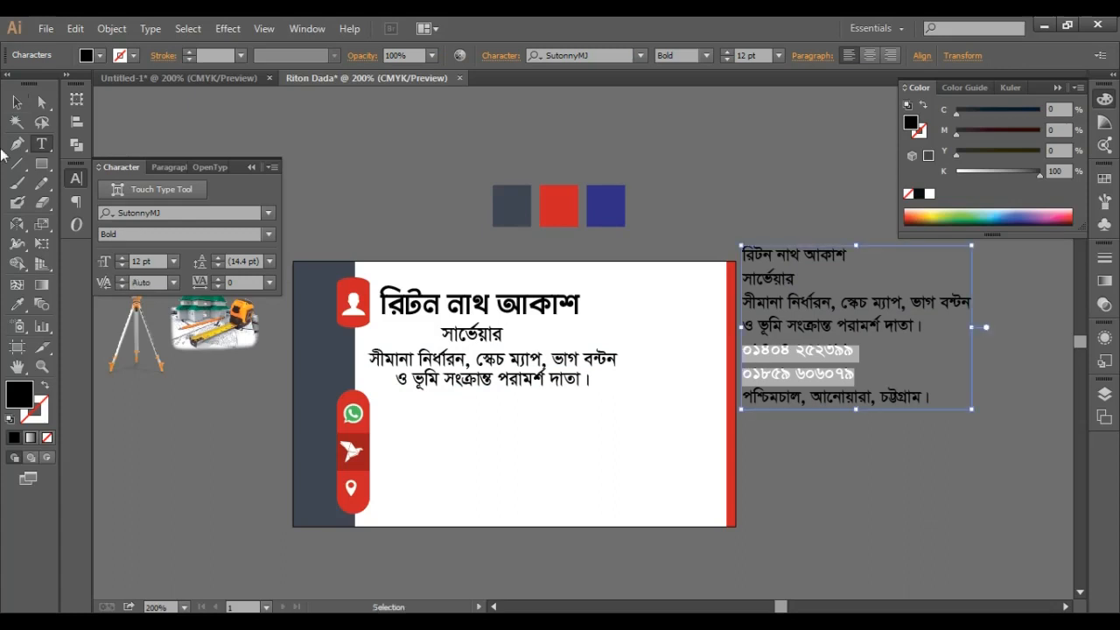
{"action": "left_click", "coordinate": [16, 102]}
{"action": "left_click", "coordinate": [375, 151]}
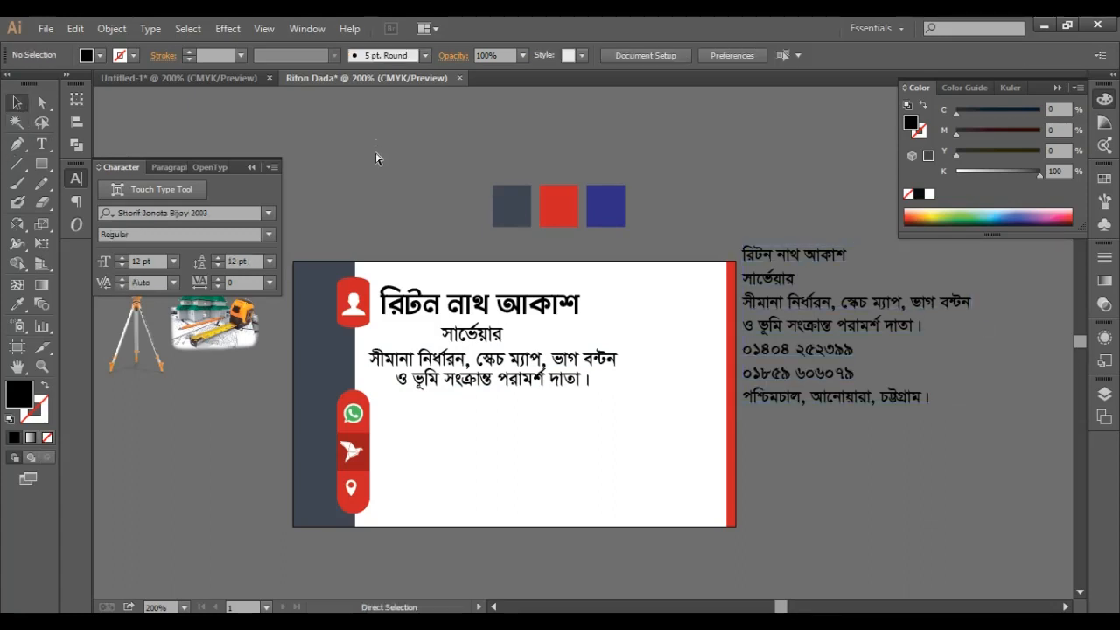
{"action": "key", "text": "ctrl+v"}
{"action": "left_click_drag", "start_coordinate": [623, 333], "coordinate": [477, 422]}
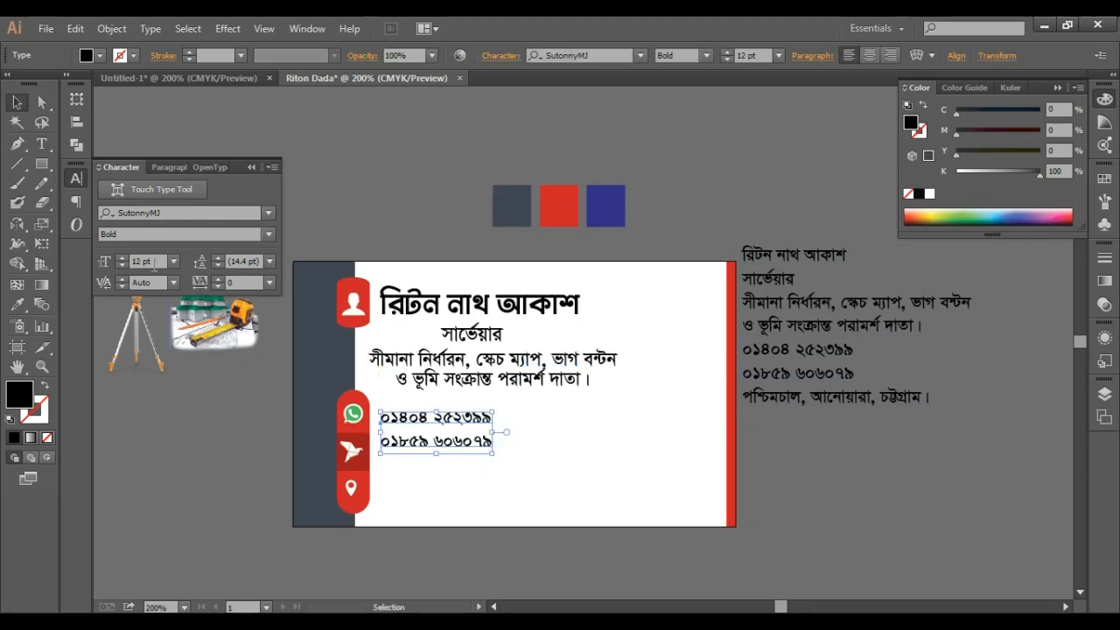
- Format the phone numbers in Shorif Suborno Unicode 13 pt with 20 pt leading
{"action": "left_click", "coordinate": [122, 258]}
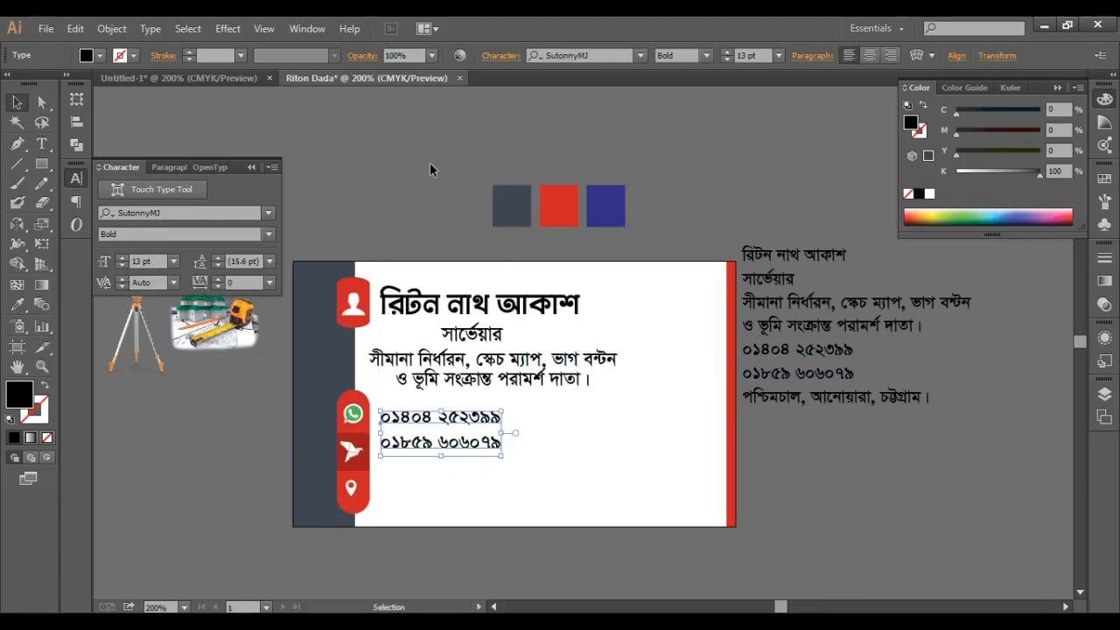
{"action": "left_click_drag", "start_coordinate": [488, 476], "coordinate": [631, 475]}
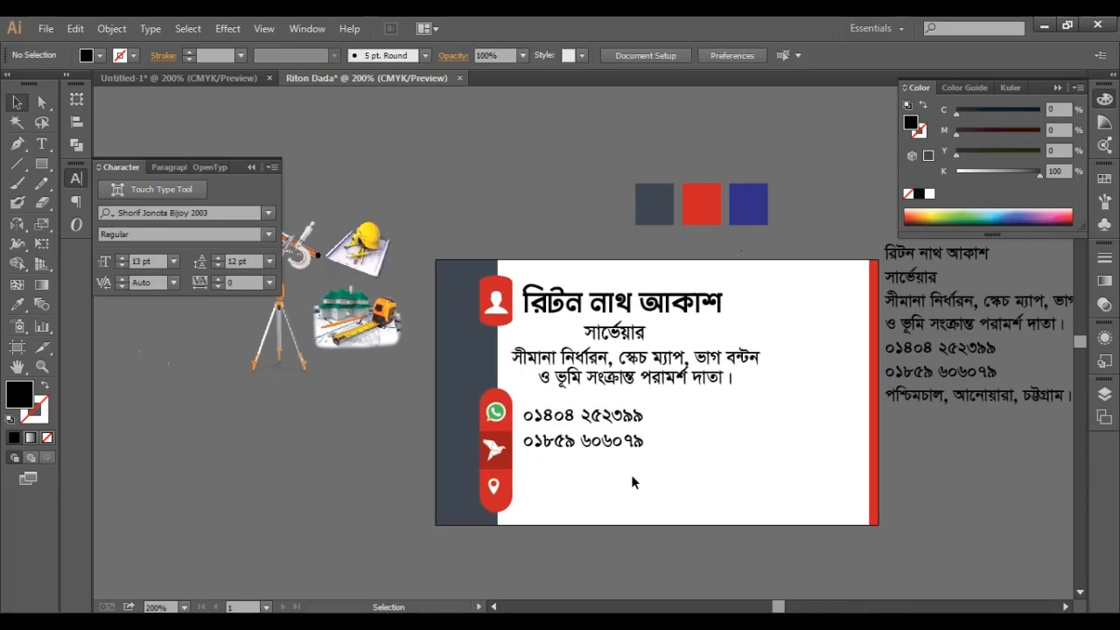
{"action": "left_click", "coordinate": [269, 213]}
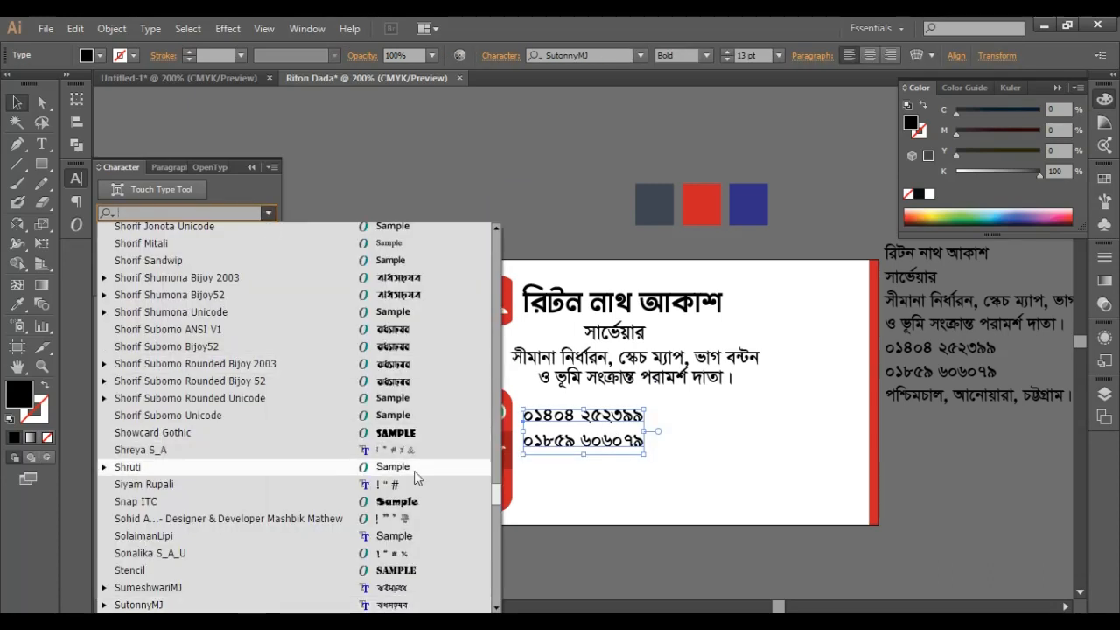
{"action": "key", "text": "Up"}
{"action": "key", "text": "Up"}
{"action": "key", "text": "Return"}
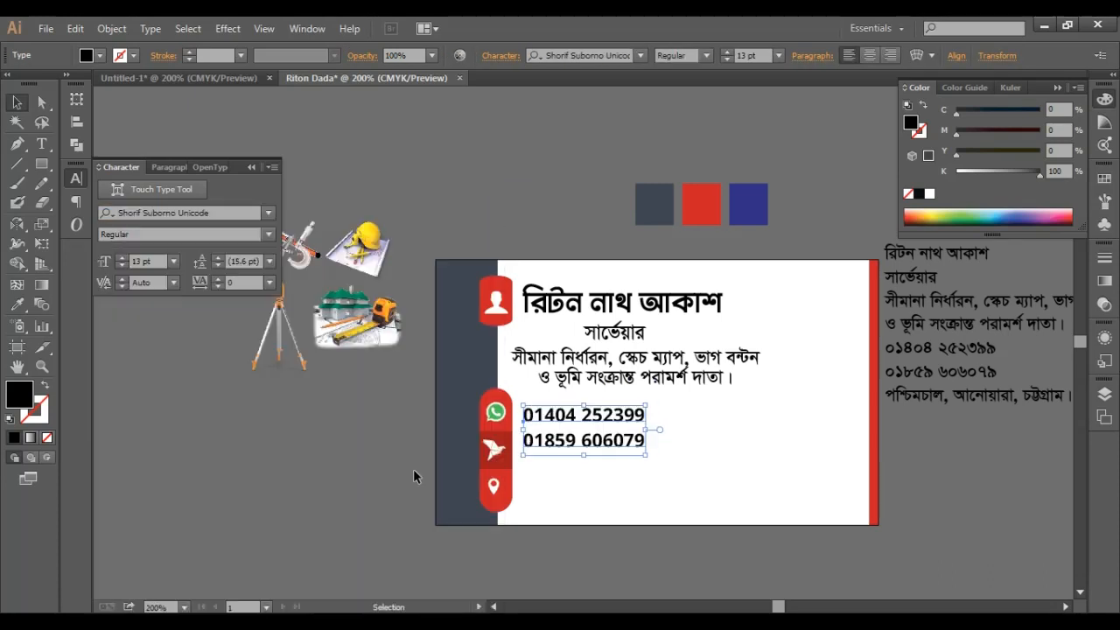
{"action": "left_click", "coordinate": [217, 261]}
{"action": "left_click", "coordinate": [217, 261]}
{"action": "left_click", "coordinate": [217, 260]}
{"action": "left_click", "coordinate": [217, 261]}
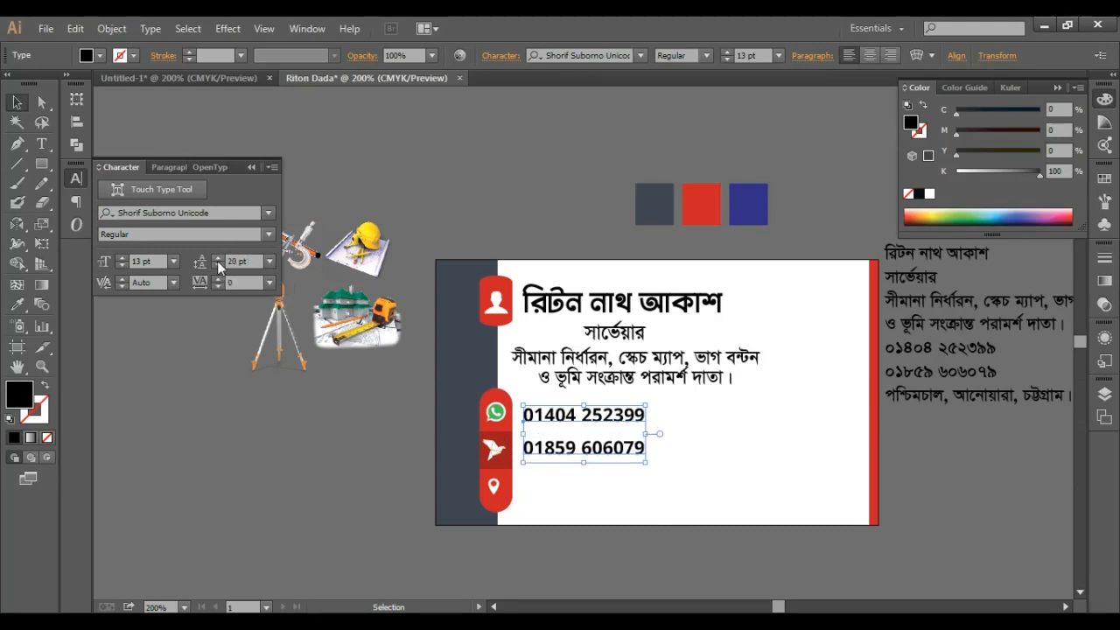
{"action": "key", "text": "Up"}
{"action": "key", "text": "Up"}
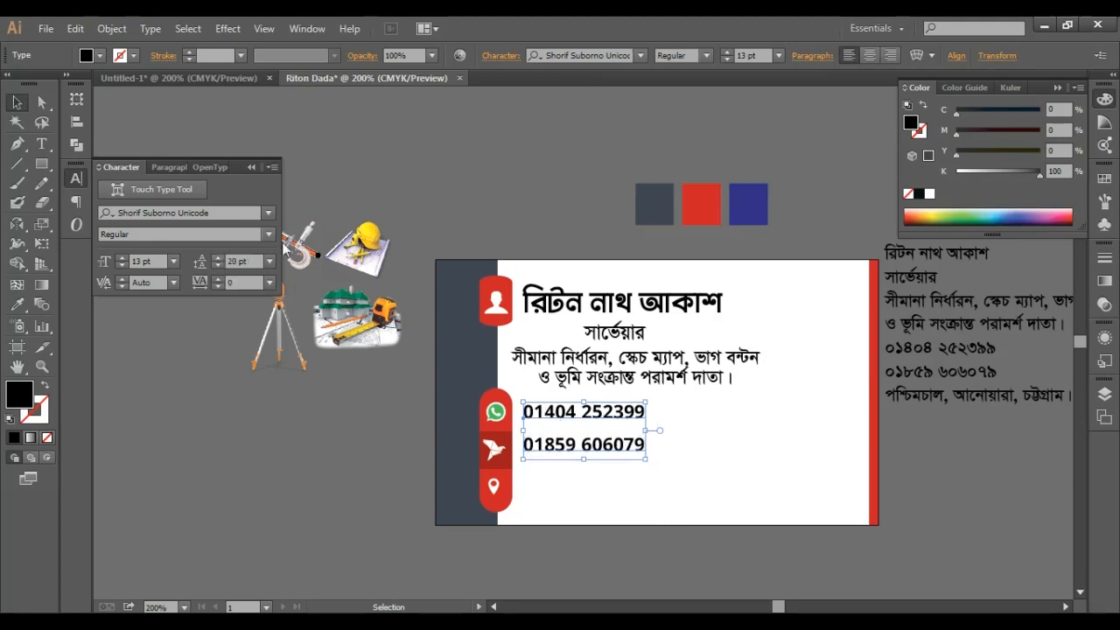
{"action": "left_click", "coordinate": [543, 170]}
{"action": "left_click_drag", "start_coordinate": [918, 491], "coordinate": [712, 427]}
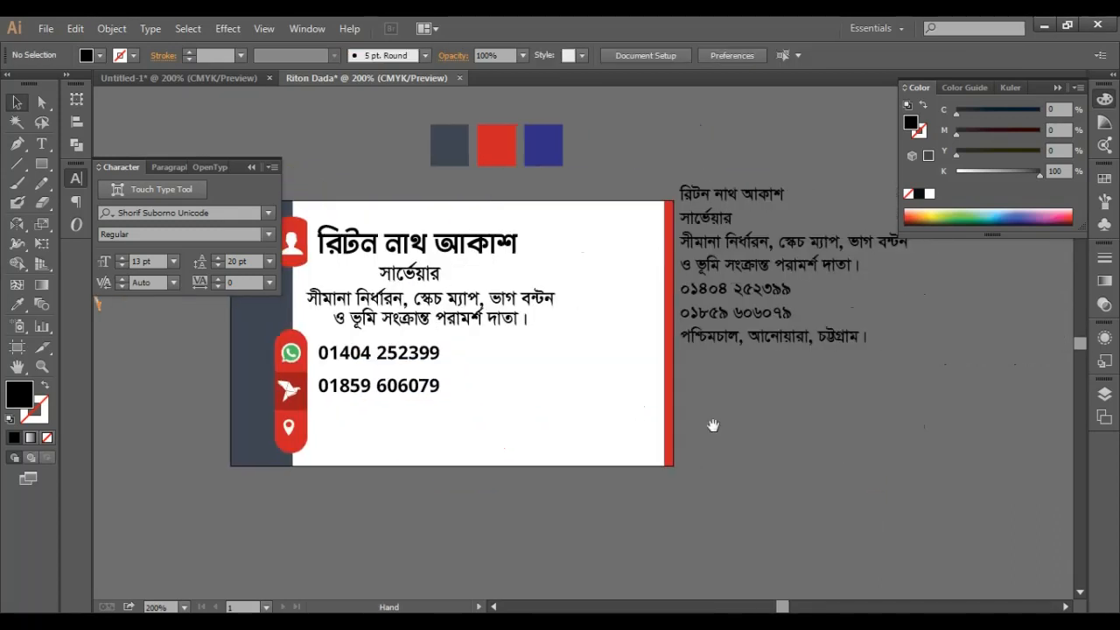
- Select the address line in the reference text and paste it onto the card
{"action": "double_click", "coordinate": [781, 339]}
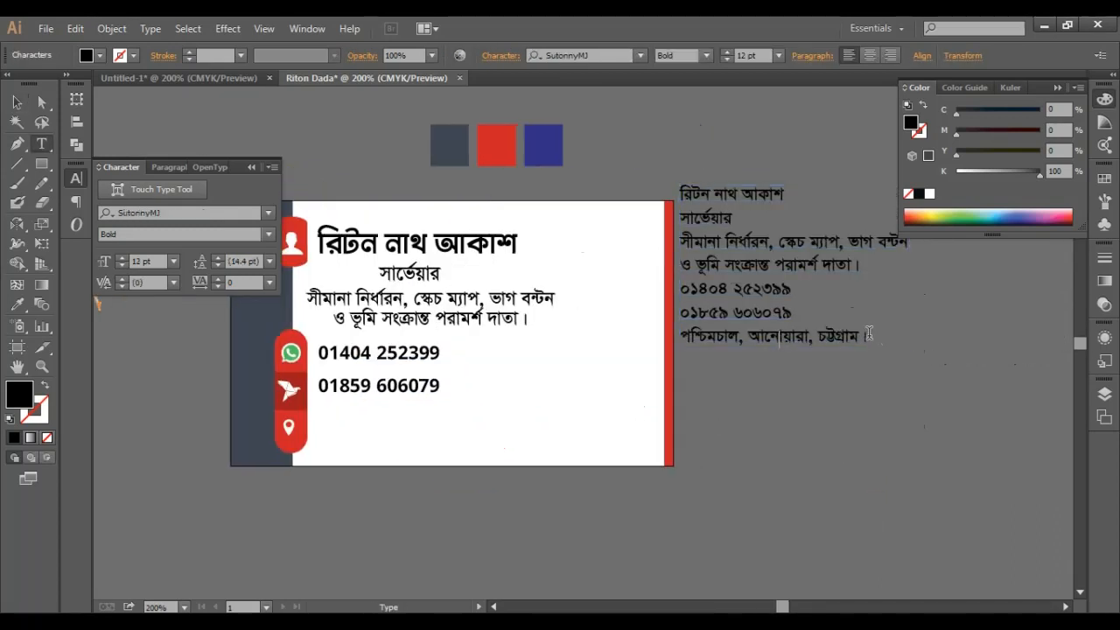
{"action": "left_click_drag", "start_coordinate": [870, 333], "coordinate": [681, 340]}
{"action": "key", "text": "ctrl+c"}
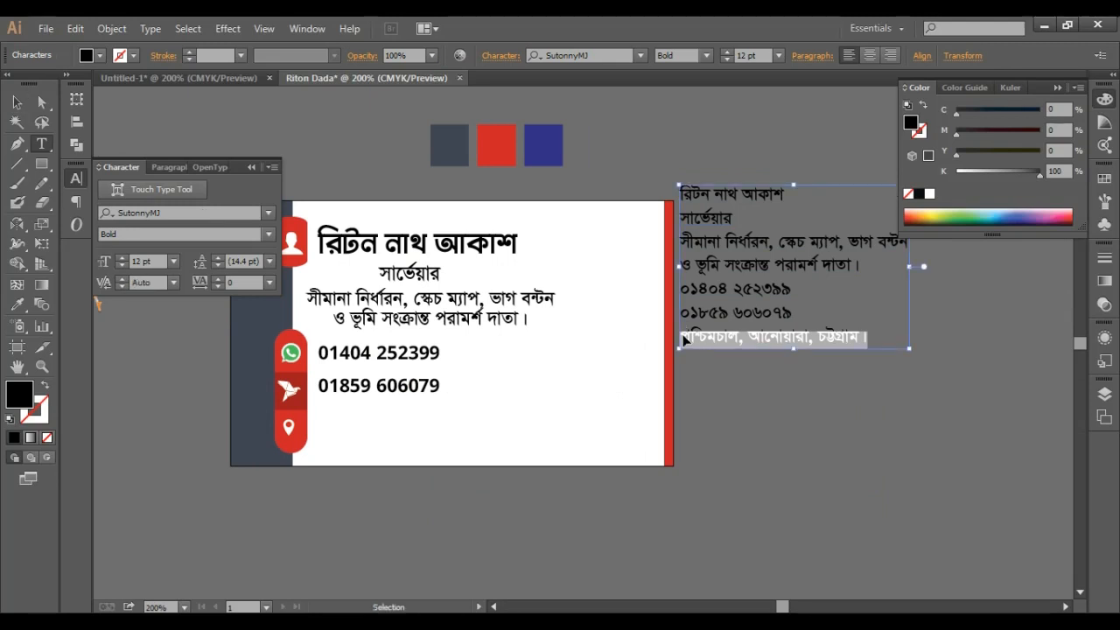
{"action": "left_click", "coordinate": [17, 102]}
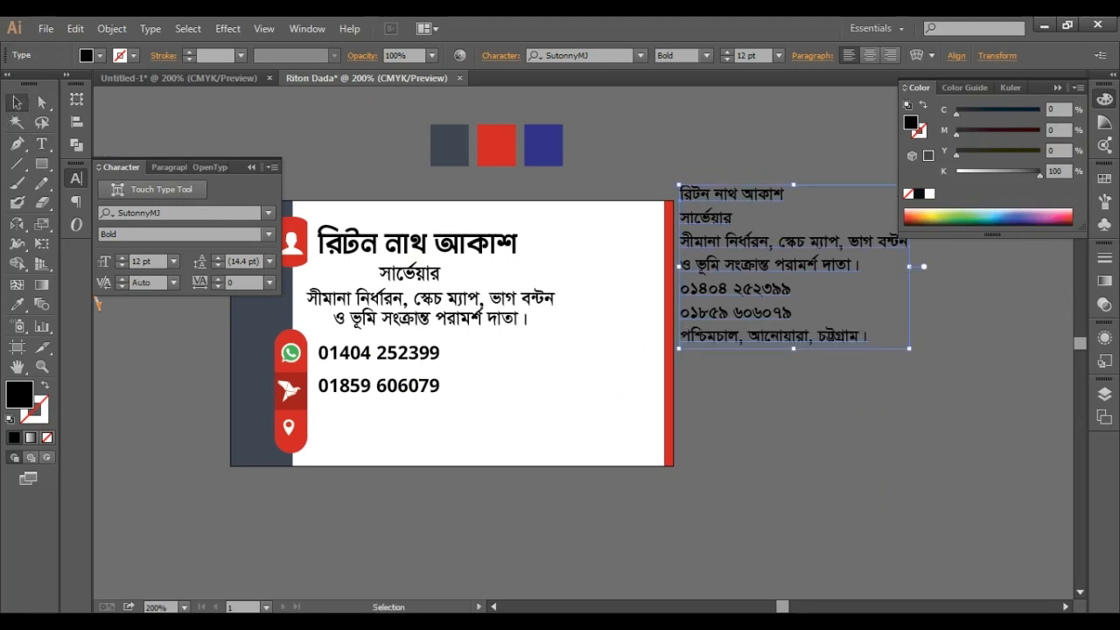
{"action": "left_click", "coordinate": [655, 573]}
{"action": "scroll", "coordinate": [563, 531], "scroll_direction": "left", "scroll_amount": 3}
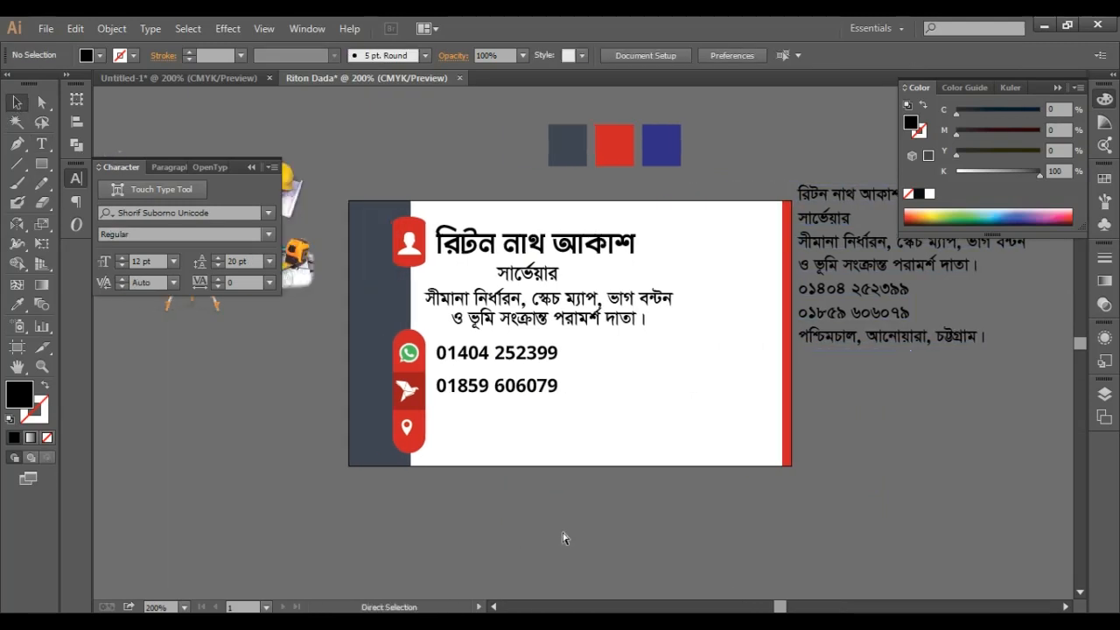
{"action": "key", "text": "ctrl+v"}
{"action": "left_click_drag", "start_coordinate": [606, 352], "coordinate": [560, 430]}
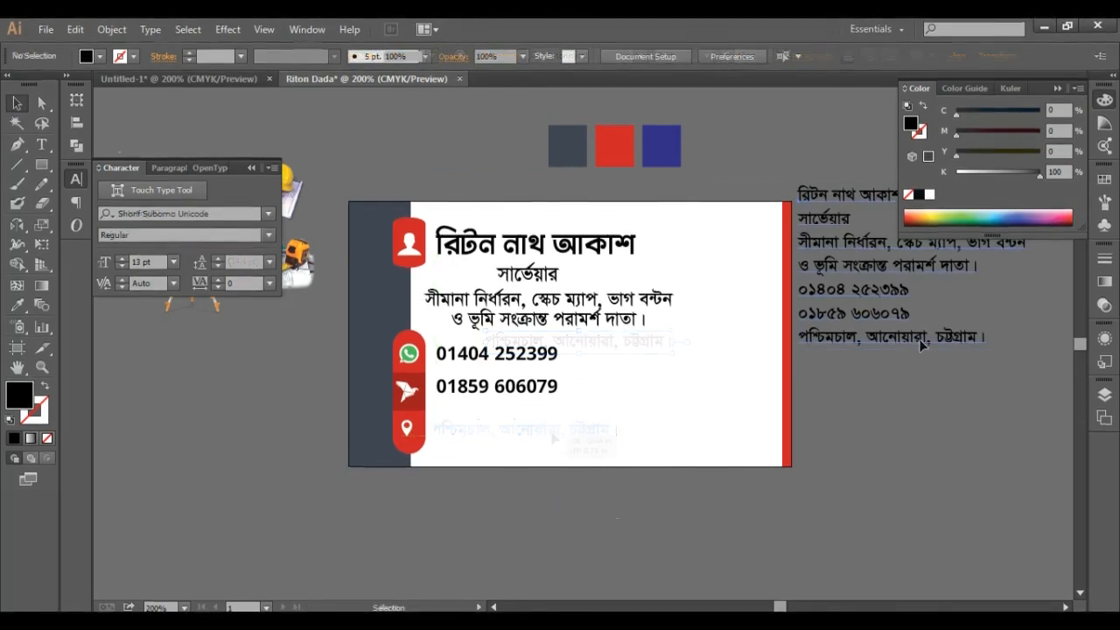
- Copy the address line again and place it beside the location pin icon
{"action": "key", "text": "t"}
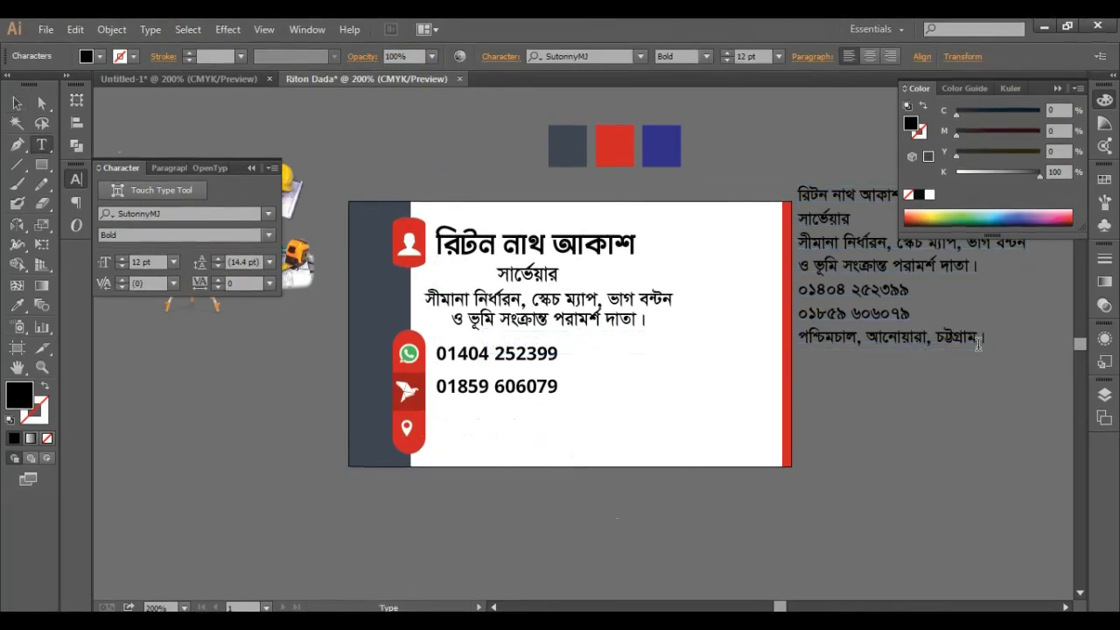
{"action": "left_click_drag", "start_coordinate": [993, 337], "coordinate": [797, 340]}
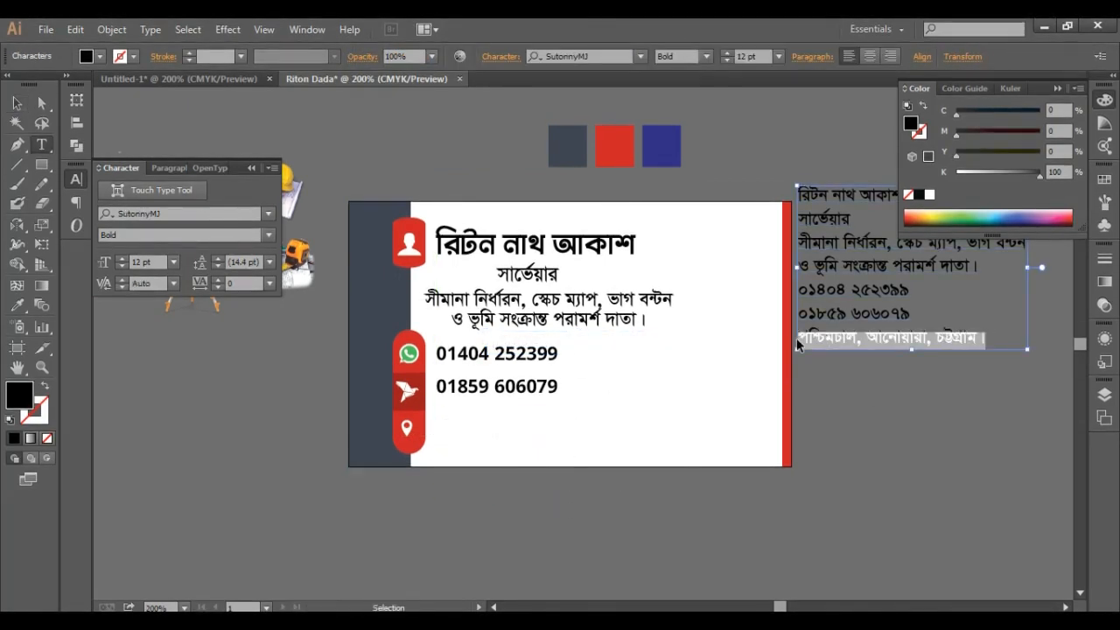
{"action": "key", "text": "ctrl+c"}
{"action": "left_click", "coordinate": [17, 103]}
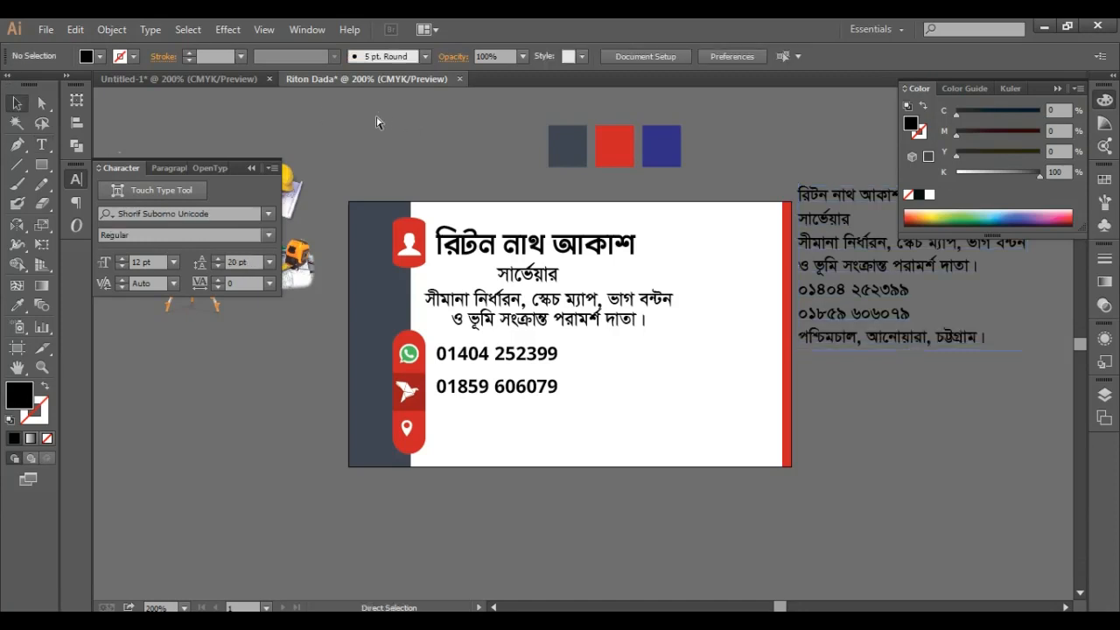
{"action": "key", "text": "ctrl+v"}
{"action": "left_click_drag", "start_coordinate": [633, 348], "coordinate": [584, 433]}
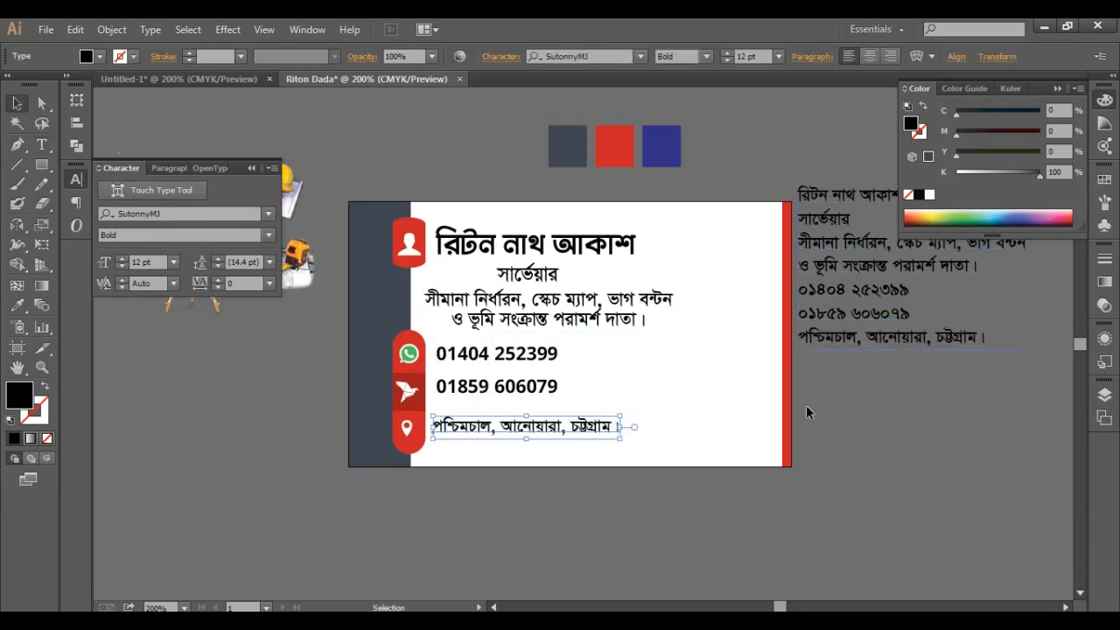
- Left-align the phone, description and name text, then nudge them right beside the icon tabs
{"action": "left_click", "coordinate": [537, 393], "text": "shift"}
{"action": "left_click", "coordinate": [541, 327], "text": "shift"}
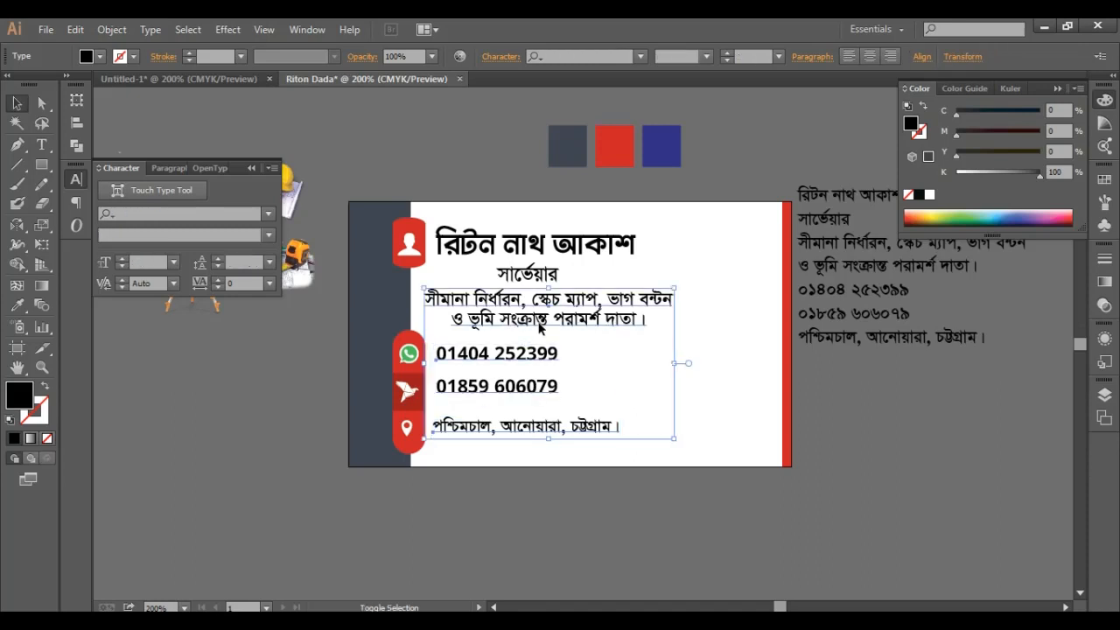
{"action": "left_click", "coordinate": [547, 249], "text": "shift"}
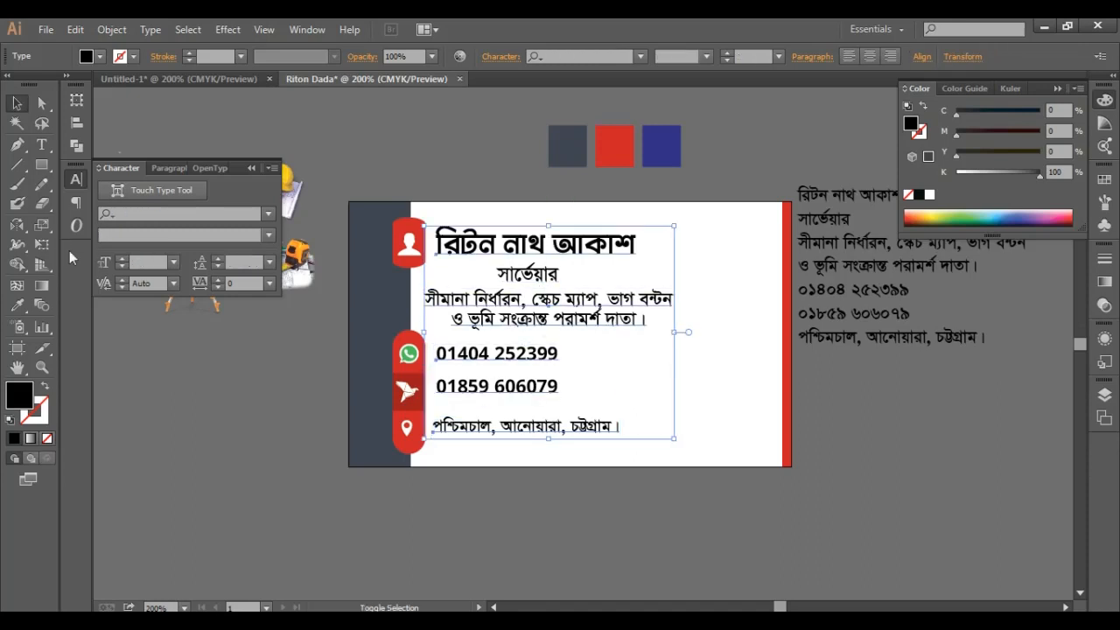
{"action": "left_click", "coordinate": [77, 123]}
{"action": "left_click", "coordinate": [107, 127]}
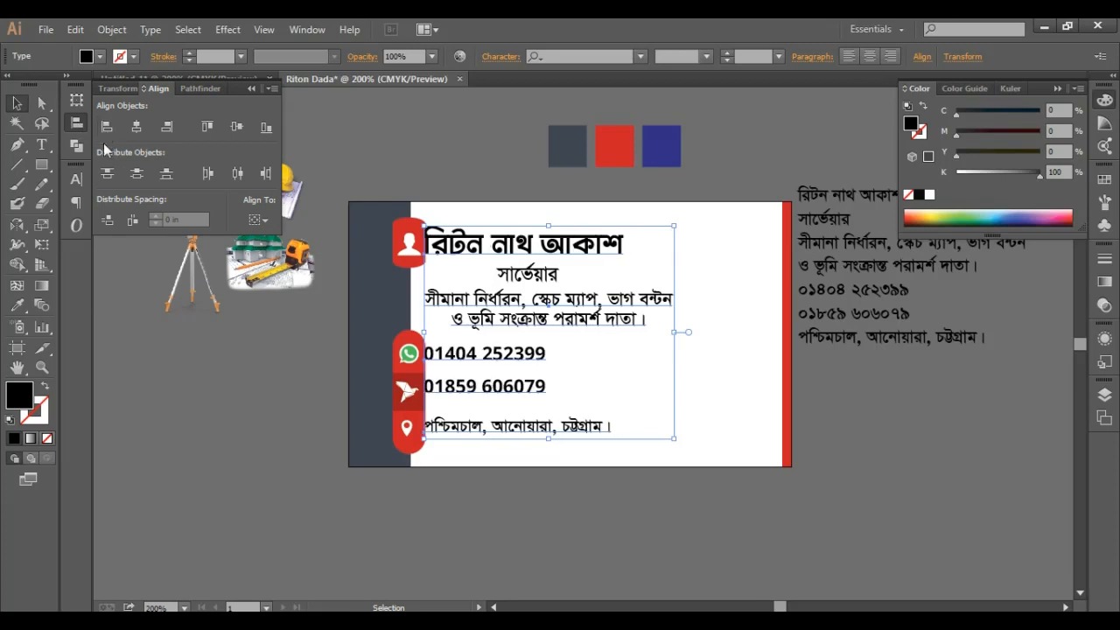
{"action": "key", "text": "Right"}
{"action": "key", "text": "Right"}
{"action": "key", "text": "Right"}
{"action": "key", "text": "Right"}
{"action": "key", "text": "Right"}
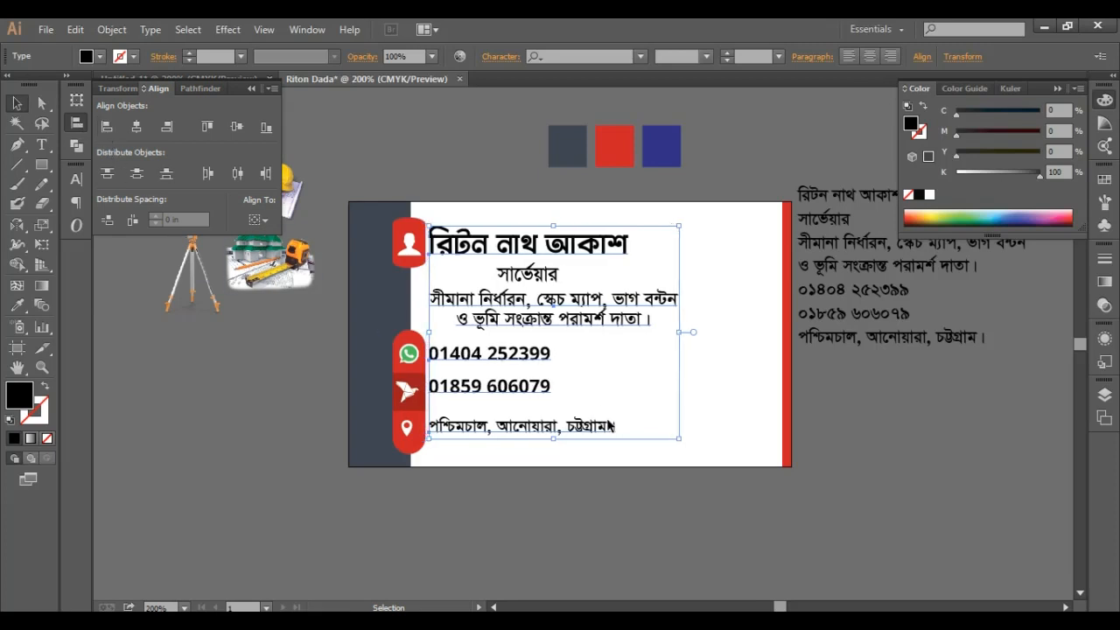
{"action": "key", "text": "Right"}
{"action": "key", "text": "Right"}
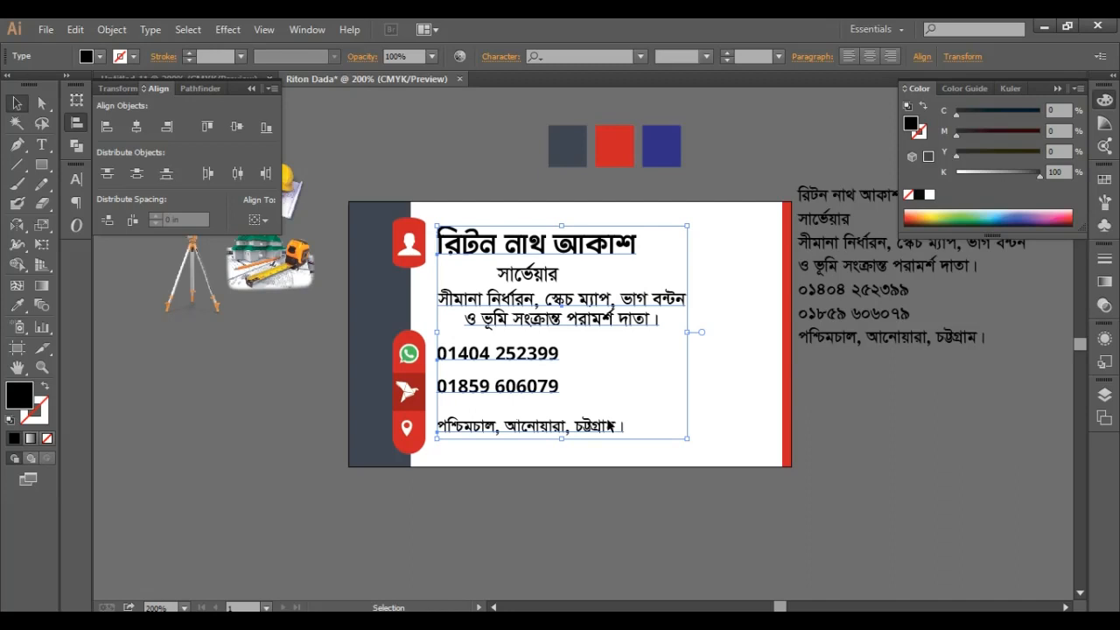
- Nudge the phone numbers down and reduce their leading to 17 pt
{"action": "left_click", "coordinate": [755, 133]}
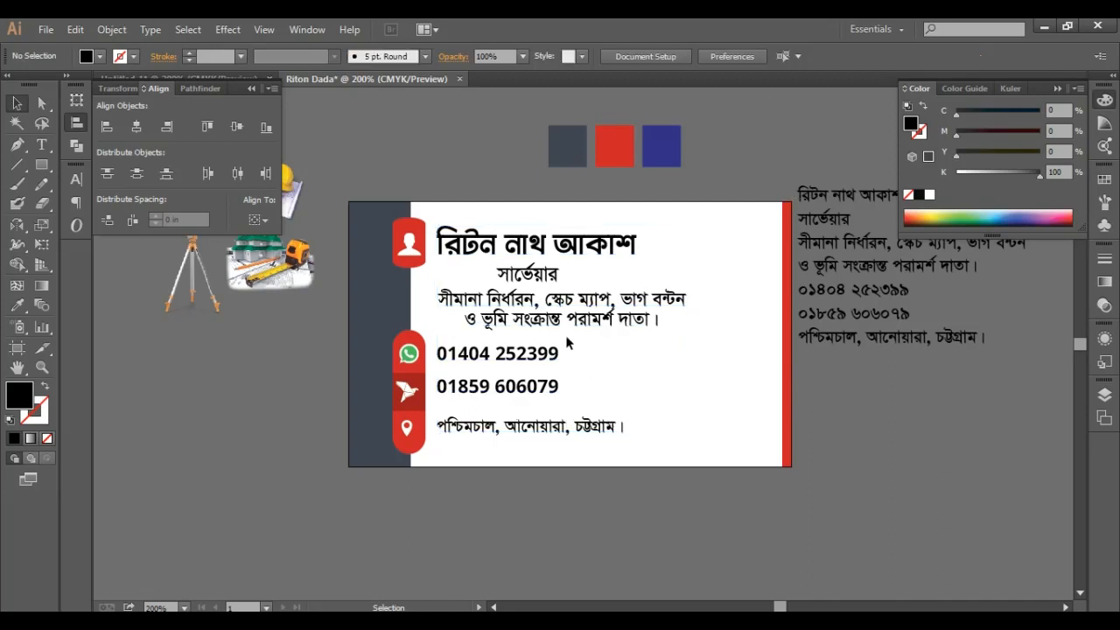
{"action": "left_click", "coordinate": [497, 374]}
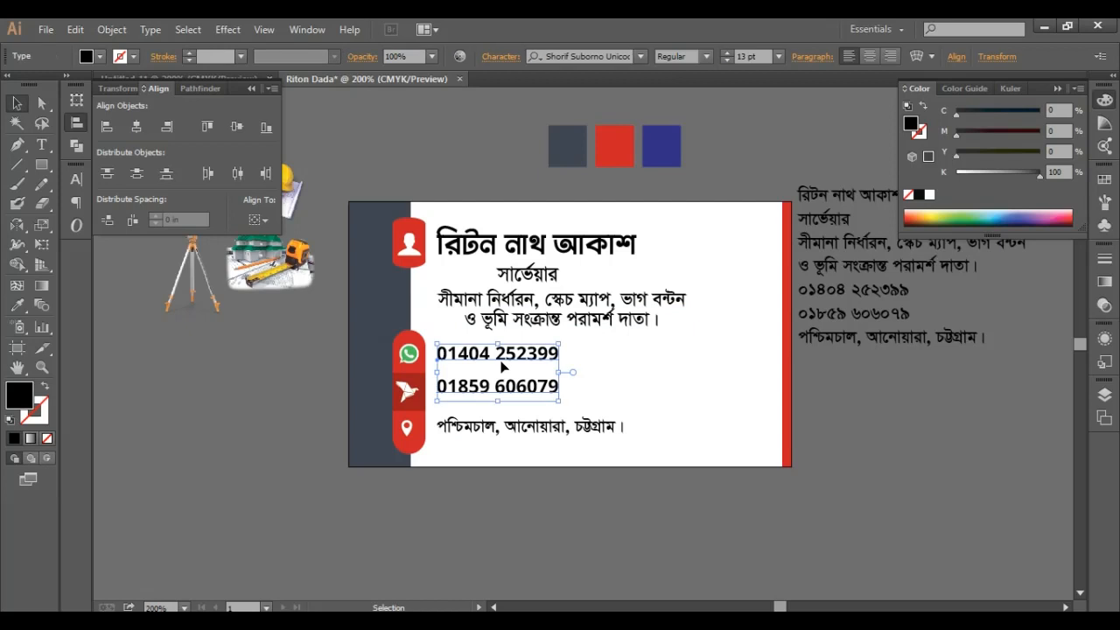
{"action": "key", "text": "Down"}
{"action": "key", "text": "Down"}
{"action": "key", "text": "Down"}
{"action": "key", "text": "Down"}
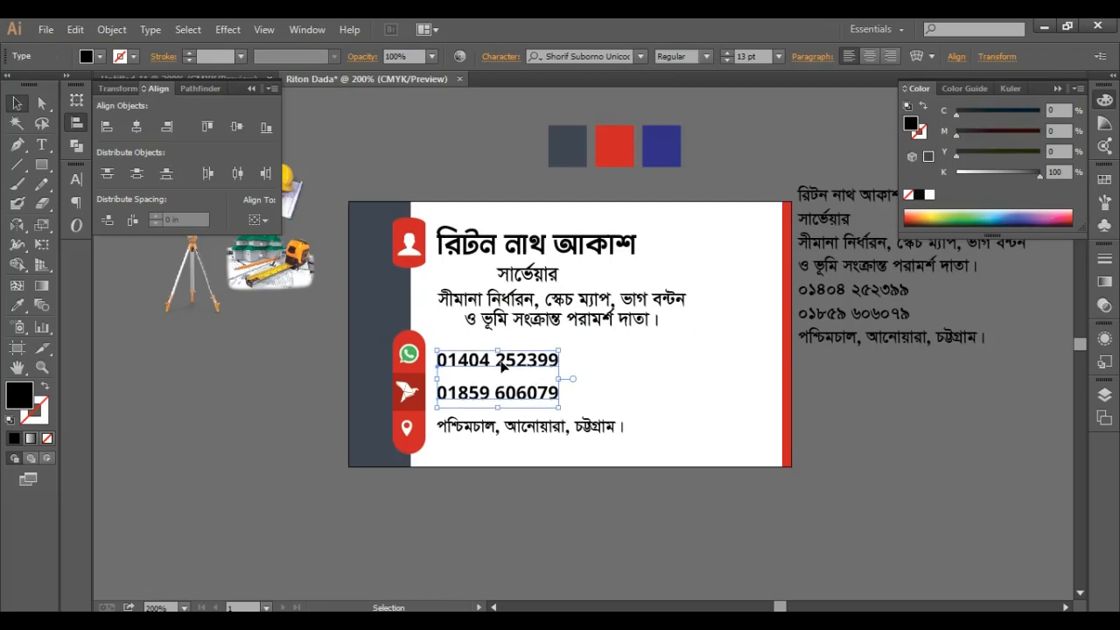
{"action": "left_click", "coordinate": [76, 179]}
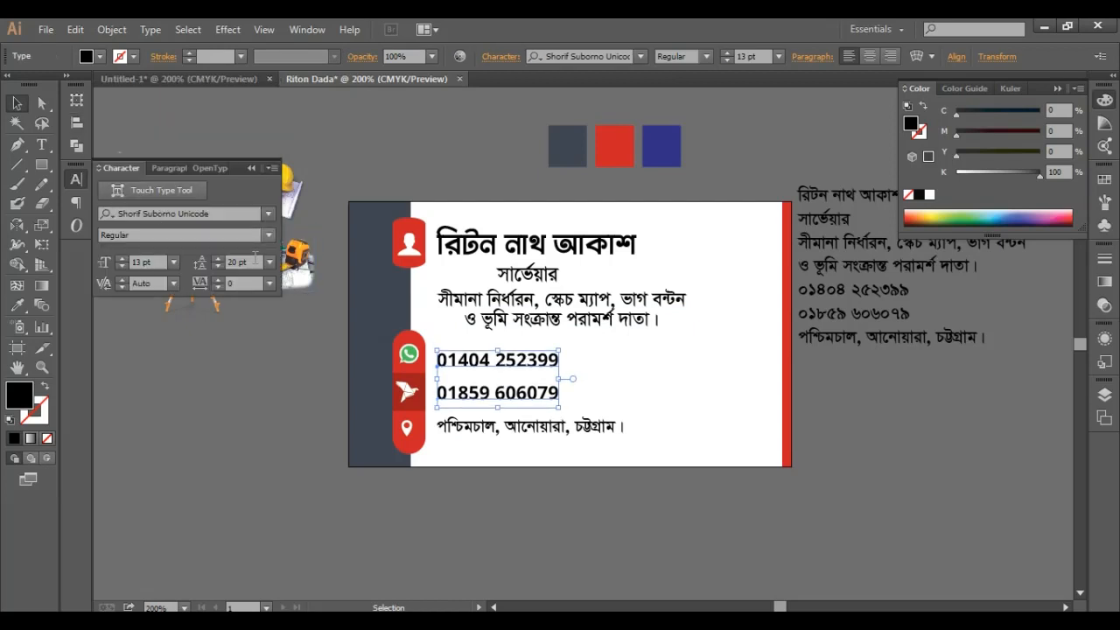
{"action": "left_click", "coordinate": [218, 267]}
{"action": "left_click", "coordinate": [218, 267]}
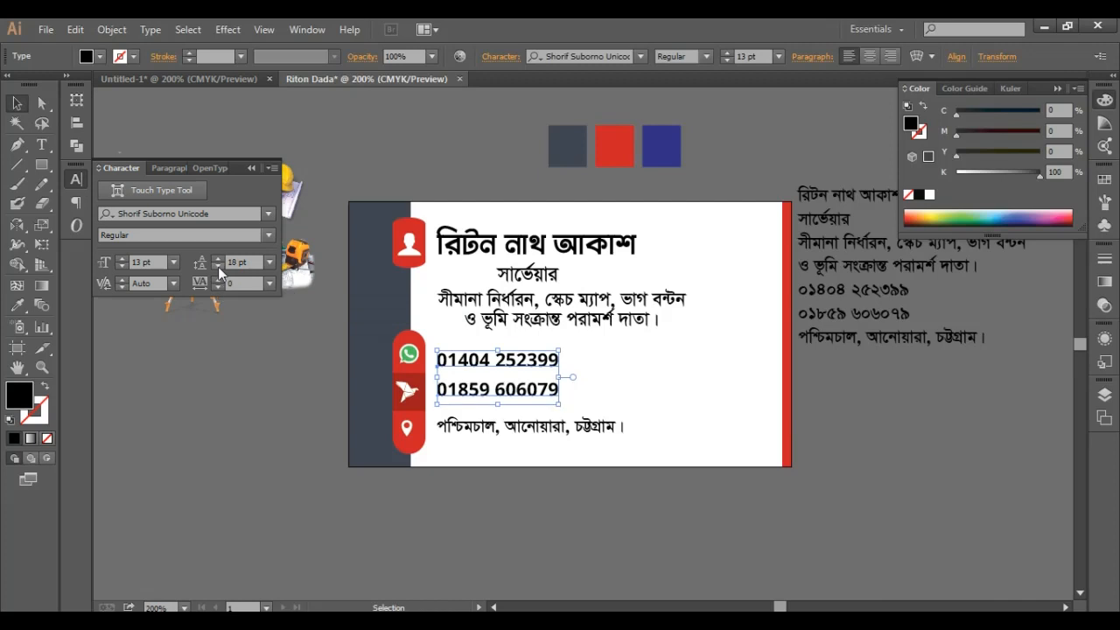
{"action": "left_click", "coordinate": [218, 267]}
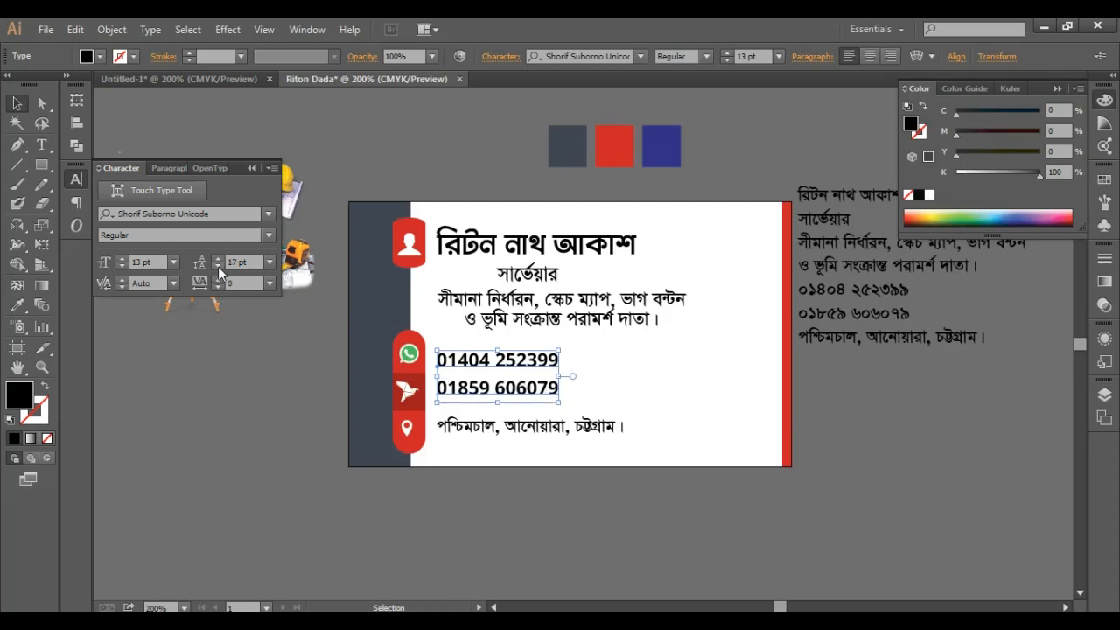
{"action": "left_click", "coordinate": [928, 496]}
- Move the description lines down slightly, then select the name title
{"action": "left_click", "coordinate": [573, 304]}
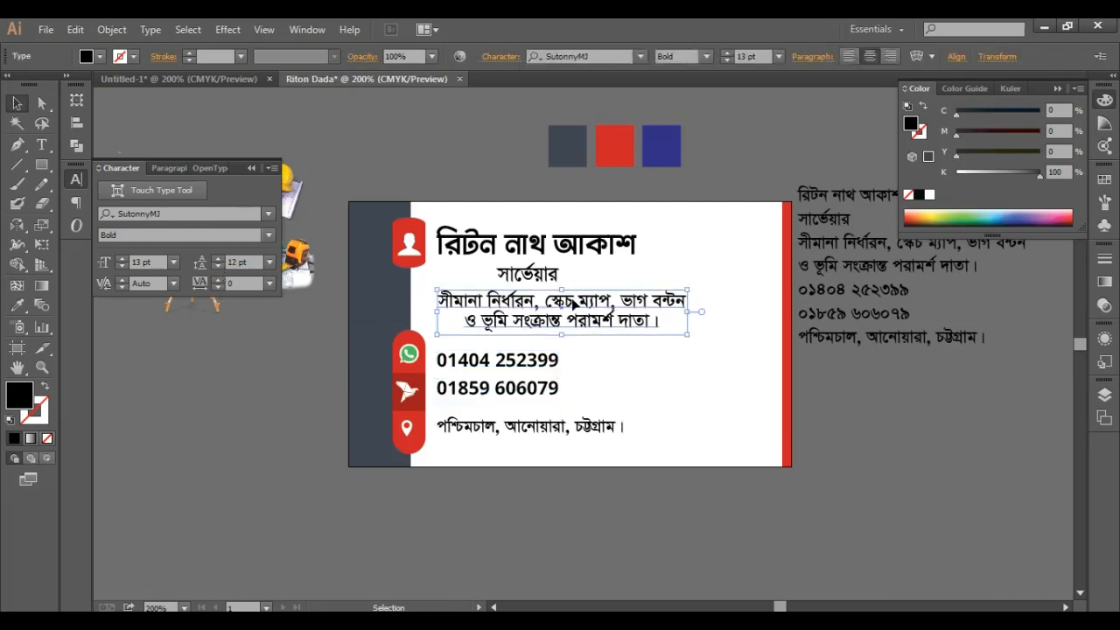
{"action": "left_click_drag", "start_coordinate": [573, 304], "coordinate": [574, 307]}
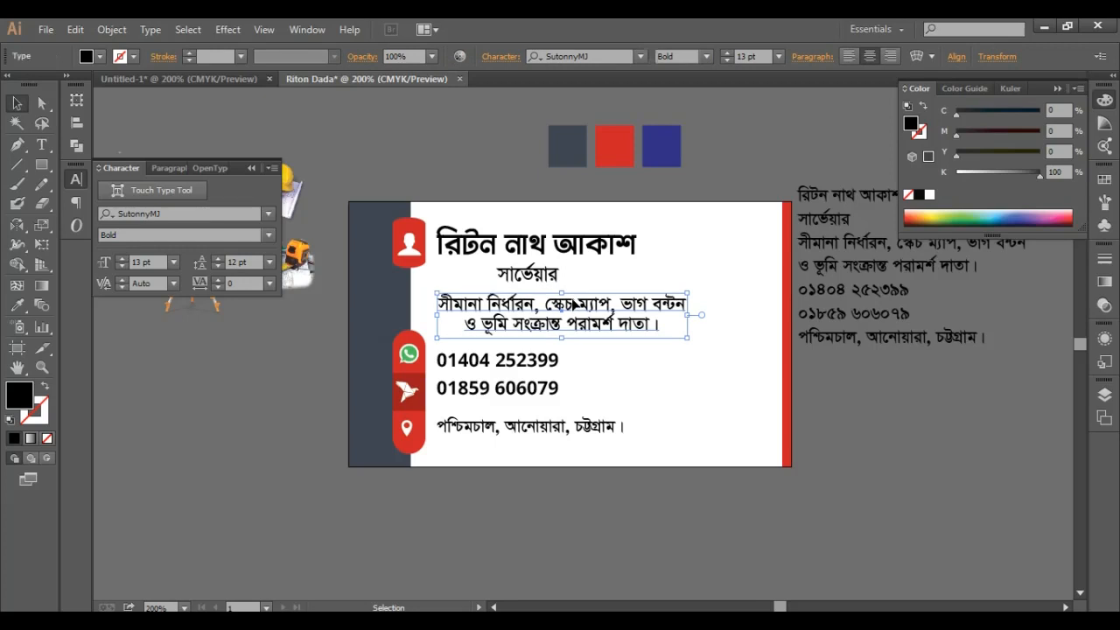
{"action": "left_click", "coordinate": [715, 118]}
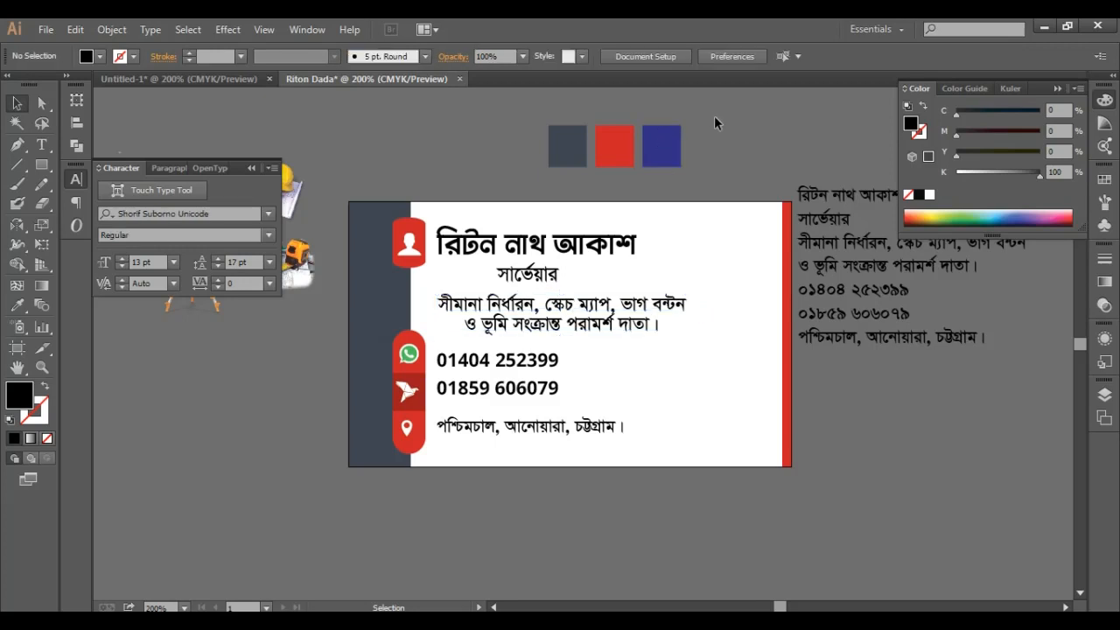
{"action": "left_click", "coordinate": [546, 285]}
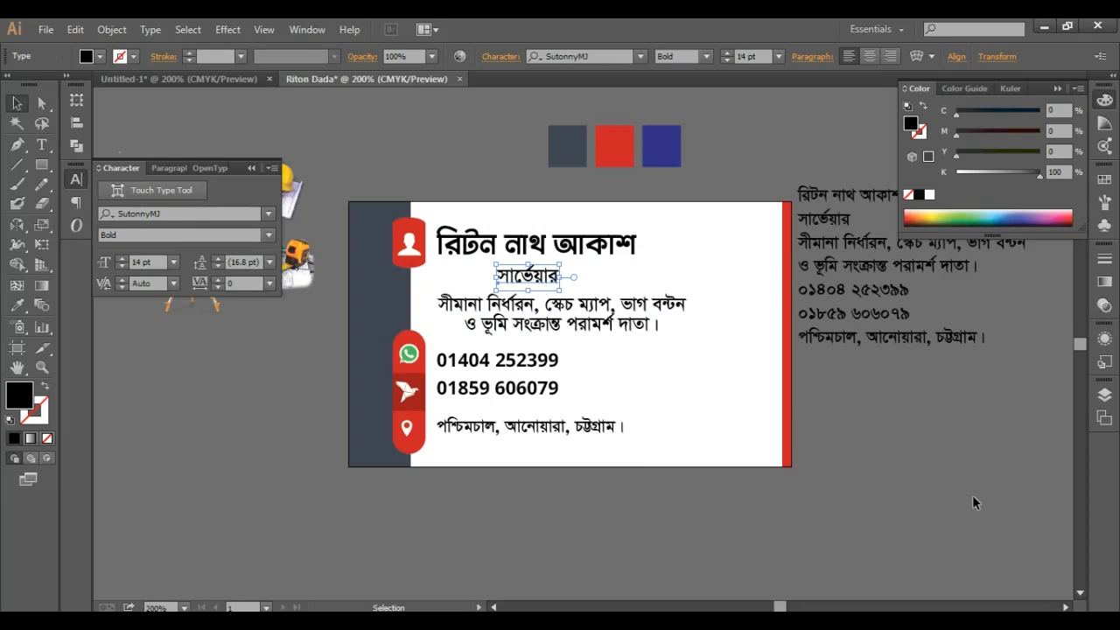
{"action": "left_click", "coordinate": [938, 483]}
{"action": "scroll", "coordinate": [735, 400], "scroll_direction": "up", "scroll_amount": 1}
{"action": "left_click", "coordinate": [621, 285]}
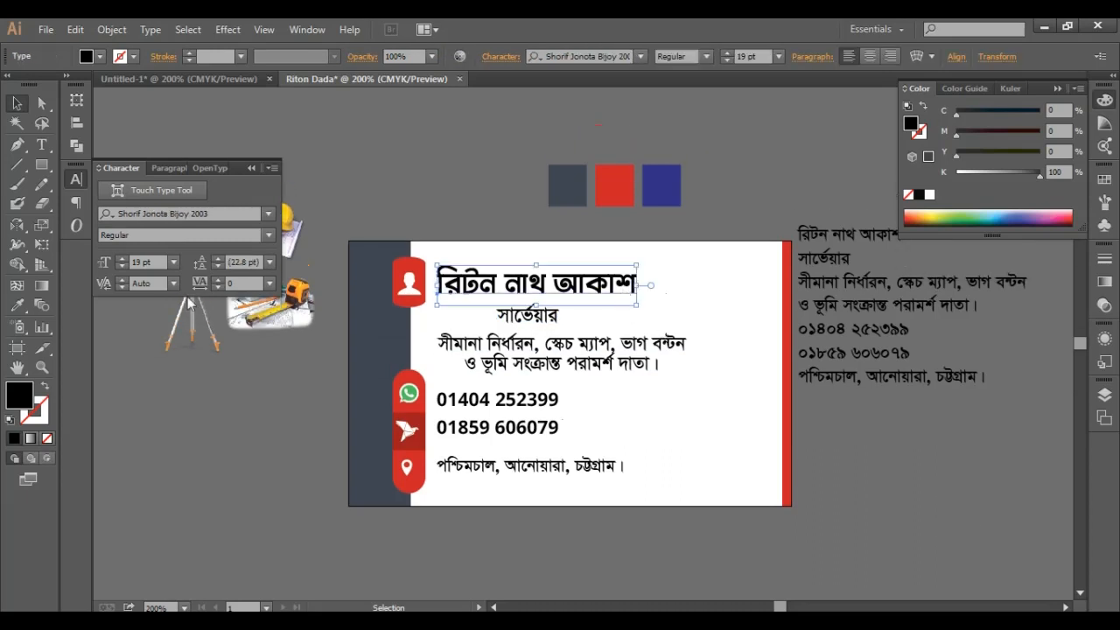
- Colour the name title blue and the সার্ভেয়ার subtitle red from the swatches
{"action": "left_click", "coordinate": [17, 306]}
{"action": "left_click", "coordinate": [660, 188]}
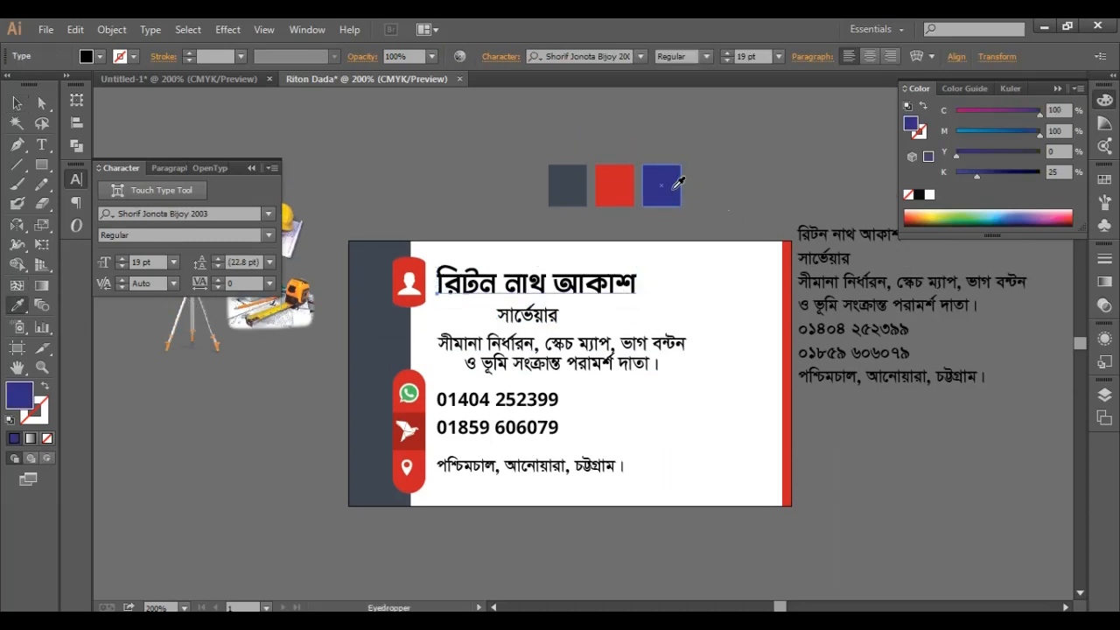
{"action": "left_click", "coordinate": [16, 104]}
{"action": "left_click", "coordinate": [493, 189]}
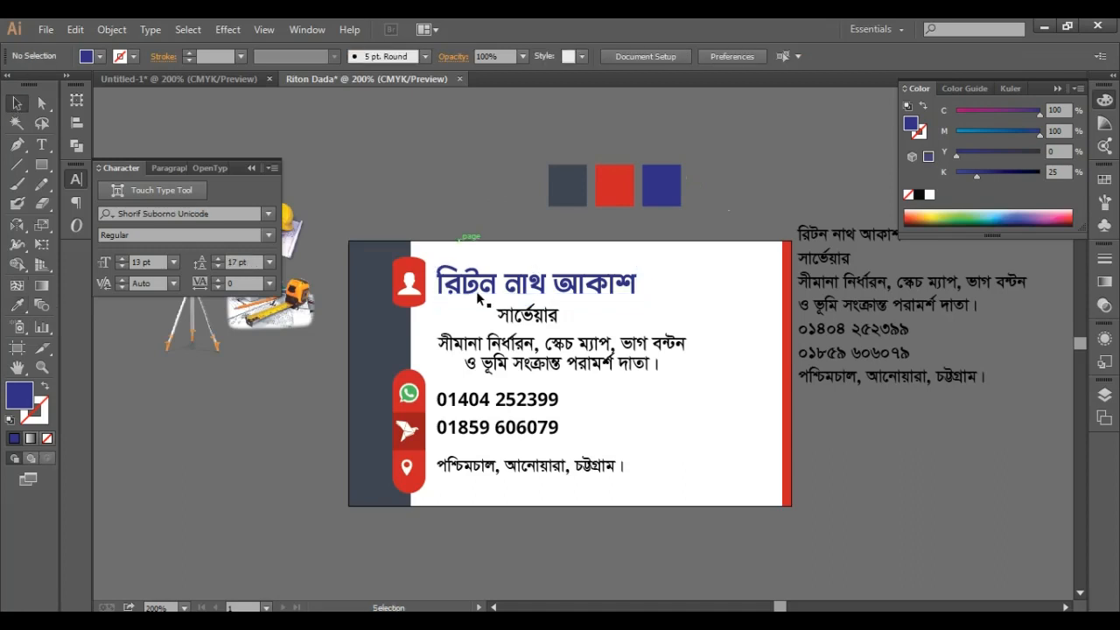
{"action": "left_click", "coordinate": [529, 313]}
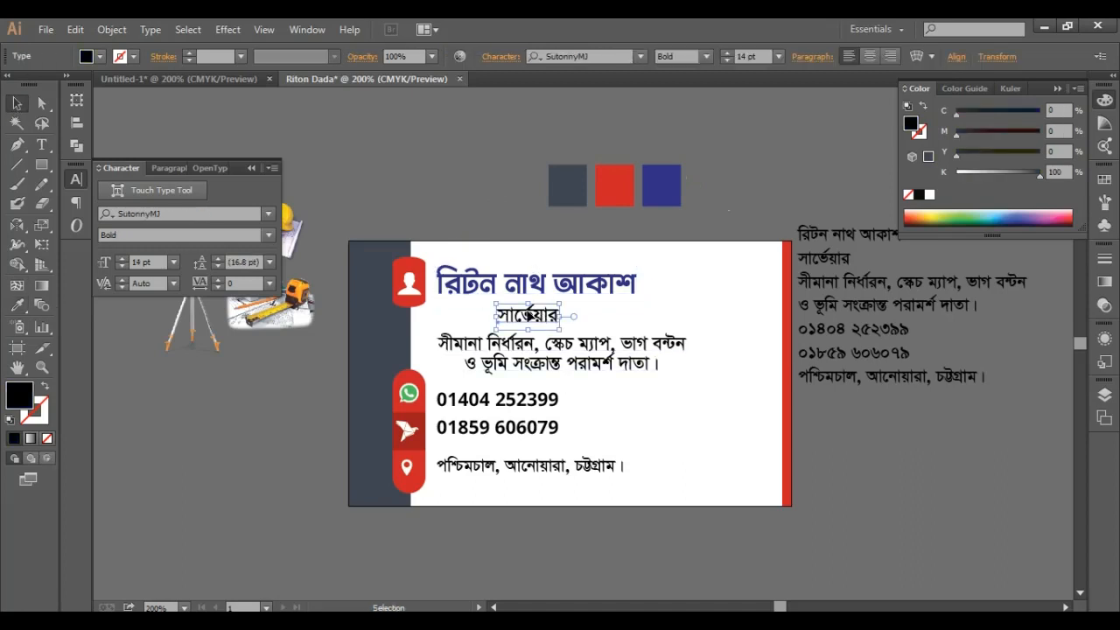
{"action": "left_click", "coordinate": [17, 306]}
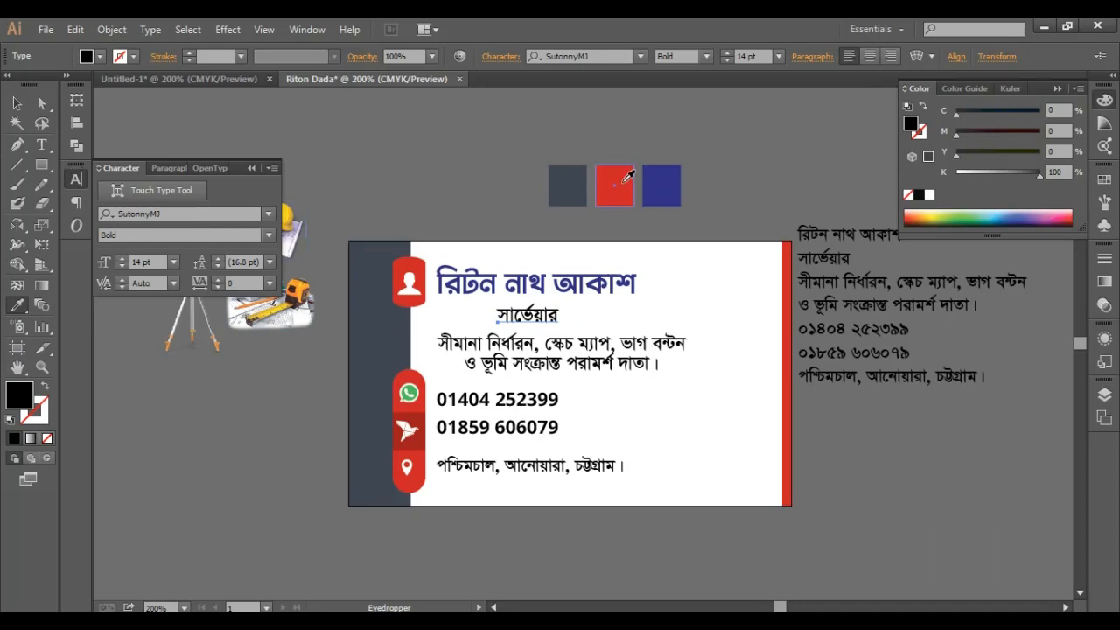
{"action": "left_click", "coordinate": [623, 182]}
{"action": "left_click", "coordinate": [17, 105]}
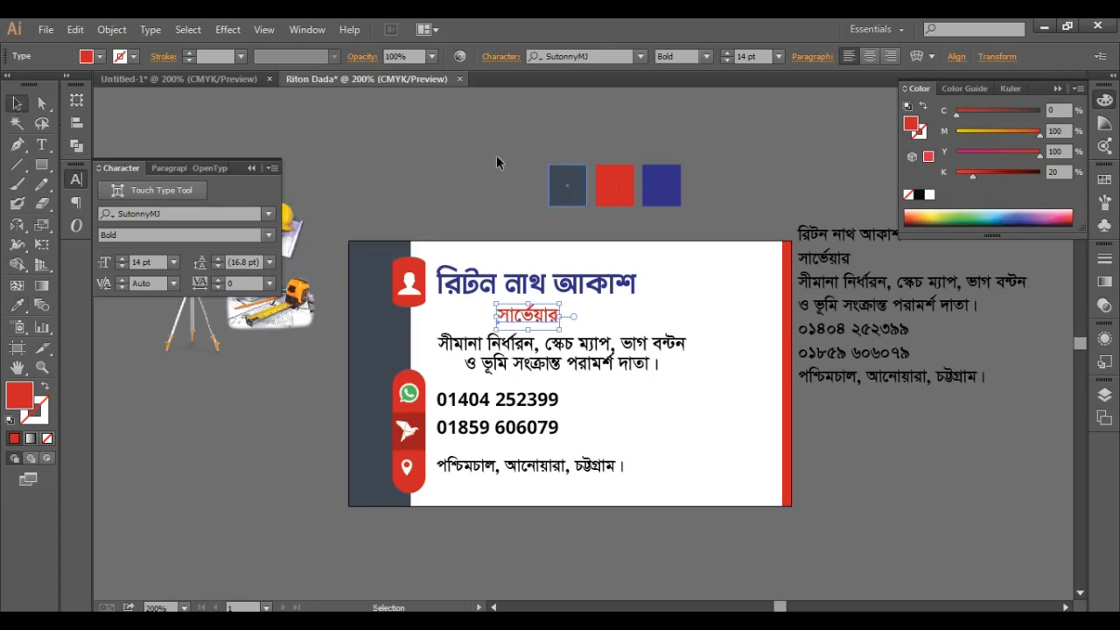
{"action": "left_click", "coordinate": [496, 162]}
- Colour the description text blue, after trying red and slate grey
{"action": "left_click", "coordinate": [613, 349]}
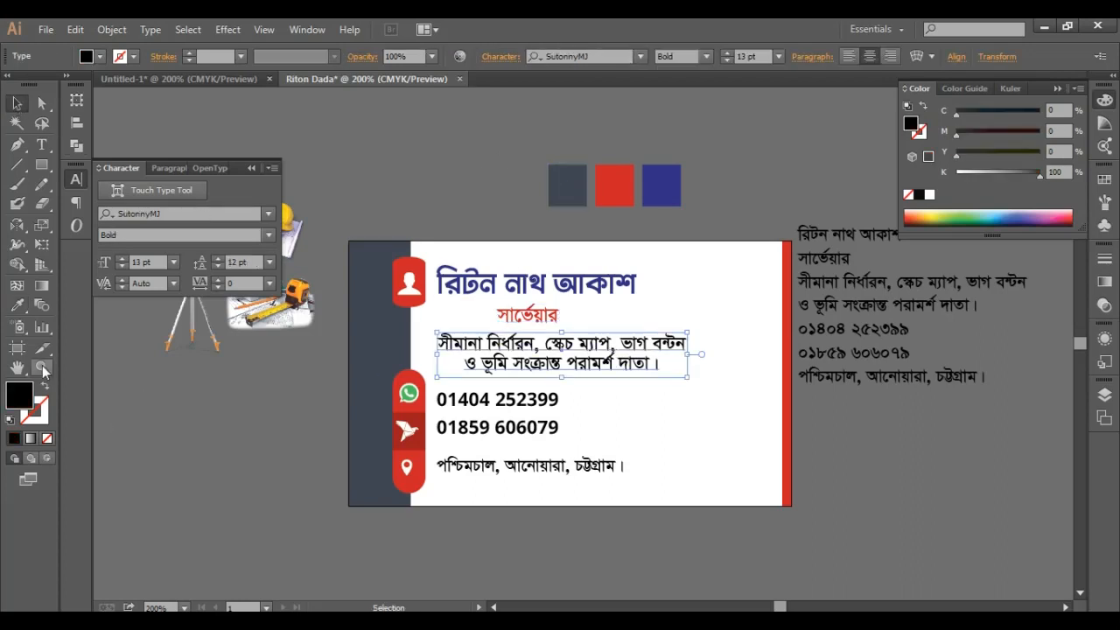
{"action": "left_click", "coordinate": [17, 305]}
{"action": "left_click", "coordinate": [618, 196]}
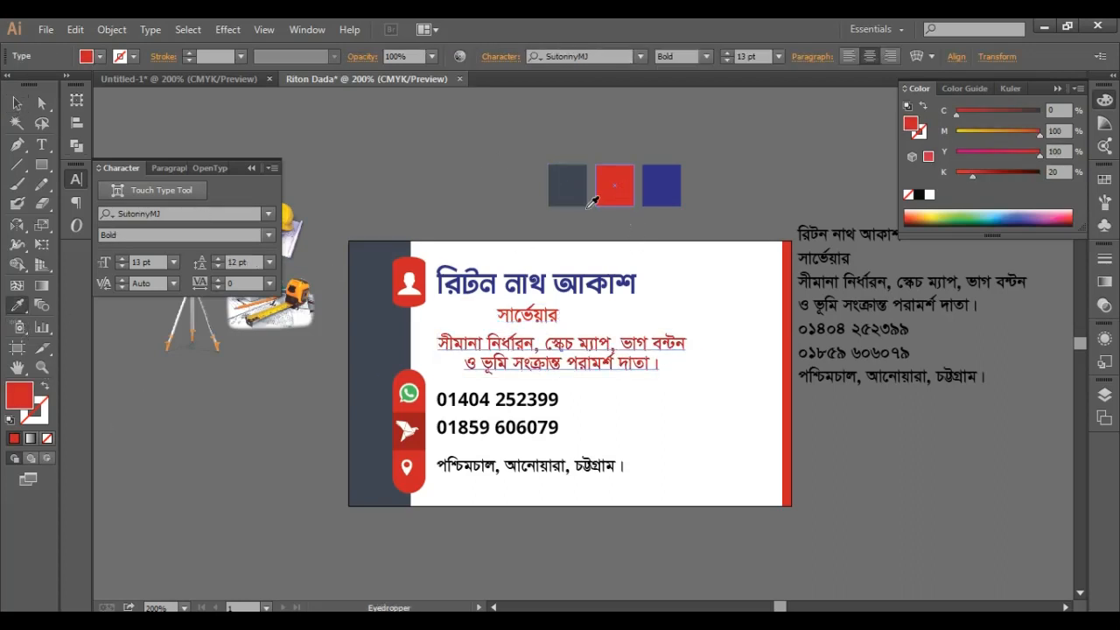
{"action": "left_click", "coordinate": [568, 184]}
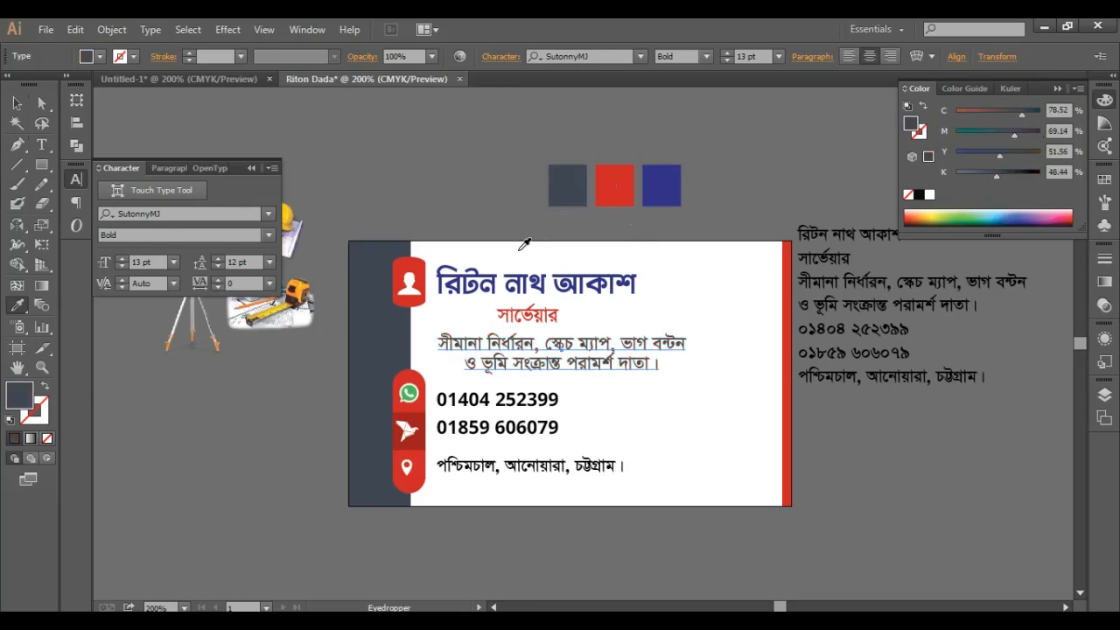
{"action": "left_click", "coordinate": [18, 103]}
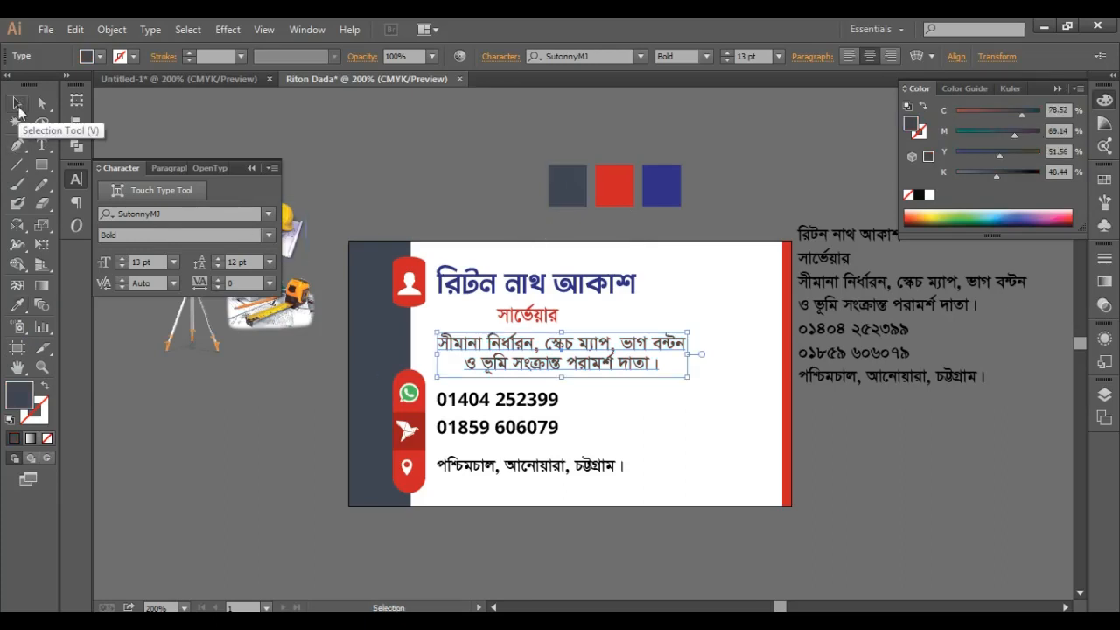
{"action": "left_click", "coordinate": [17, 305]}
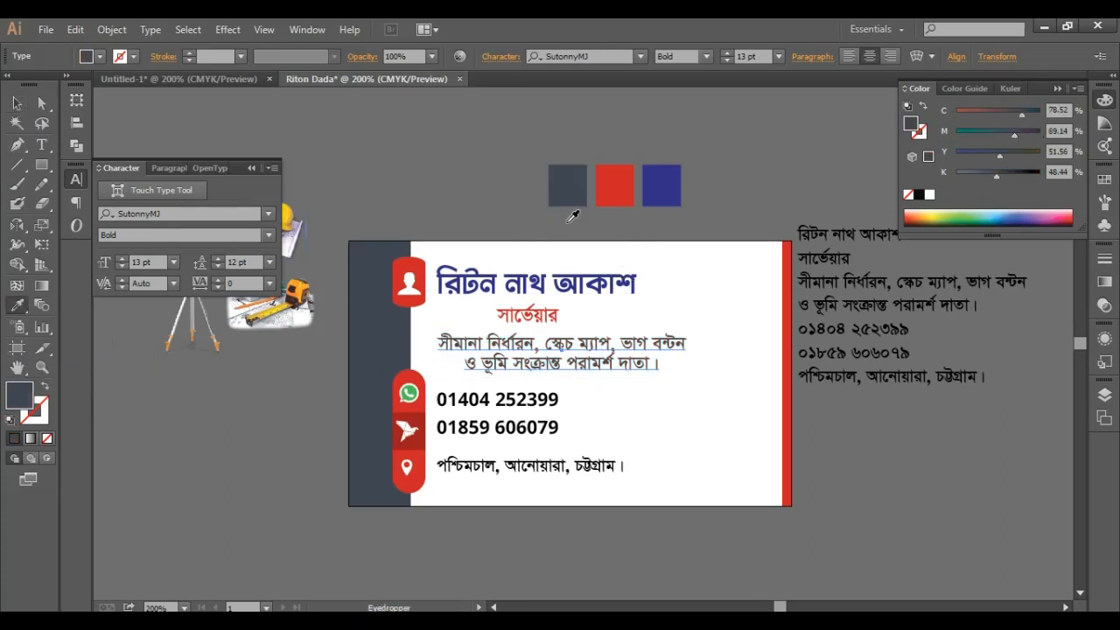
{"action": "left_click", "coordinate": [674, 181]}
{"action": "left_click", "coordinate": [17, 103]}
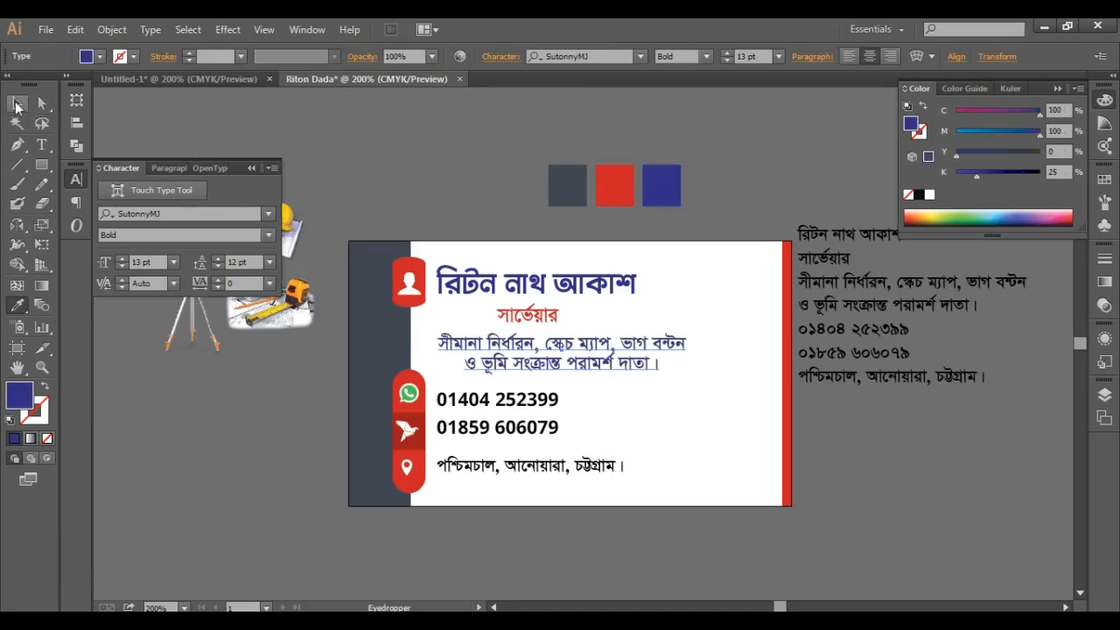
{"action": "left_click", "coordinate": [420, 138]}
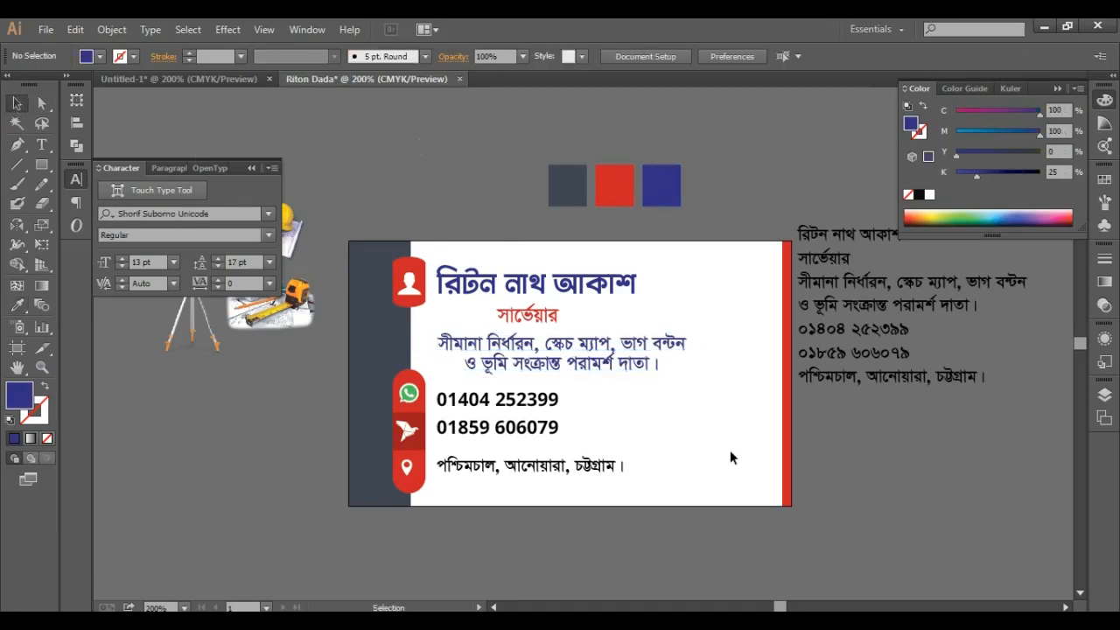
- Move the Bengali reference text block further right, clear of the card
{"action": "left_click", "coordinate": [505, 417]}
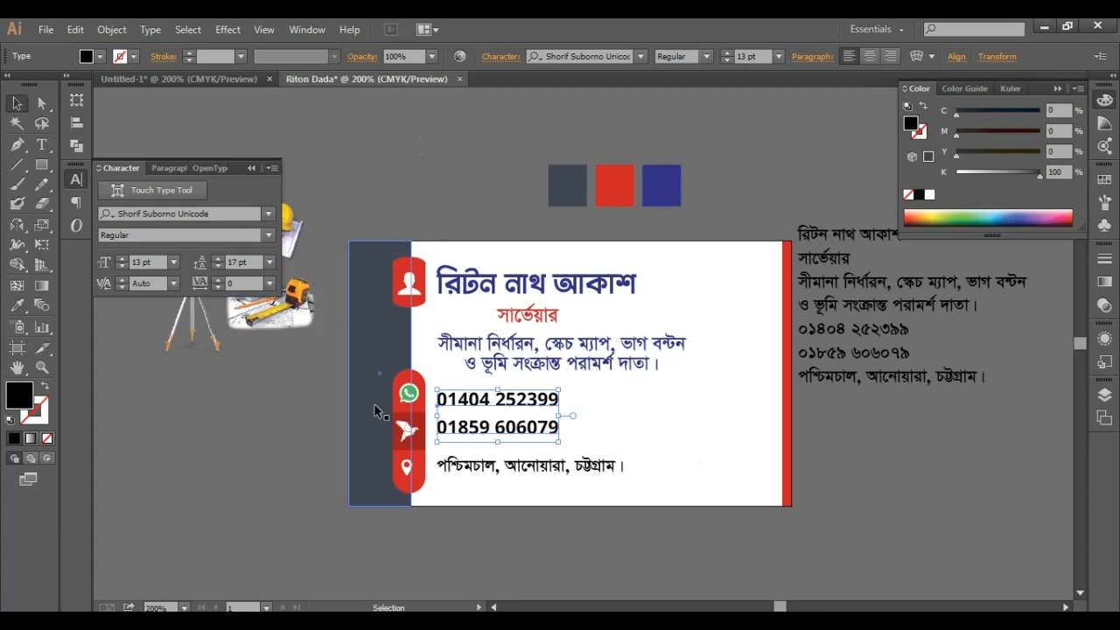
{"action": "left_click", "coordinate": [608, 516]}
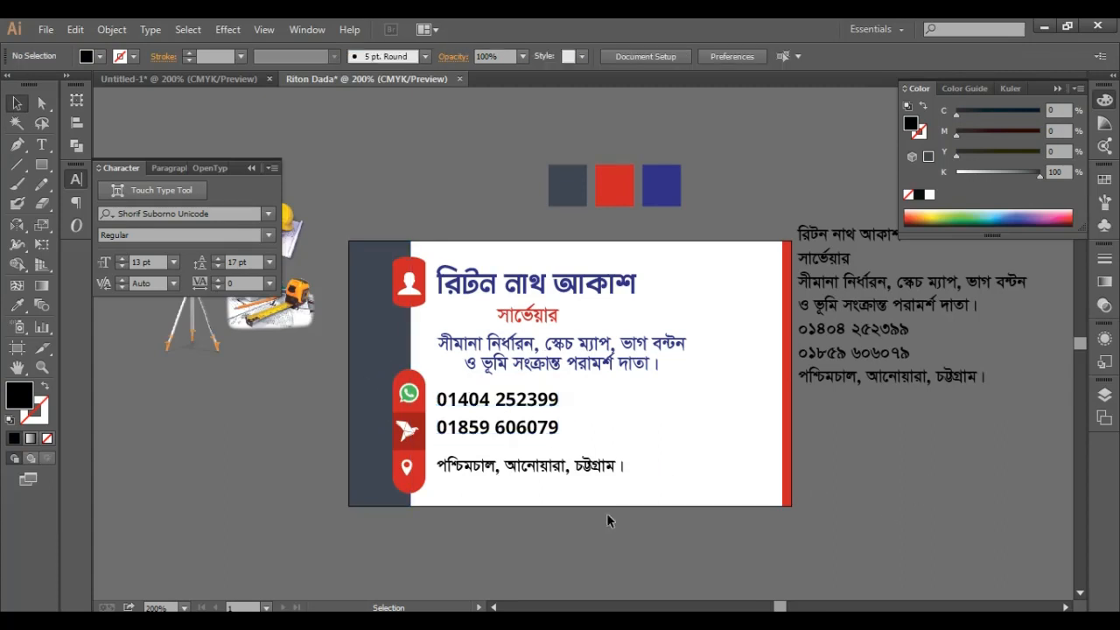
{"action": "left_click", "coordinate": [555, 481]}
{"action": "left_click", "coordinate": [958, 494]}
{"action": "scroll", "coordinate": [923, 512], "scroll_direction": "up", "scroll_amount": 1}
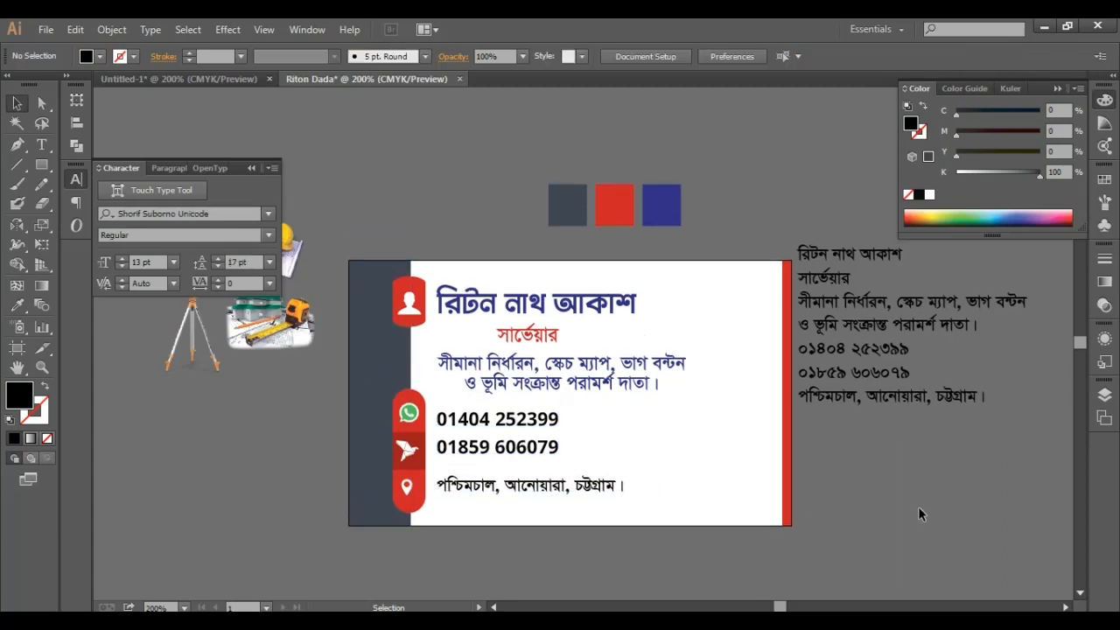
{"action": "scroll", "coordinate": [918, 506], "scroll_direction": "up", "scroll_amount": 2}
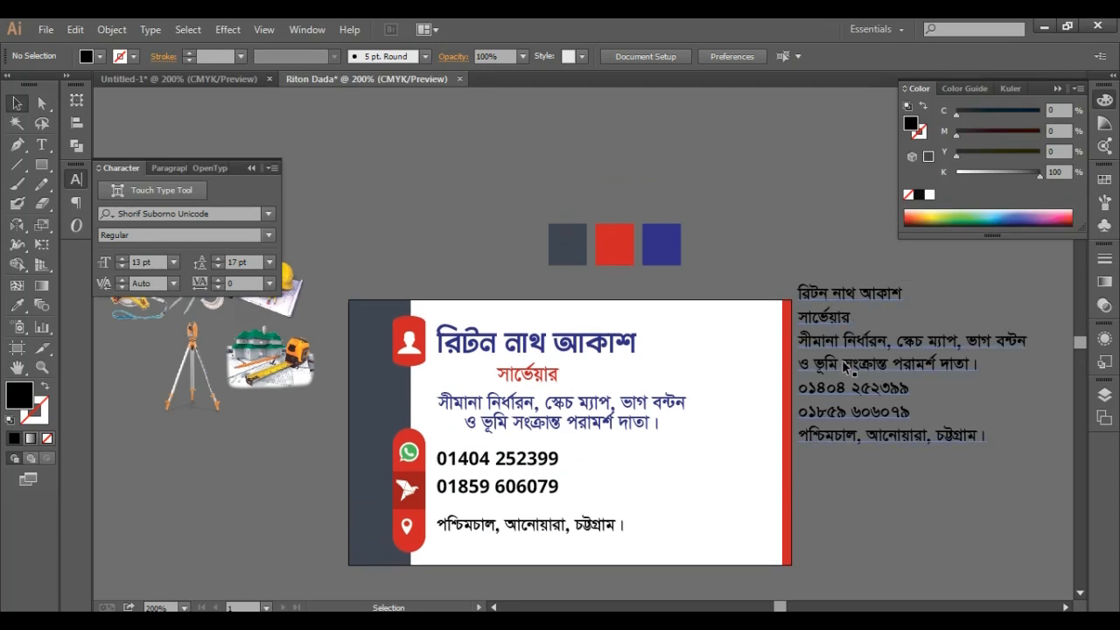
{"action": "left_click_drag", "start_coordinate": [849, 347], "coordinate": [920, 335]}
{"action": "left_click", "coordinate": [880, 500]}
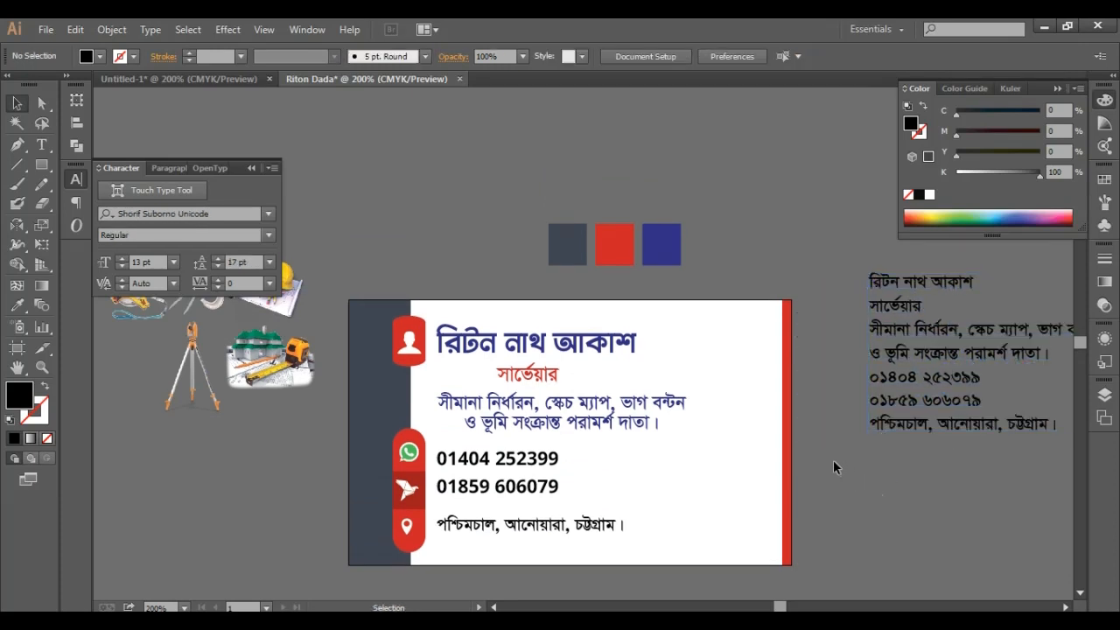
- Make a shortened lower piece of the red edge strip and colour it blue
{"action": "left_click", "coordinate": [788, 391]}
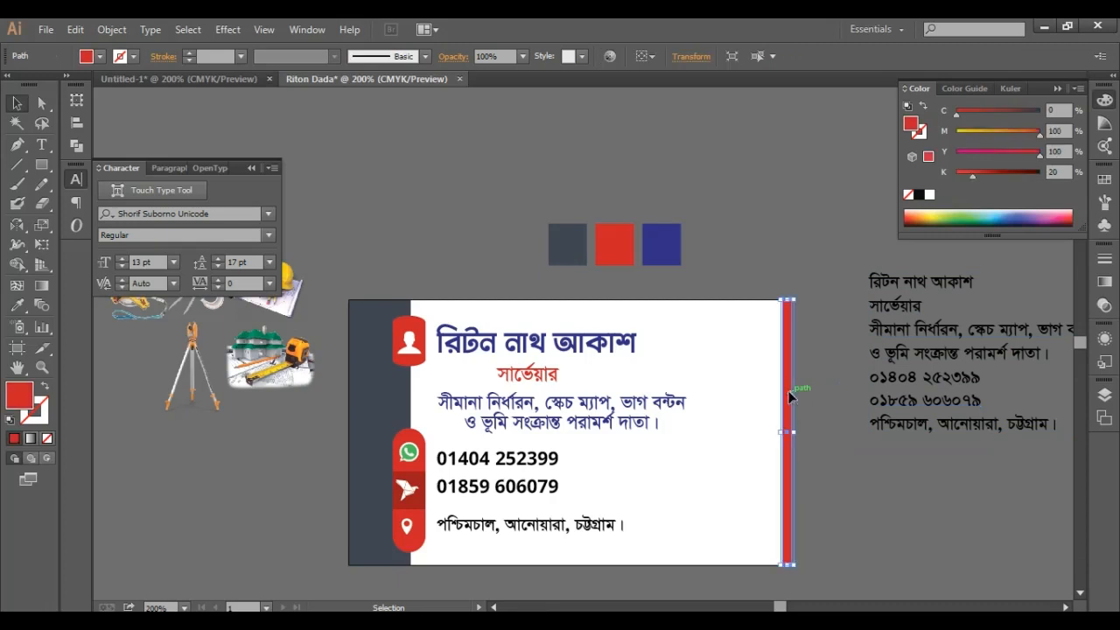
{"action": "key", "text": "a"}
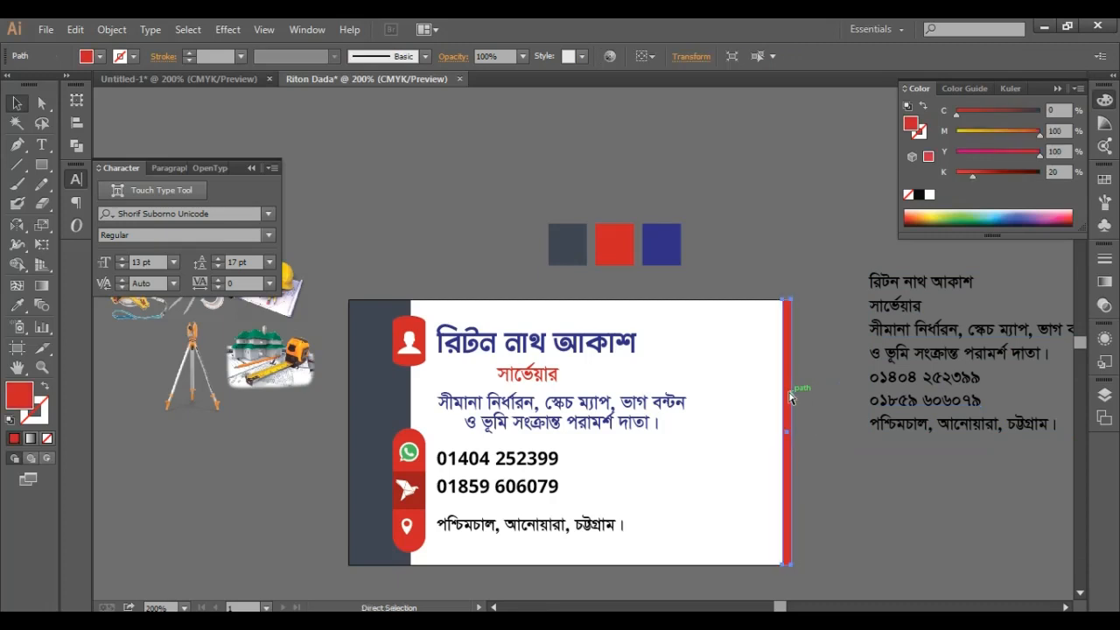
{"action": "key", "text": "v"}
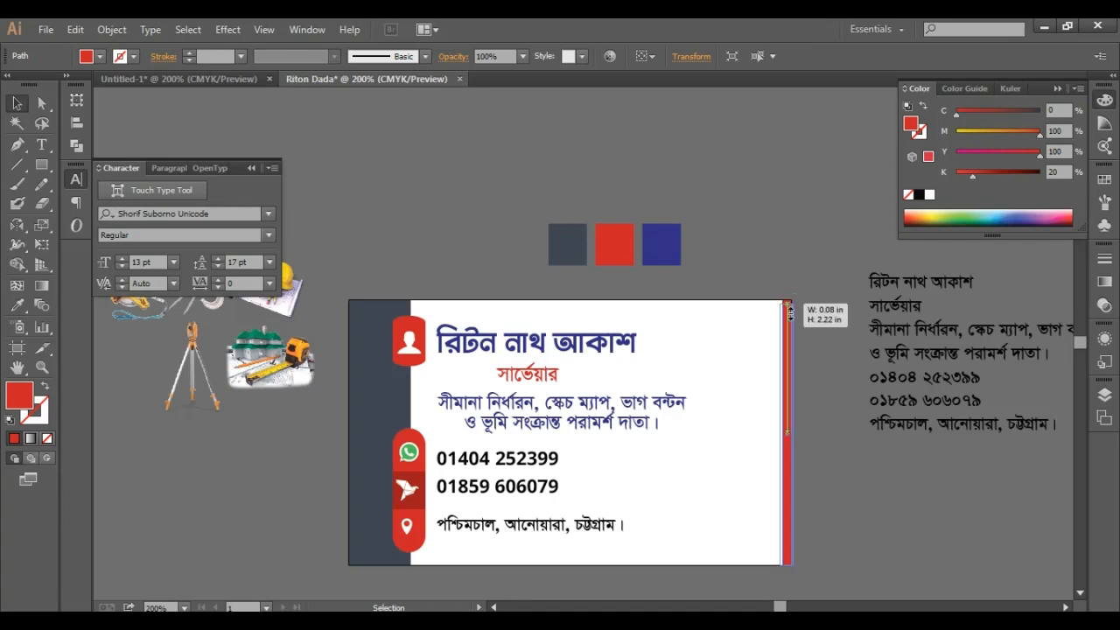
{"action": "left_click_drag", "start_coordinate": [790, 302], "coordinate": [795, 473]}
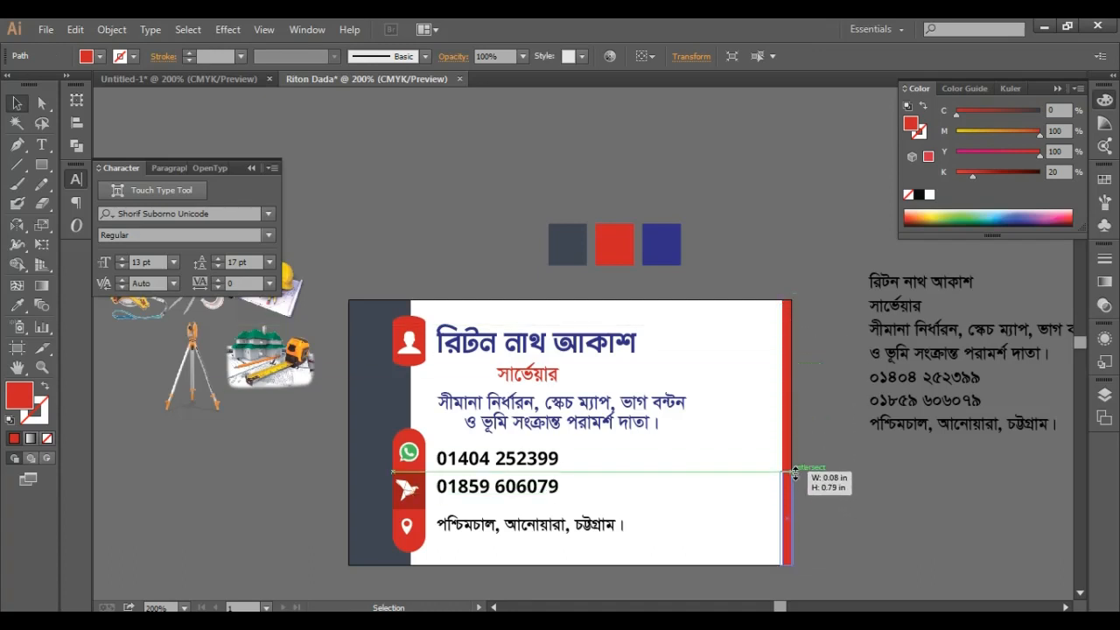
{"action": "left_click_drag", "start_coordinate": [795, 473], "coordinate": [795, 473]}
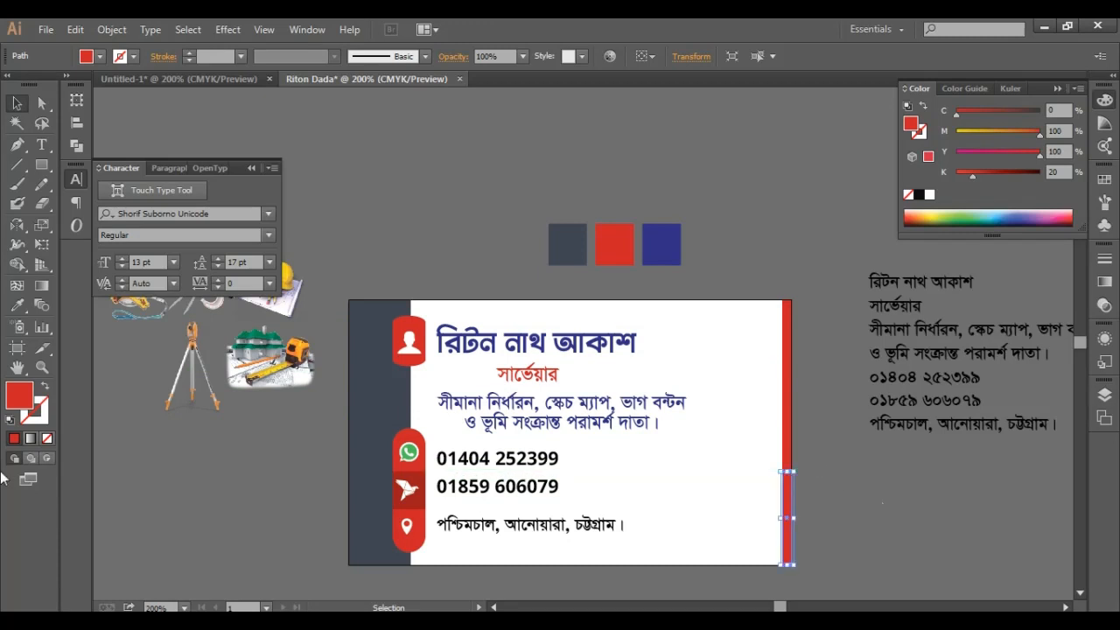
{"action": "left_click", "coordinate": [17, 305]}
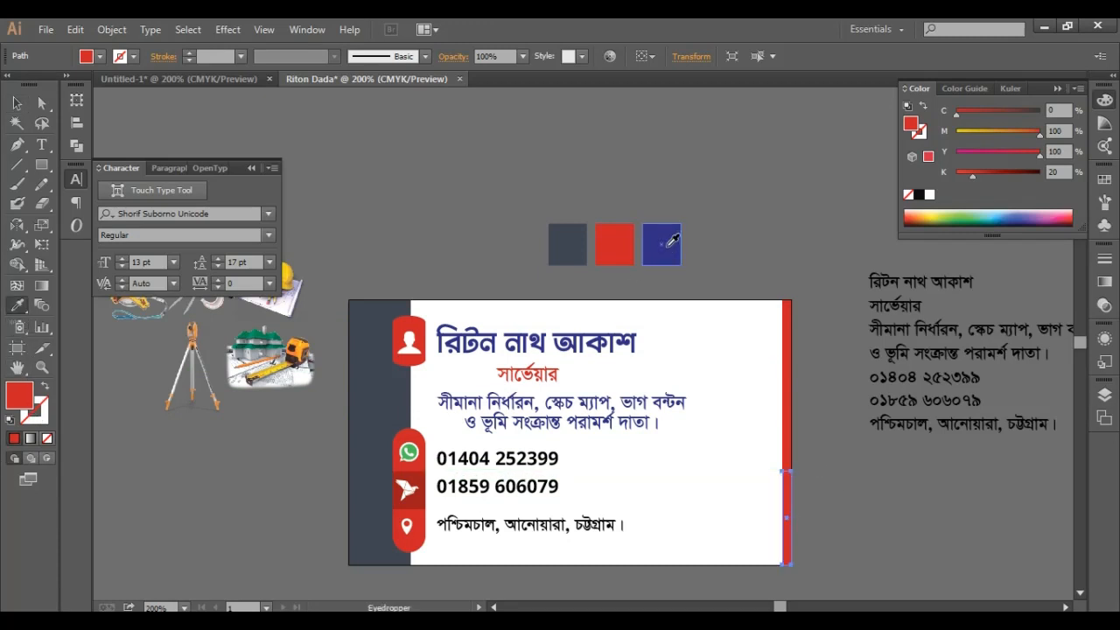
{"action": "left_click", "coordinate": [668, 248]}
{"action": "left_click", "coordinate": [16, 103]}
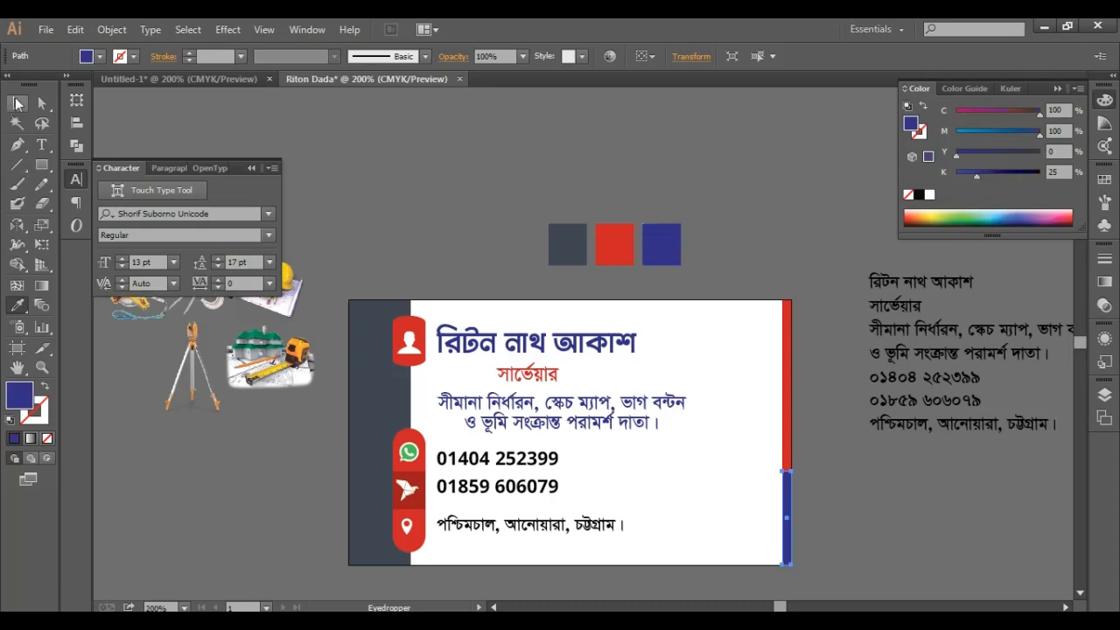
{"action": "left_click", "coordinate": [560, 121]}
- Add a middle piece of the edge strip coloured slate grey
{"action": "left_click", "coordinate": [787, 382]}
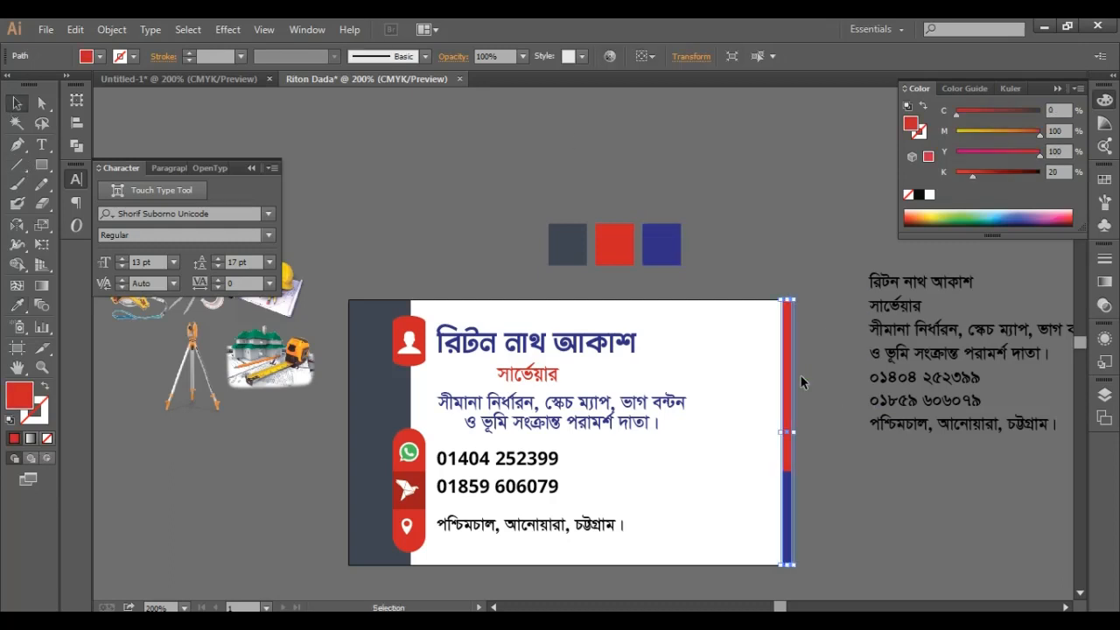
{"action": "key", "text": "a"}
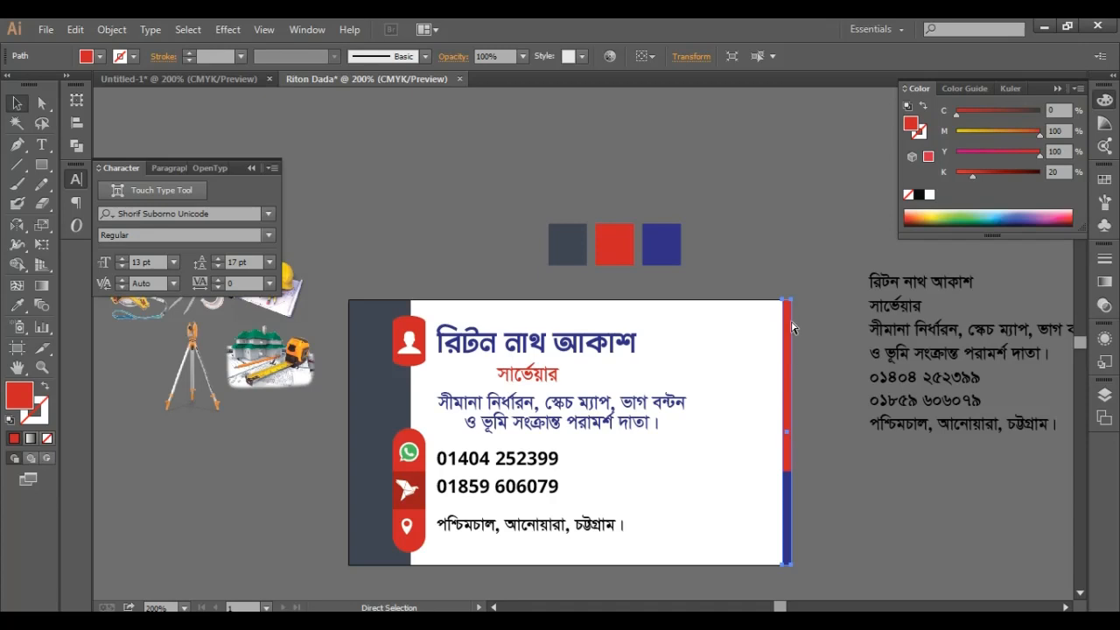
{"action": "key", "text": "v"}
{"action": "left_click_drag", "start_coordinate": [790, 302], "coordinate": [793, 395]}
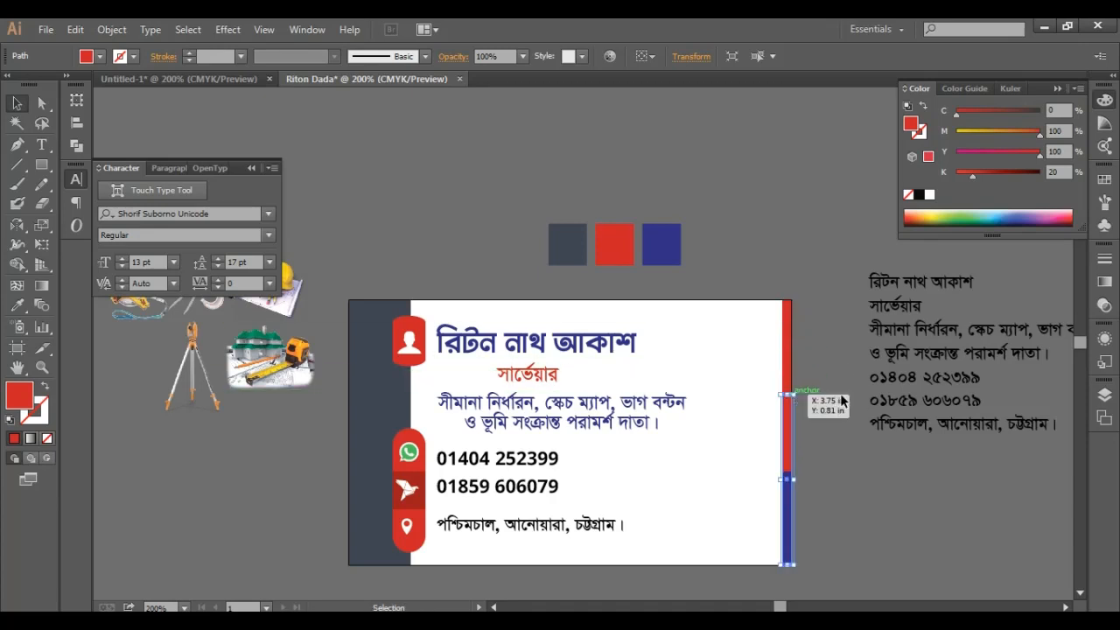
{"action": "left_click", "coordinate": [17, 305]}
{"action": "left_click", "coordinate": [567, 244]}
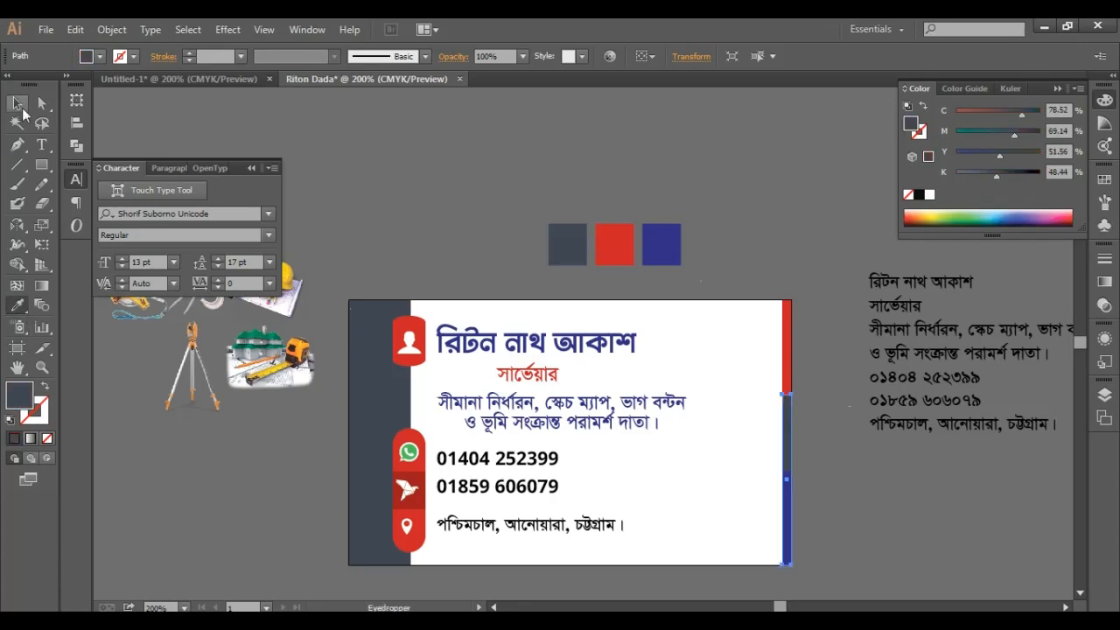
{"action": "left_click", "coordinate": [17, 104]}
{"action": "left_click", "coordinate": [847, 487]}
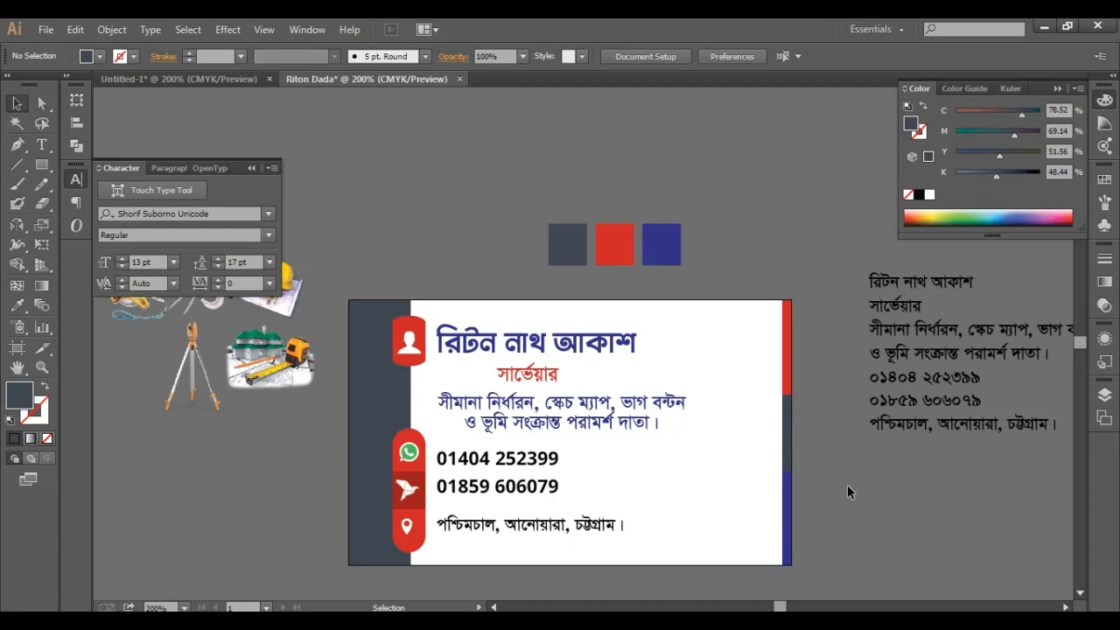
{"action": "scroll", "coordinate": [795, 424], "scroll_direction": "up", "scroll_amount": 1}
- Move the helmet, caliper and tripod images onto the card's right side
{"action": "left_click_drag", "start_coordinate": [821, 305], "coordinate": [886, 245]}
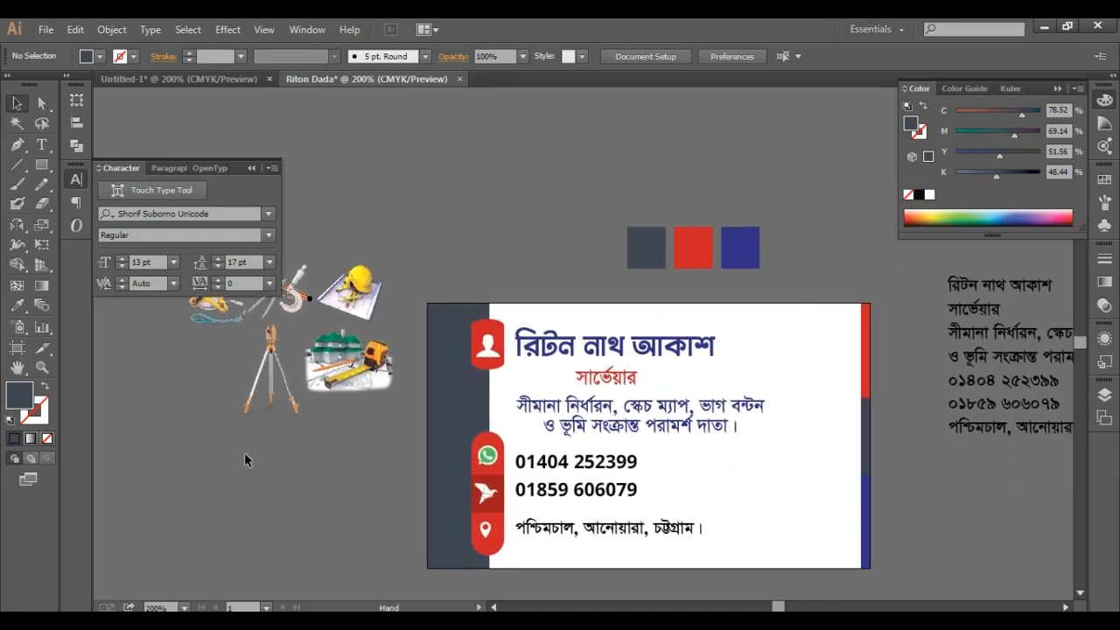
{"action": "left_click", "coordinate": [371, 300]}
{"action": "left_click", "coordinate": [304, 310], "text": "shift"}
{"action": "left_click_drag", "start_coordinate": [355, 301], "coordinate": [828, 376]}
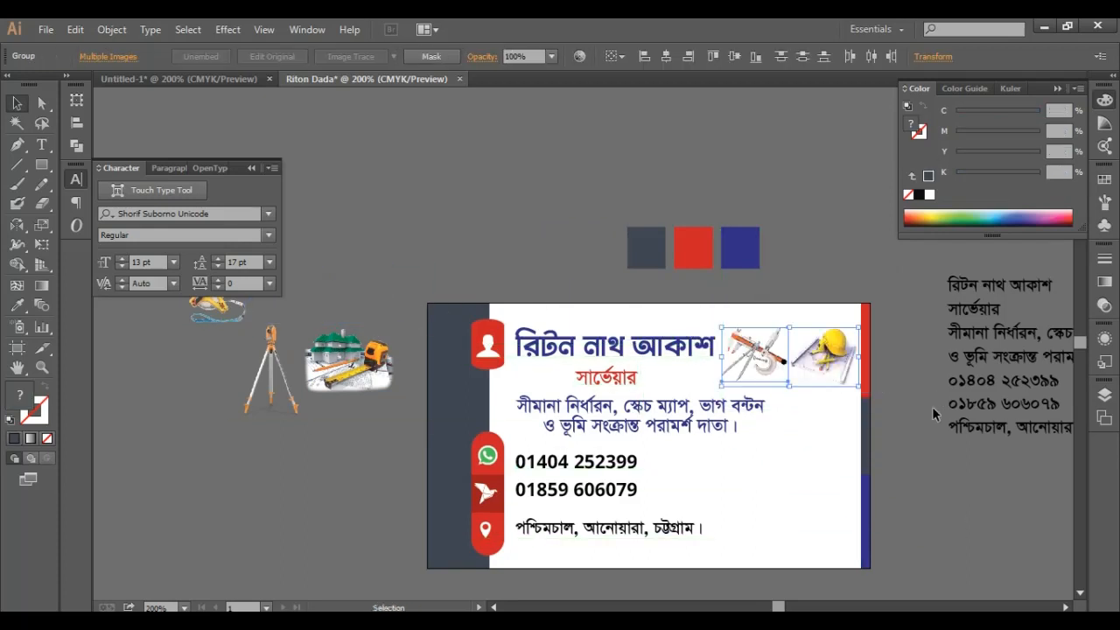
{"action": "left_click", "coordinate": [931, 426]}
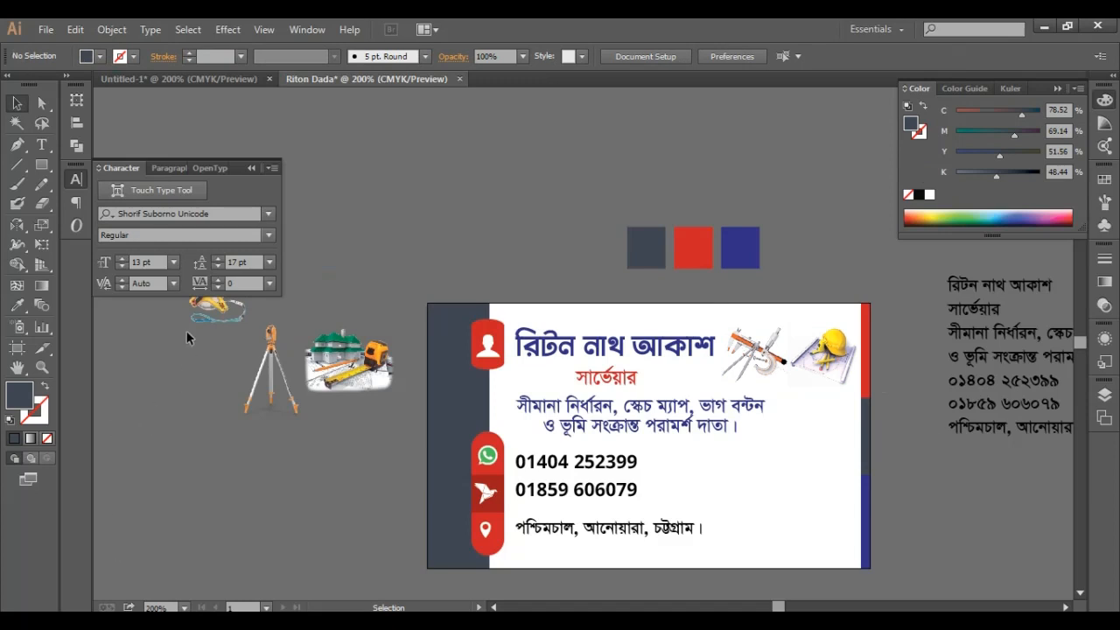
{"action": "left_click_drag", "start_coordinate": [280, 365], "coordinate": [829, 429]}
{"action": "left_click", "coordinate": [999, 513]}
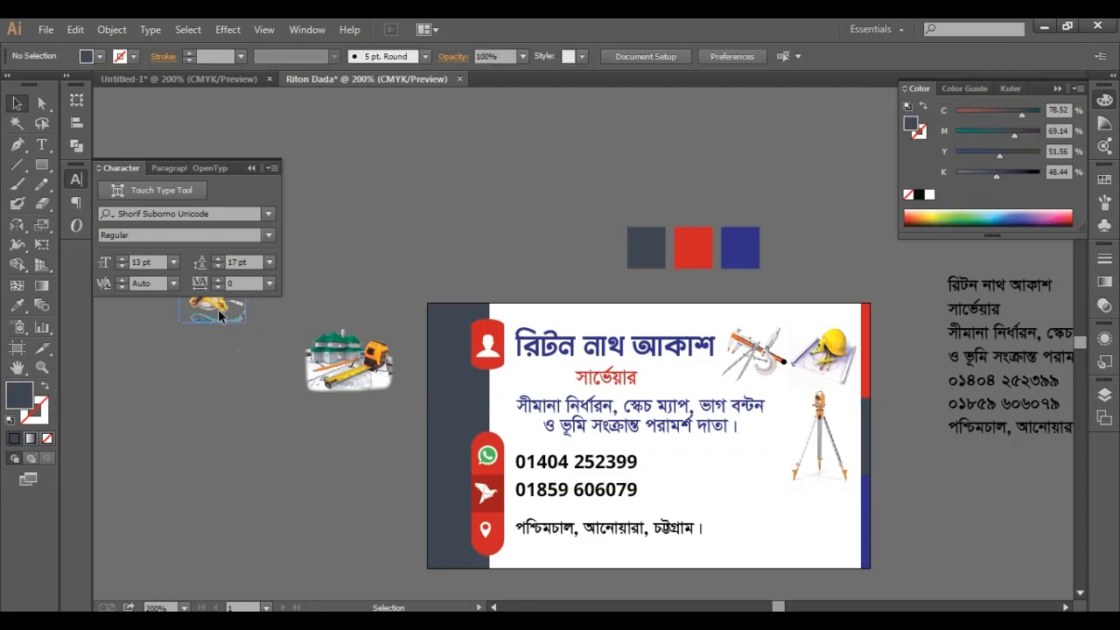
- Place the tape-measure and house images at the card's lower right, then close the pop-up browser
{"action": "left_click_drag", "start_coordinate": [184, 305], "coordinate": [755, 496]}
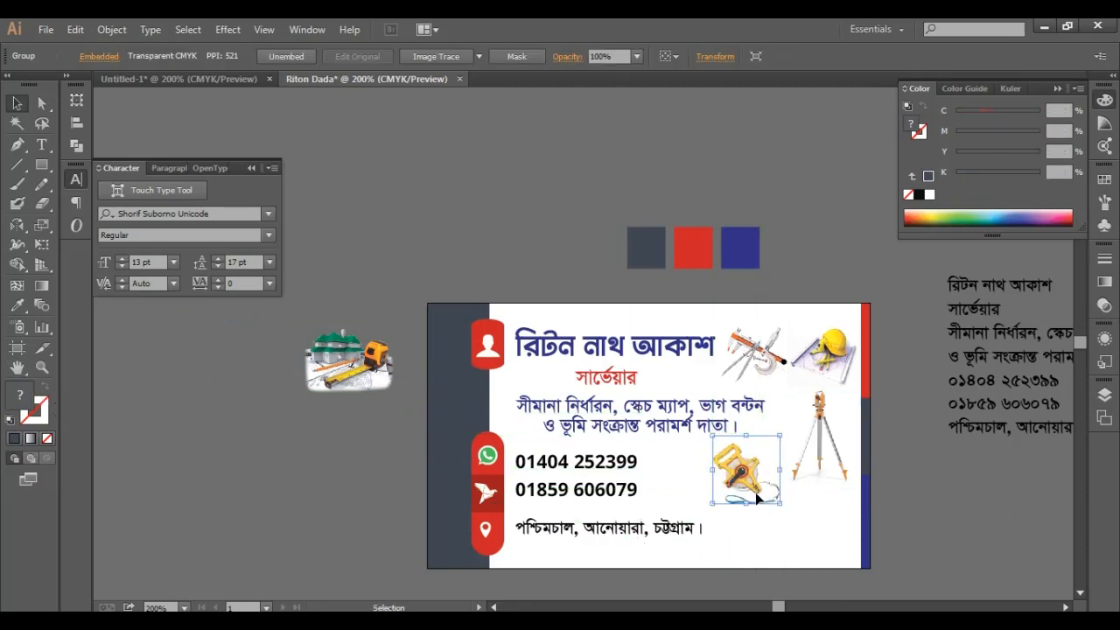
{"action": "left_click", "coordinate": [999, 499]}
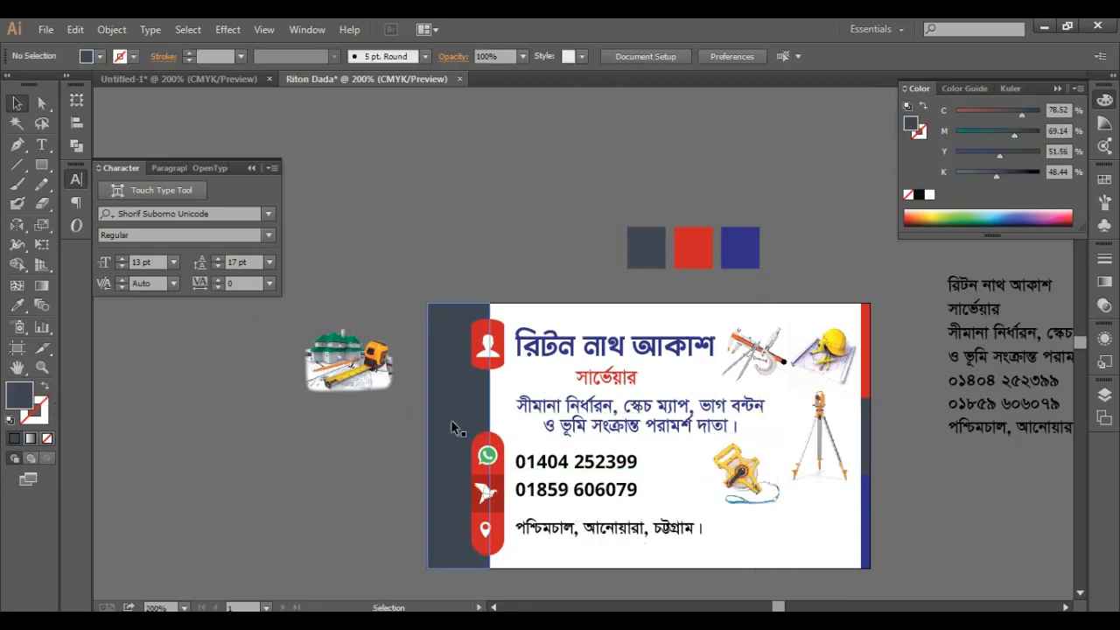
{"action": "left_click", "coordinate": [764, 491]}
{"action": "left_click_drag", "start_coordinate": [845, 451], "coordinate": [844, 457]}
{"action": "left_click", "coordinate": [983, 537]}
{"action": "left_click_drag", "start_coordinate": [351, 389], "coordinate": [808, 547]}
{"action": "left_click", "coordinate": [922, 561]}
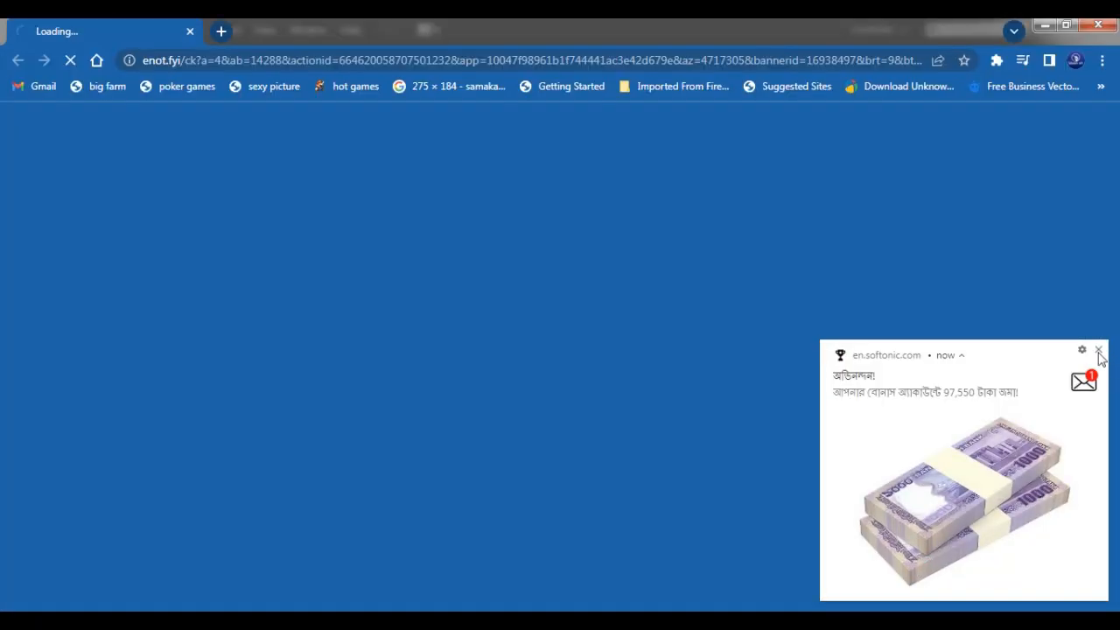
{"action": "left_click", "coordinate": [1099, 24]}
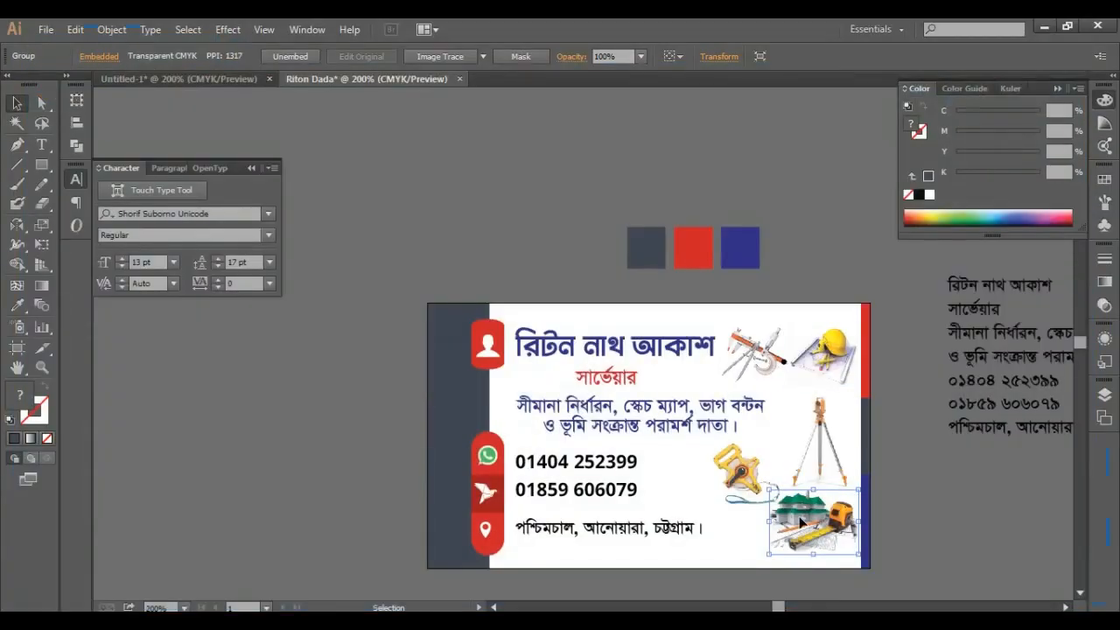
- Nudge the house-and-tape image down two arrow-key steps
{"action": "key", "text": "Down"}
{"action": "key", "text": "Down"}
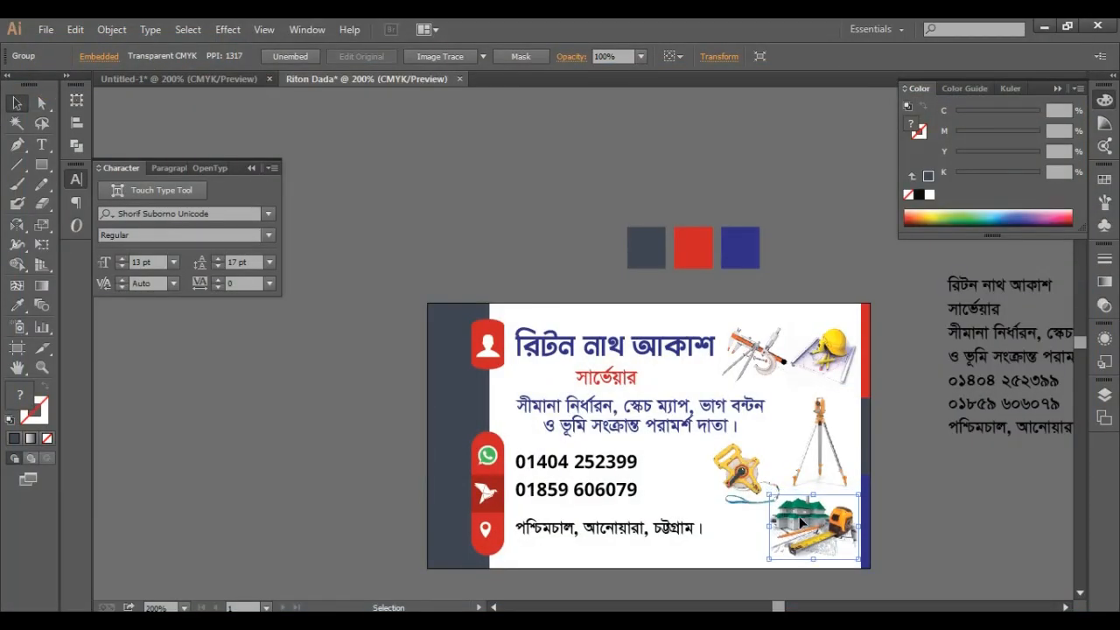
{"action": "key", "text": "Down"}
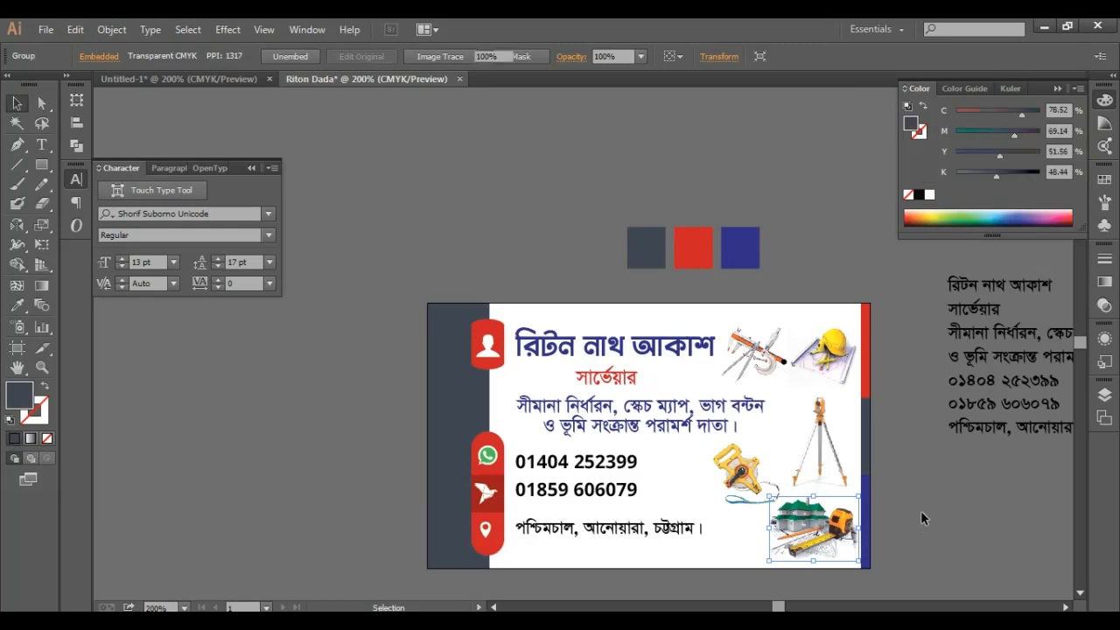
{"action": "left_click", "coordinate": [921, 510]}
{"action": "scroll", "coordinate": [921, 510], "scroll_direction": "down", "scroll_amount": 1}
{"action": "scroll", "coordinate": [921, 509], "scroll_direction": "up", "scroll_amount": 1}
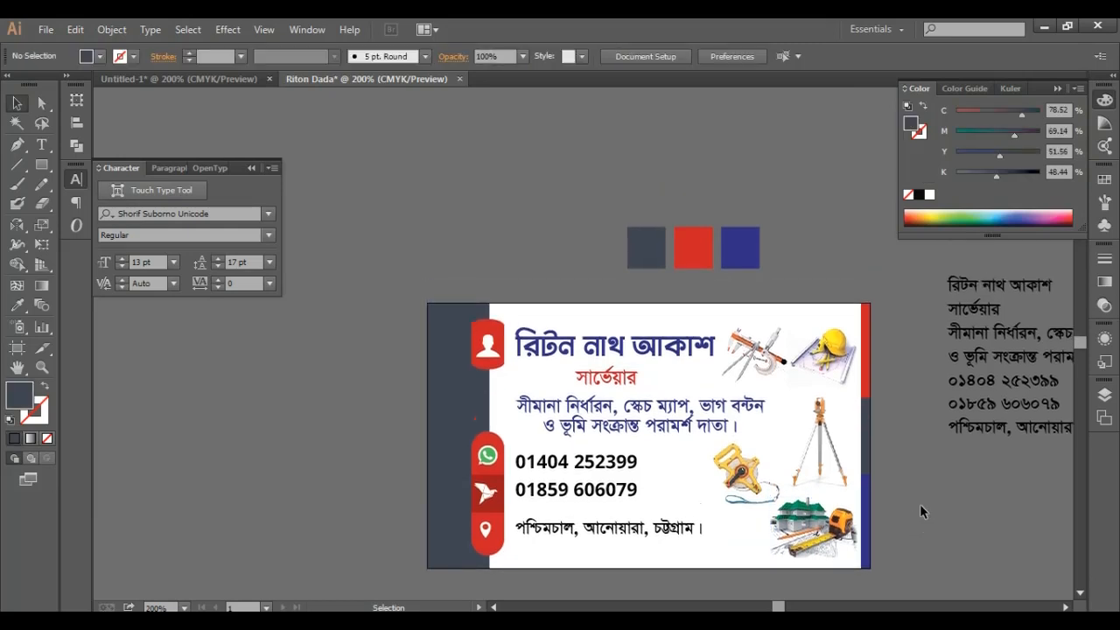
- Raise the tripod image slightly and shift the tape-measure image a little to the right
{"action": "left_click", "coordinate": [833, 448]}
{"action": "key", "text": "Up"}
{"action": "key", "text": "Up"}
{"action": "key", "text": "Up"}
{"action": "key", "text": "Up"}
{"action": "key", "text": "Up"}
{"action": "key", "text": "Up"}
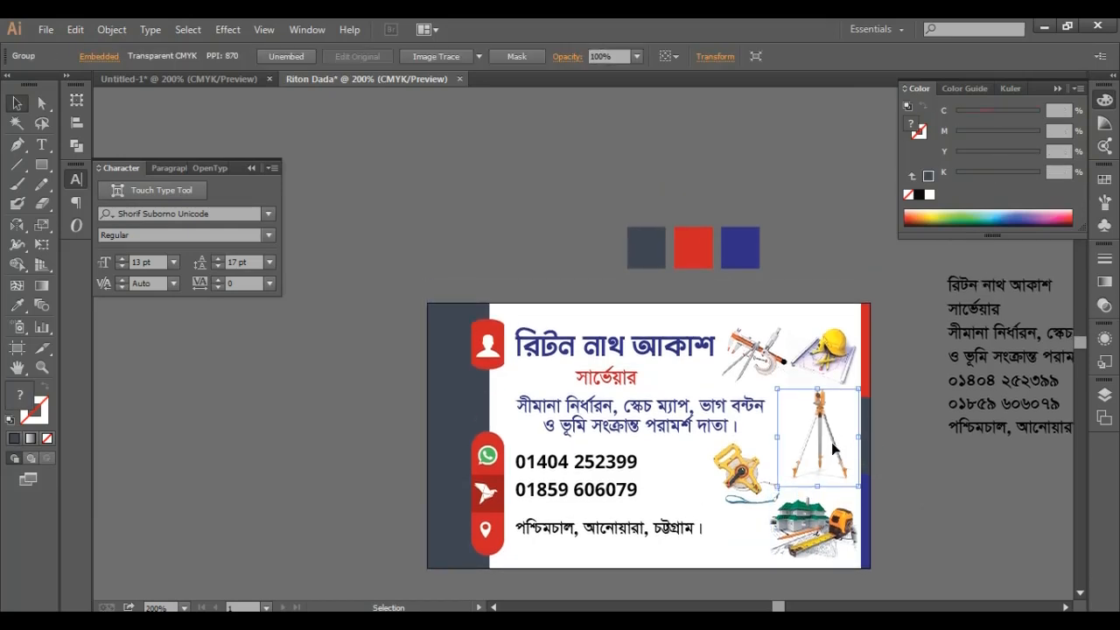
{"action": "left_click", "coordinate": [725, 479]}
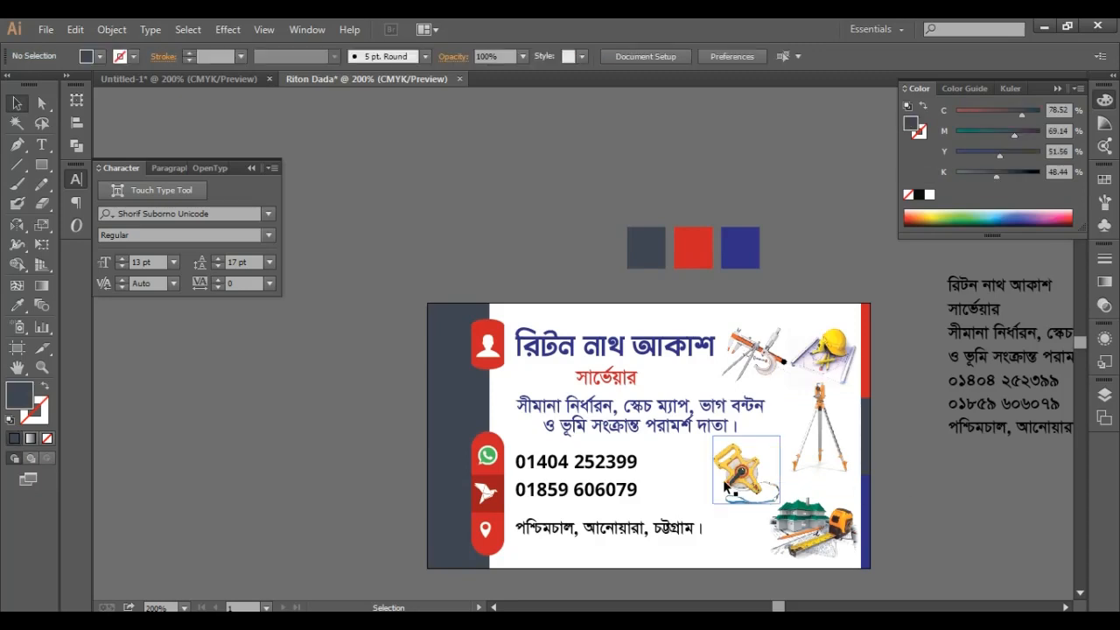
{"action": "left_click_drag", "start_coordinate": [725, 479], "coordinate": [755, 482]}
{"action": "left_click", "coordinate": [967, 491]}
- Nudge the house image slightly upward
{"action": "left_click", "coordinate": [814, 538]}
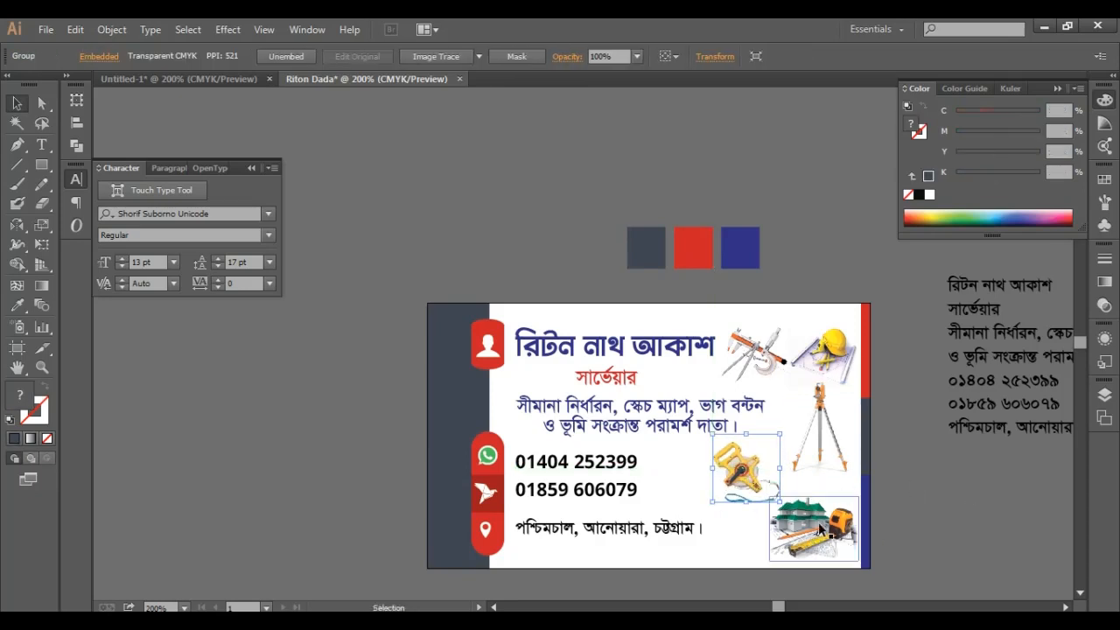
{"action": "left_click", "coordinate": [814, 529]}
{"action": "key", "text": "Up"}
{"action": "key", "text": "Up"}
{"action": "key", "text": "Up"}
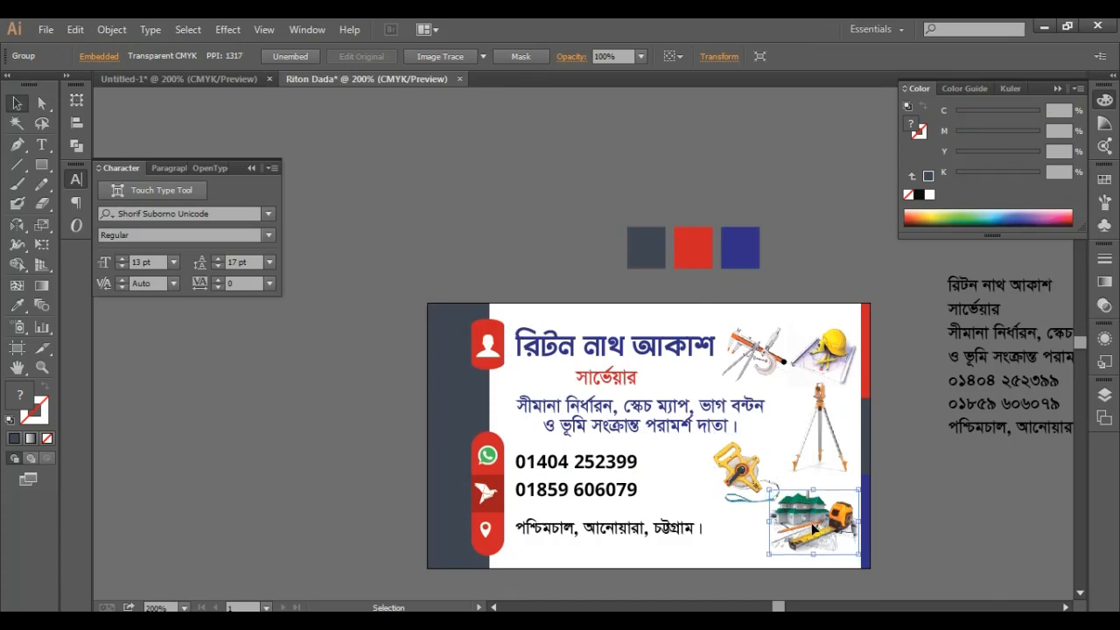
{"action": "left_click", "coordinate": [906, 522]}
{"action": "scroll", "coordinate": [912, 520], "scroll_direction": "up", "scroll_amount": 1}
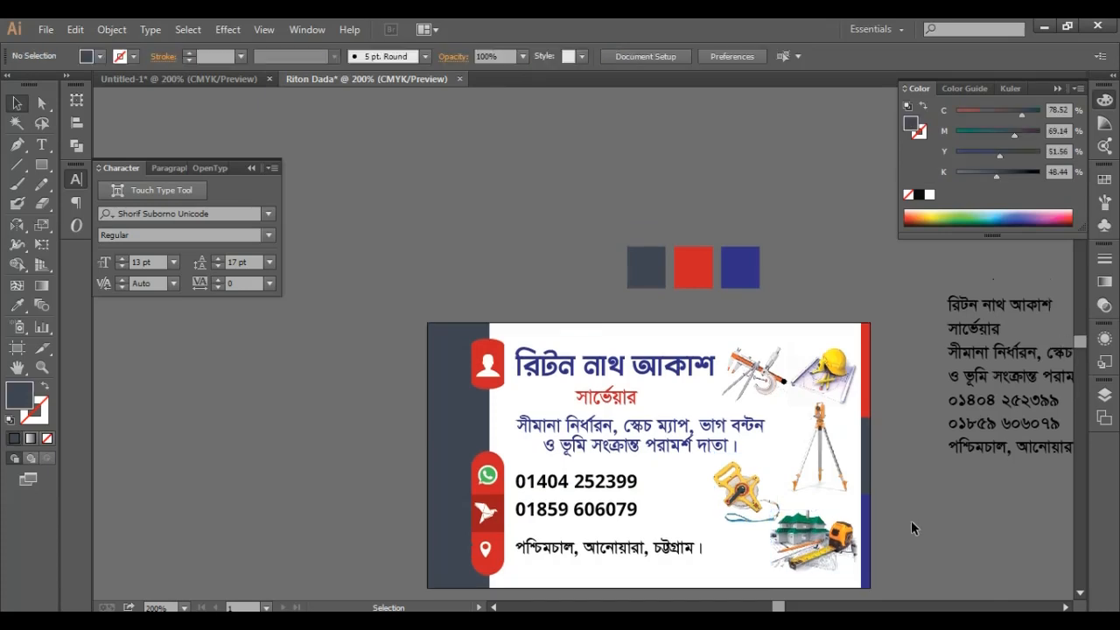
{"action": "scroll", "coordinate": [911, 520], "scroll_direction": "down", "scroll_amount": 2}
{"action": "scroll", "coordinate": [937, 496], "scroll_direction": "left", "scroll_amount": 1}
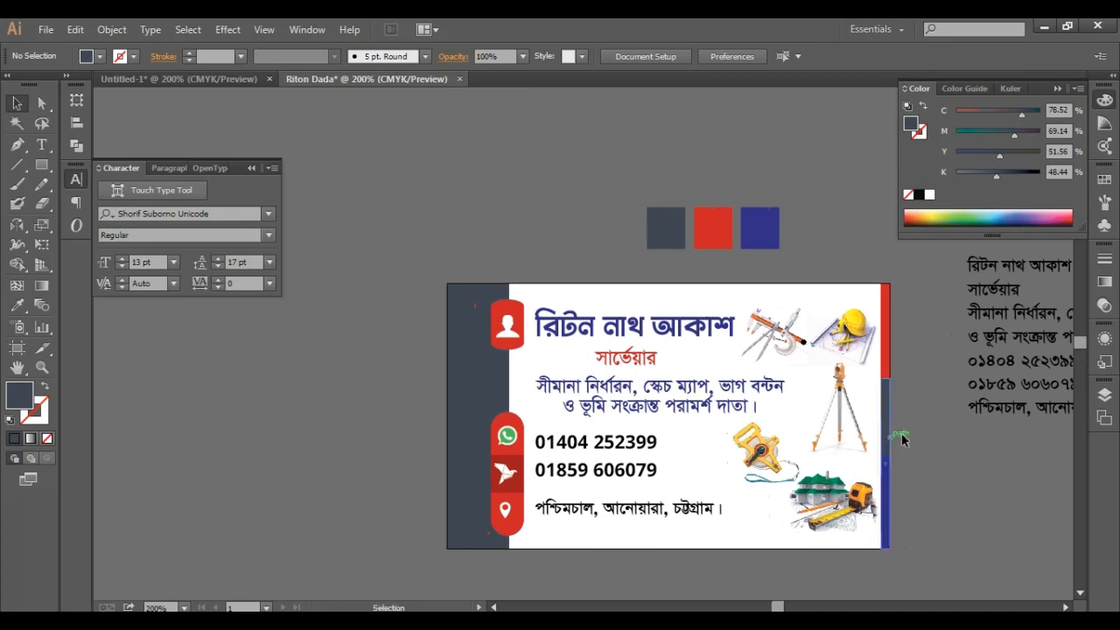
- Select the blue name title, services, phone and address text together and show the Align options
{"action": "left_click", "coordinate": [467, 413]}
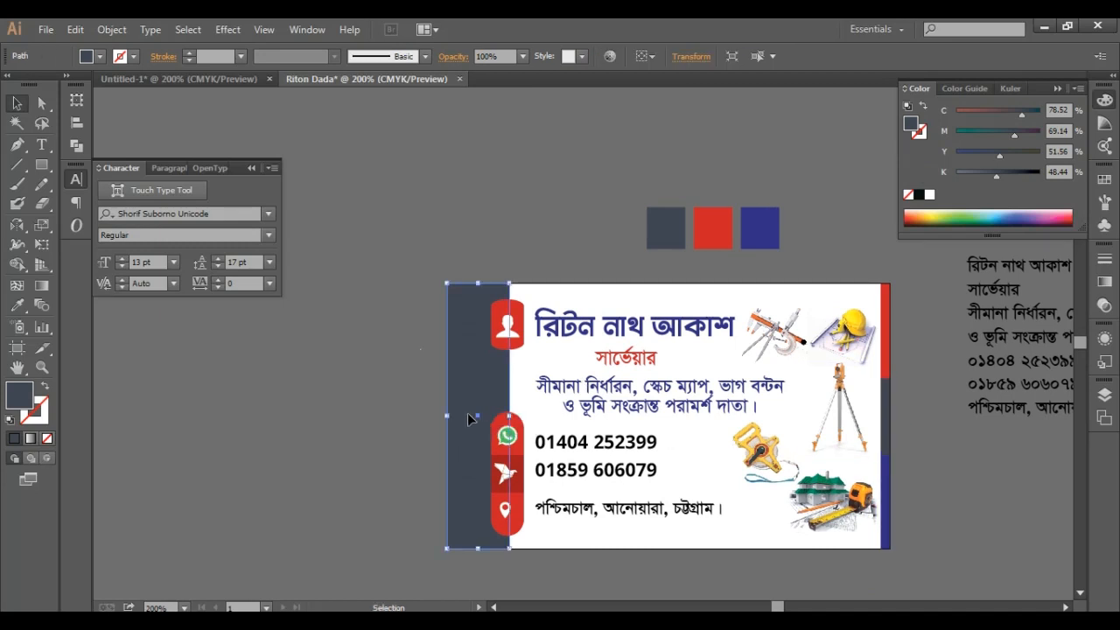
{"action": "left_click", "coordinate": [569, 198]}
{"action": "left_click", "coordinate": [640, 359]}
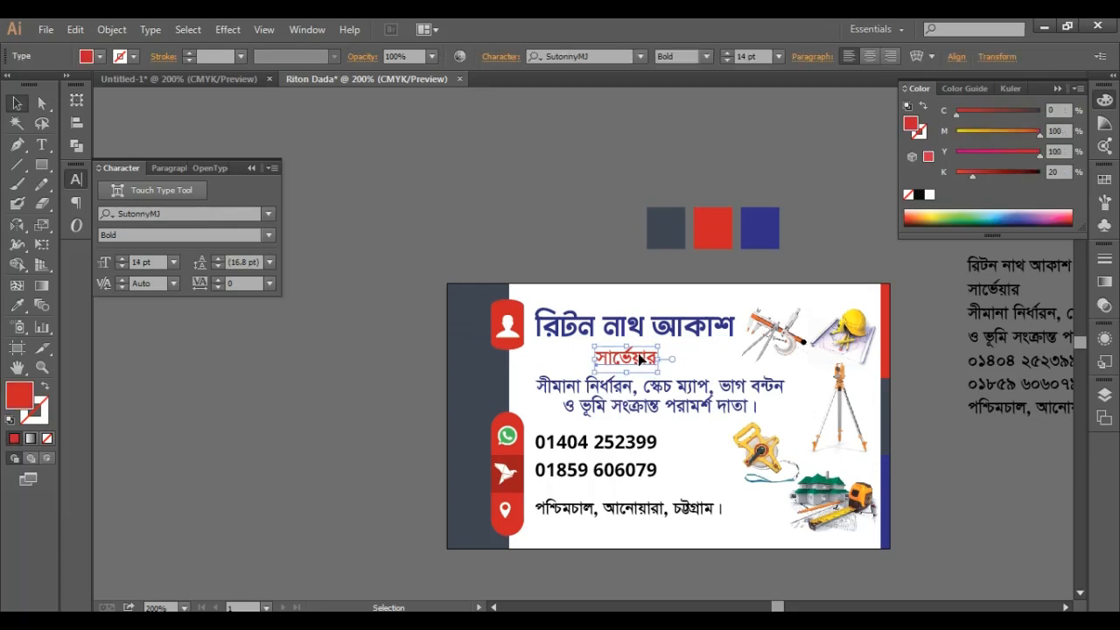
{"action": "left_click", "coordinate": [579, 193]}
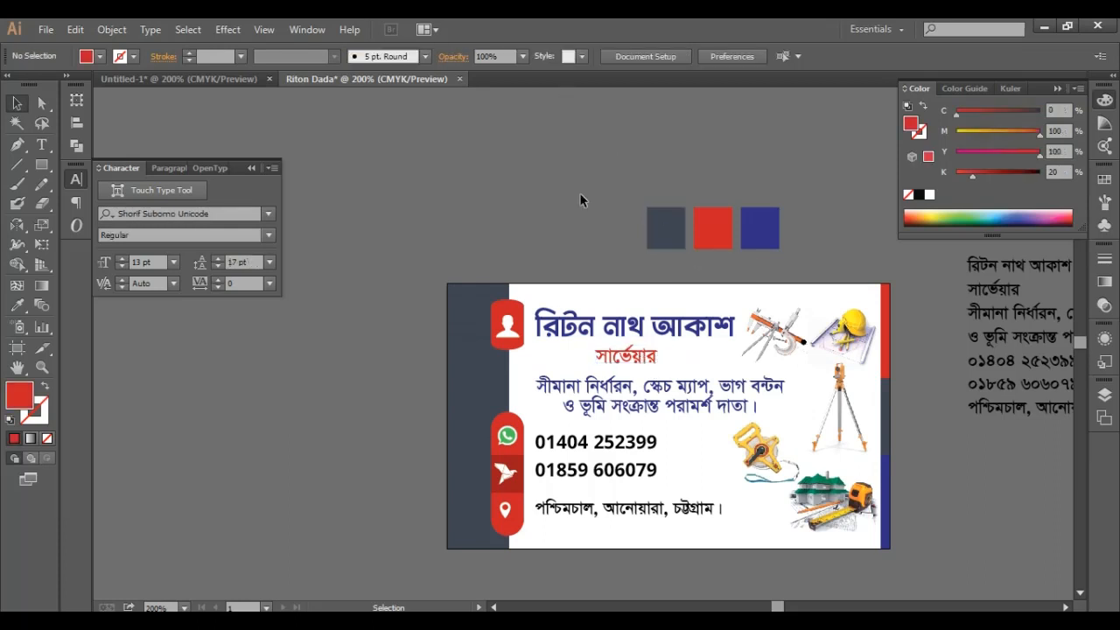
{"action": "left_click", "coordinate": [670, 322]}
{"action": "left_click", "coordinate": [669, 391], "text": "shift"}
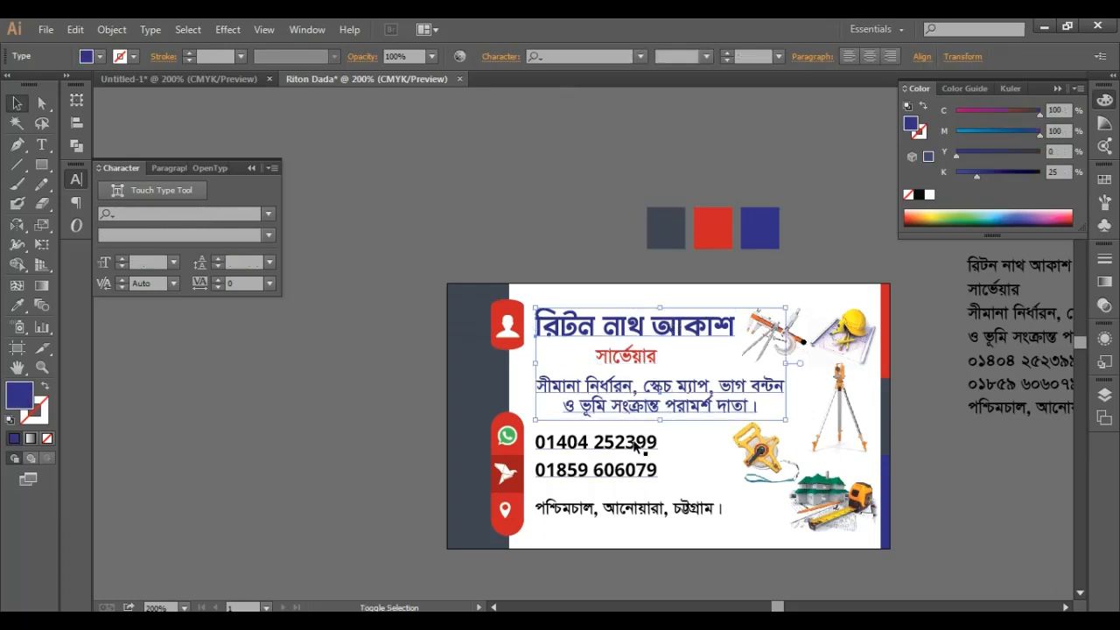
{"action": "left_click", "coordinate": [642, 451], "text": "shift"}
{"action": "left_click", "coordinate": [611, 509], "text": "shift"}
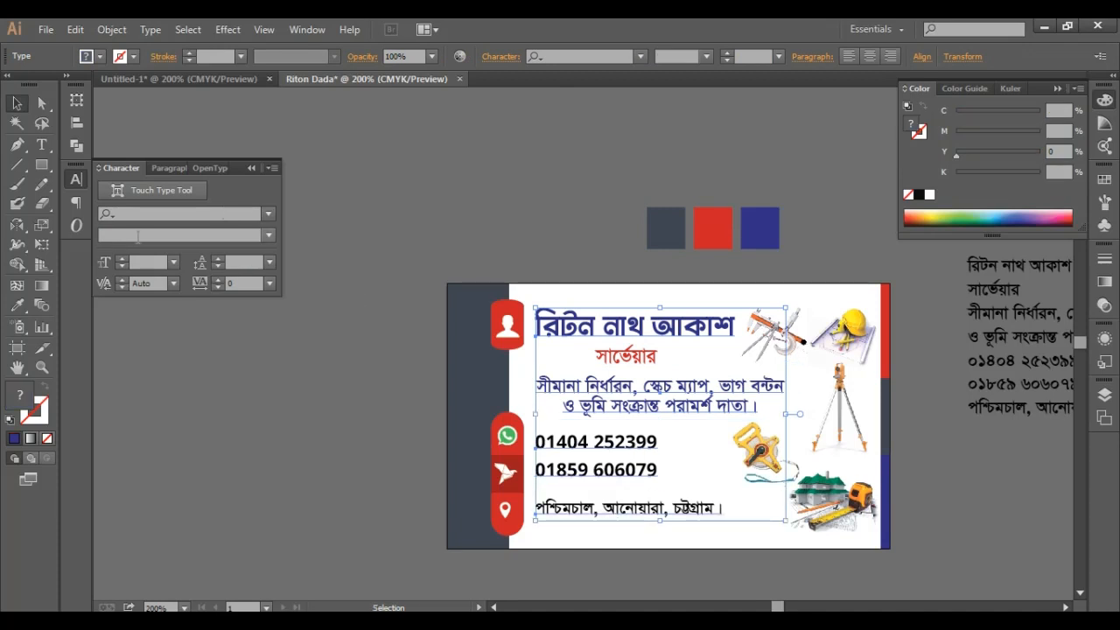
{"action": "left_click", "coordinate": [76, 124]}
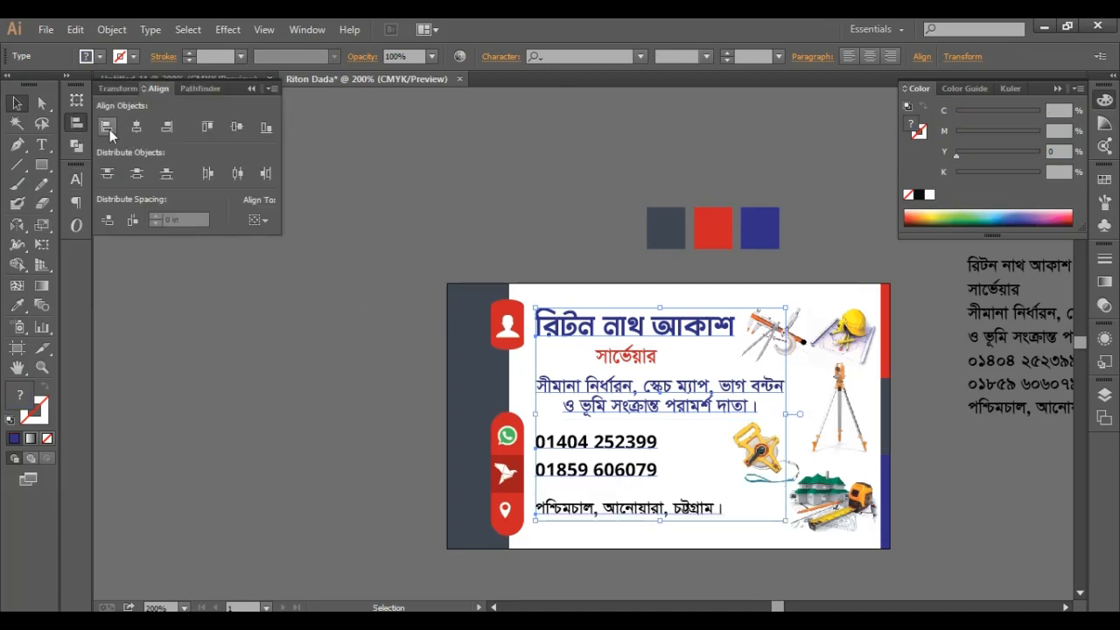
{"action": "left_click", "coordinate": [577, 196]}
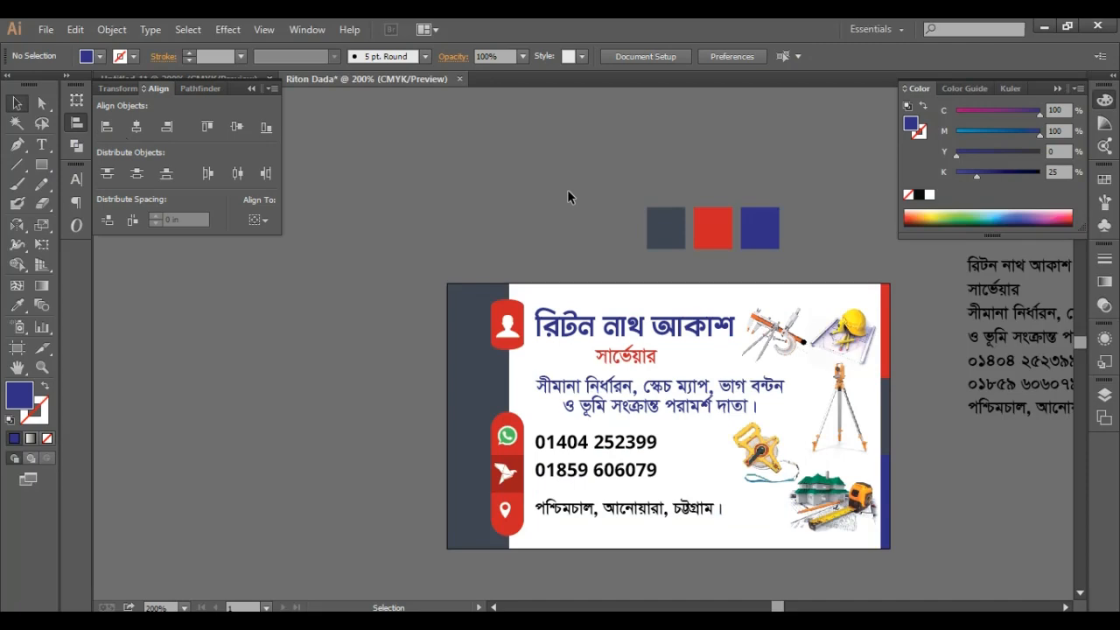
- Zoom to 400% to inspect the red tile behind the bird icon, then back to 200%
{"action": "key", "text": "ctrl+equal"}
{"action": "key", "text": "ctrl+equal"}
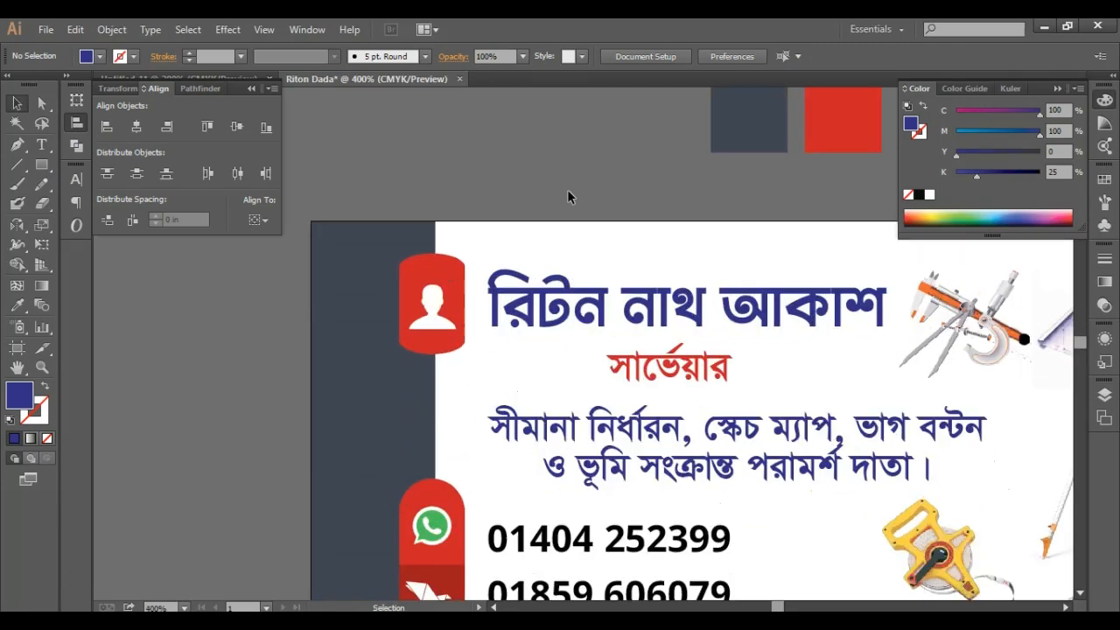
{"action": "scroll", "coordinate": [572, 230], "scroll_direction": "down", "scroll_amount": 1}
{"action": "left_click", "coordinate": [446, 335]}
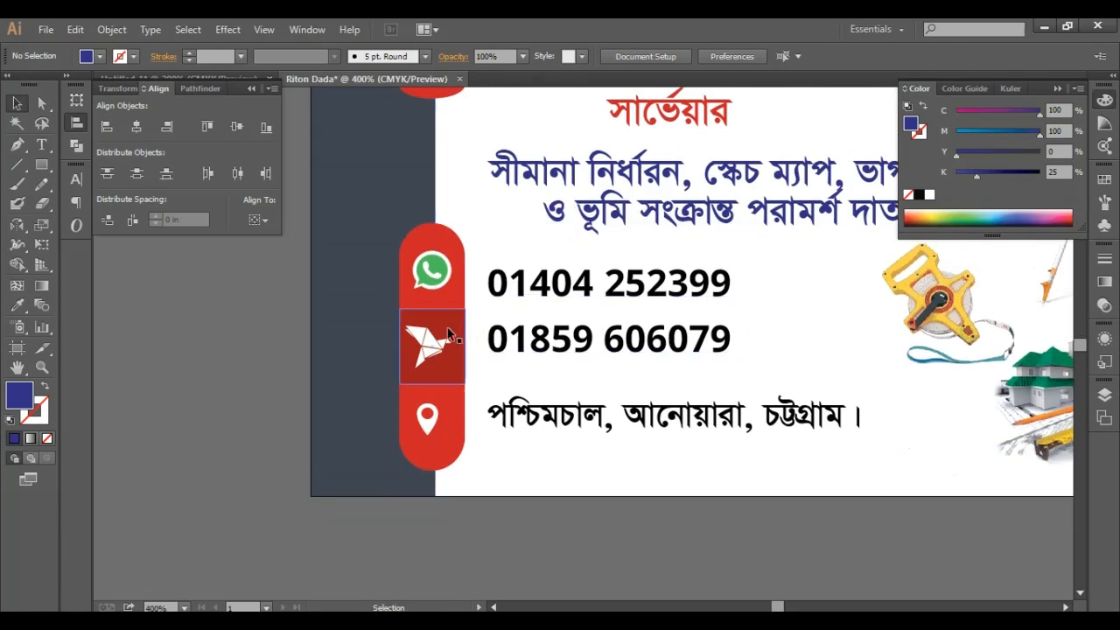
{"action": "left_click", "coordinate": [743, 559]}
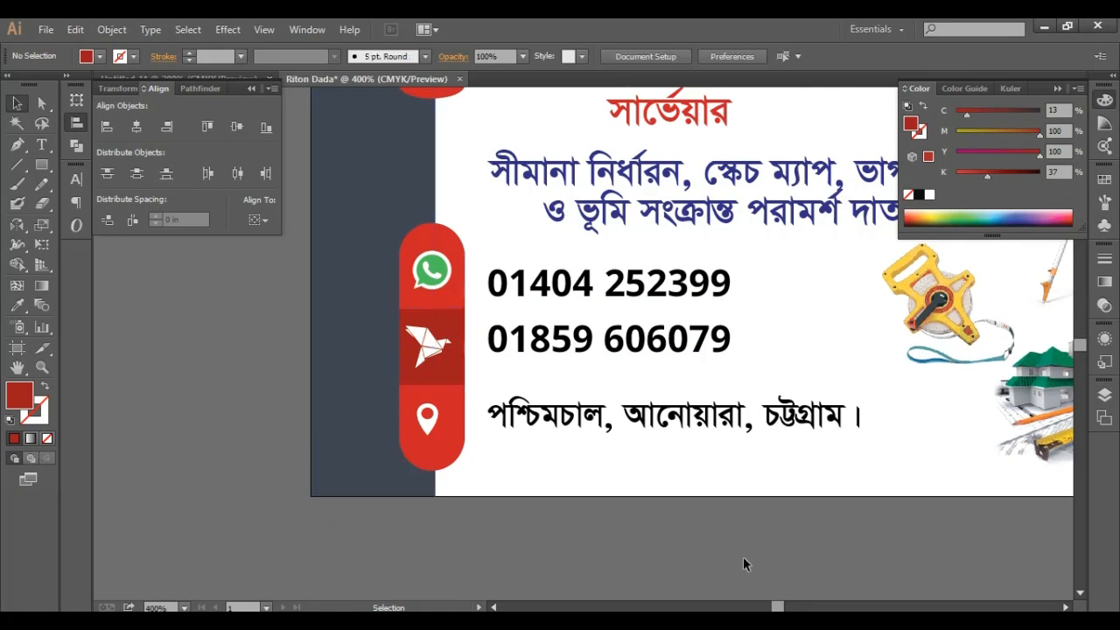
{"action": "scroll", "coordinate": [775, 540], "scroll_direction": "up", "scroll_amount": 3}
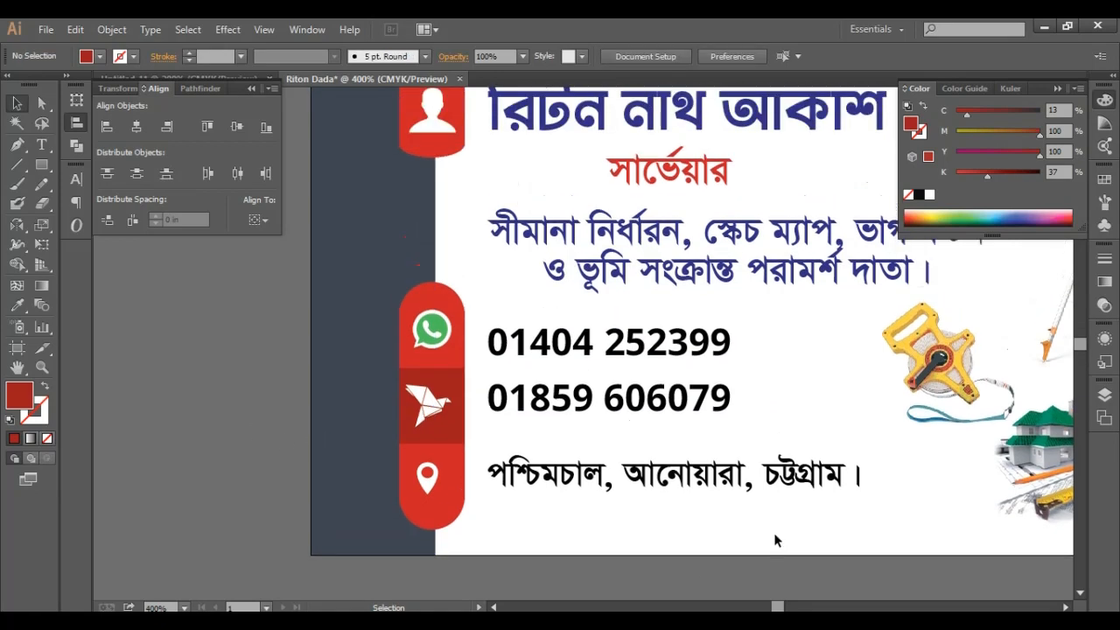
{"action": "key", "text": "ctrl+minus"}
{"action": "key", "text": "ctrl+minus"}
- Delete the black Bengali reference text block beside the card
{"action": "left_click_drag", "start_coordinate": [764, 544], "coordinate": [731, 549]}
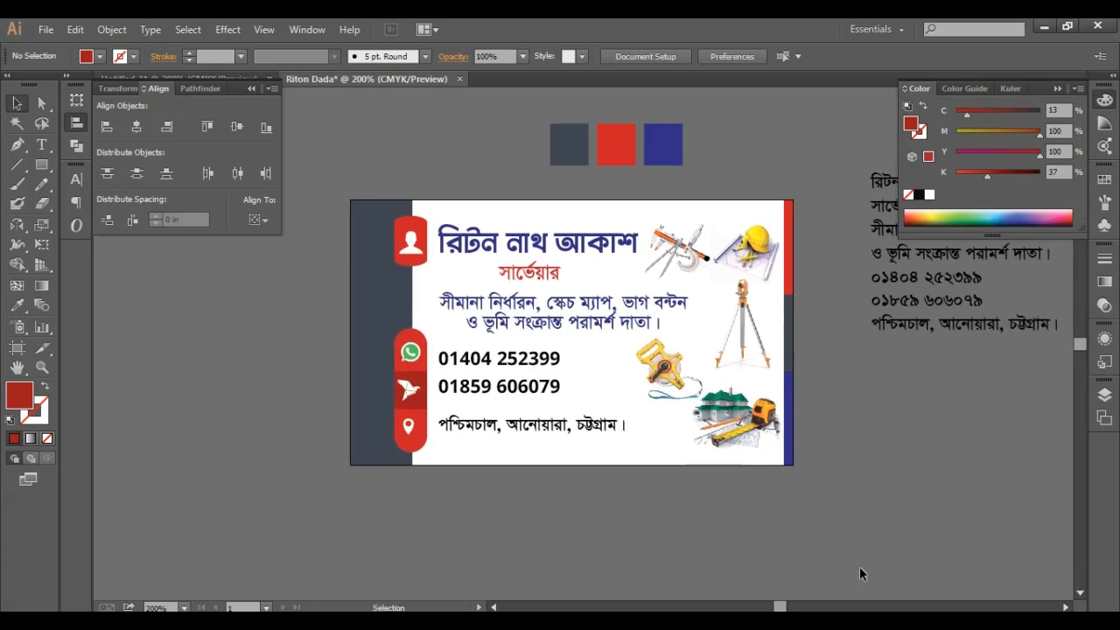
{"action": "scroll", "coordinate": [879, 469], "scroll_direction": "up", "scroll_amount": 3}
{"action": "scroll", "coordinate": [879, 469], "scroll_direction": "down", "scroll_amount": 1}
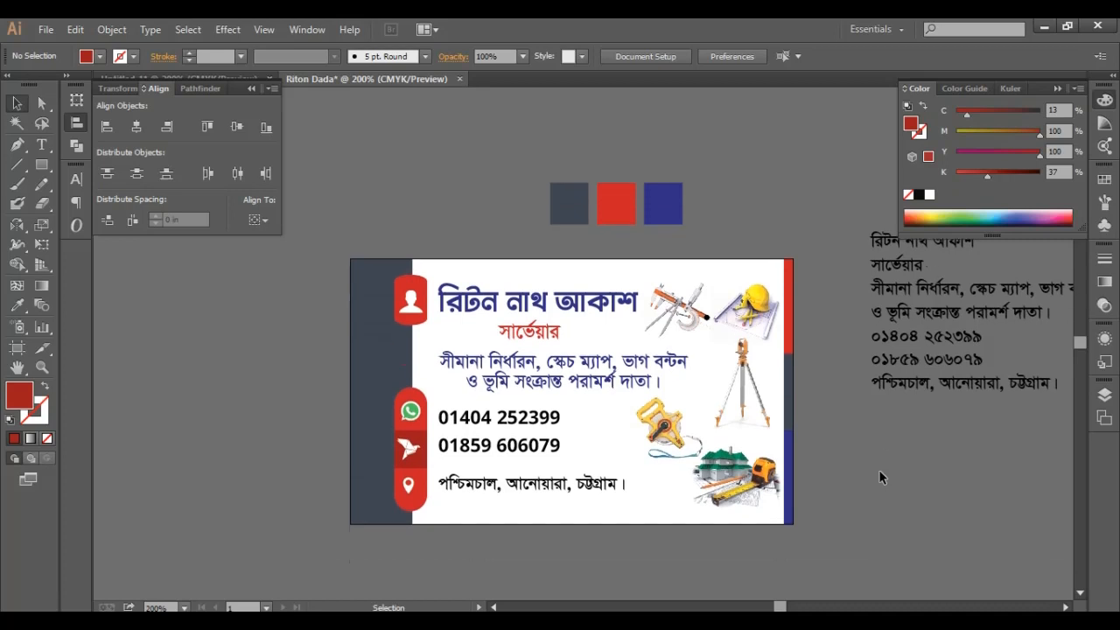
{"action": "left_click_drag", "start_coordinate": [963, 446], "coordinate": [828, 465]}
{"action": "left_click_drag", "start_coordinate": [871, 496], "coordinate": [746, 161]}
{"action": "key", "text": "Delete"}
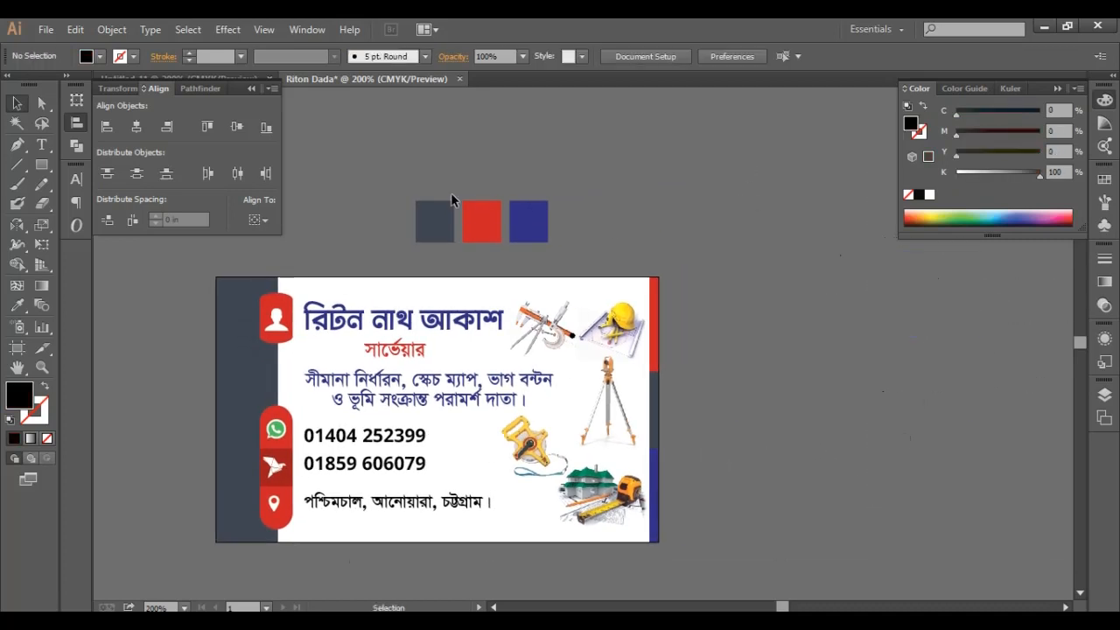
- Delete the three colour swatches and recentre the card
{"action": "left_click_drag", "start_coordinate": [451, 196], "coordinate": [640, 250]}
{"action": "key", "text": "Delete"}
{"action": "scroll", "coordinate": [786, 398], "scroll_direction": "down", "scroll_amount": 2}
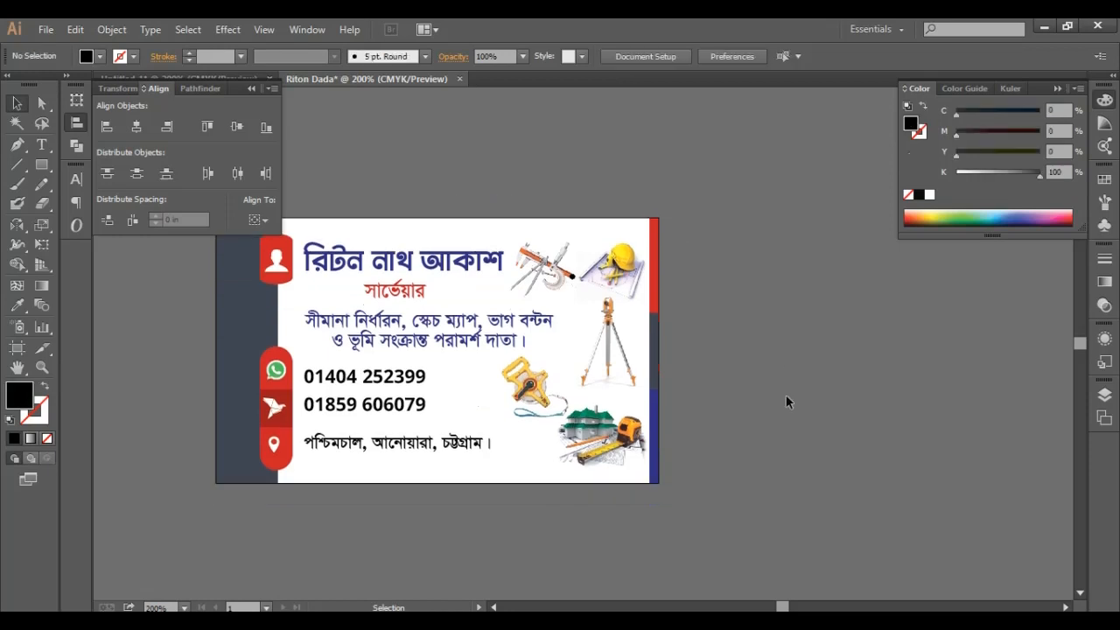
{"action": "left_click_drag", "start_coordinate": [786, 402], "coordinate": [914, 417]}
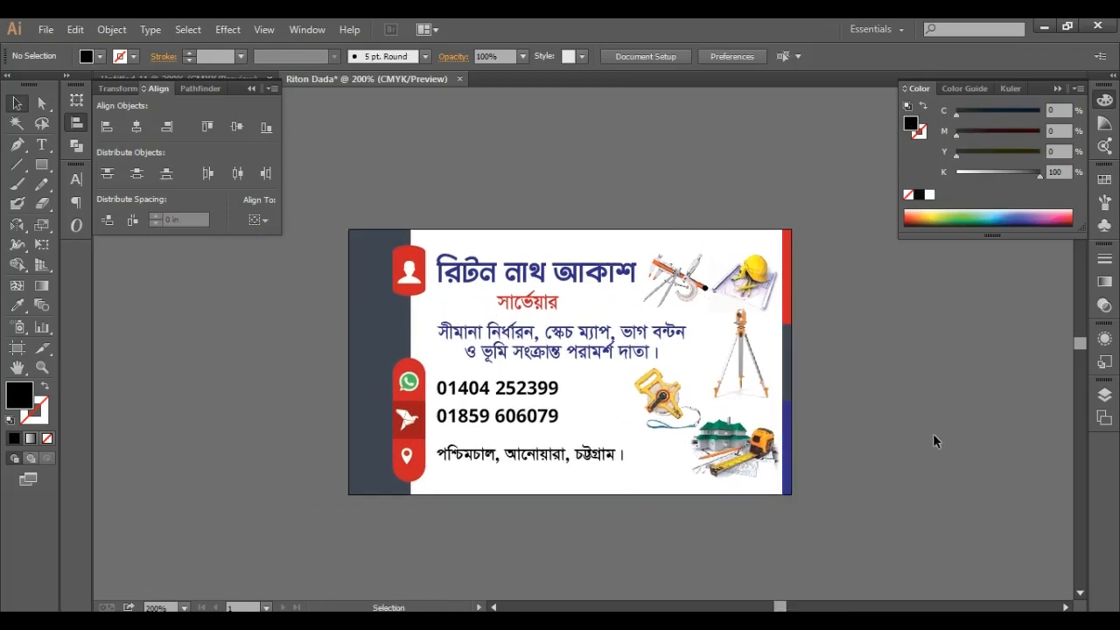
- Raise the two-line services text's leading from 12 pt to 14 pt in the Character panel
{"action": "scroll", "coordinate": [924, 428], "scroll_direction": "up", "scroll_amount": 1}
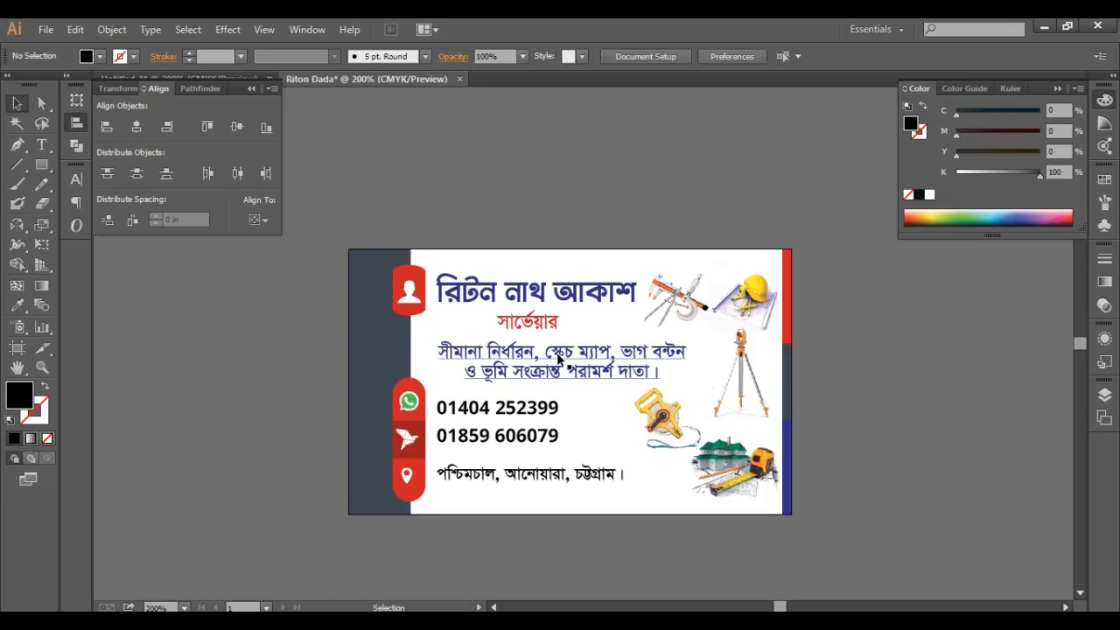
{"action": "left_click", "coordinate": [560, 359]}
{"action": "left_click", "coordinate": [76, 178]}
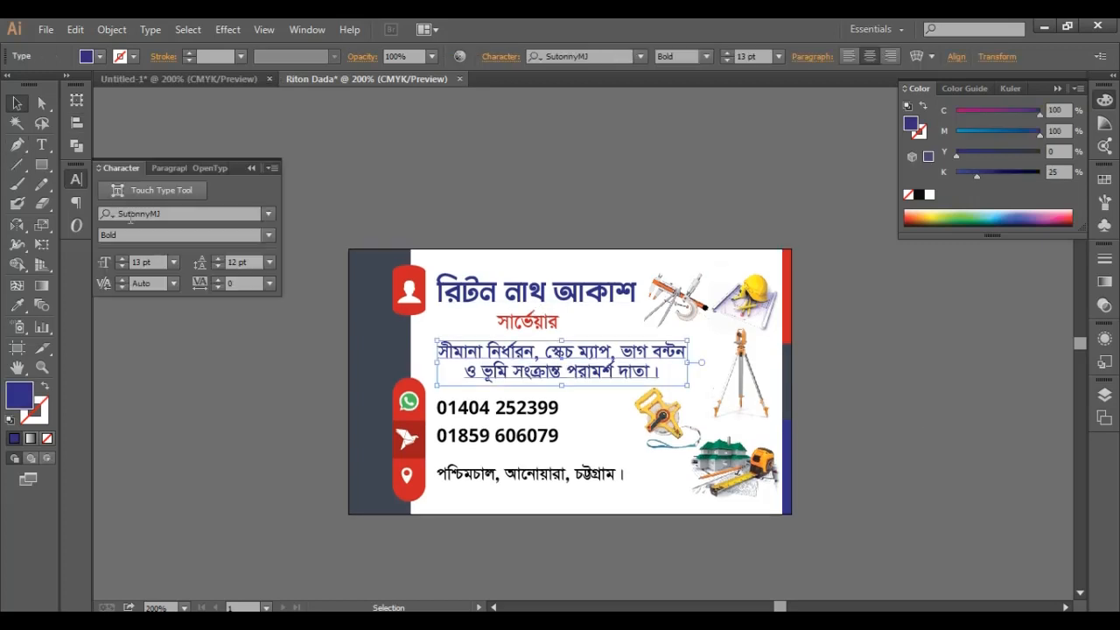
{"action": "left_click", "coordinate": [216, 260]}
{"action": "left_click", "coordinate": [216, 260]}
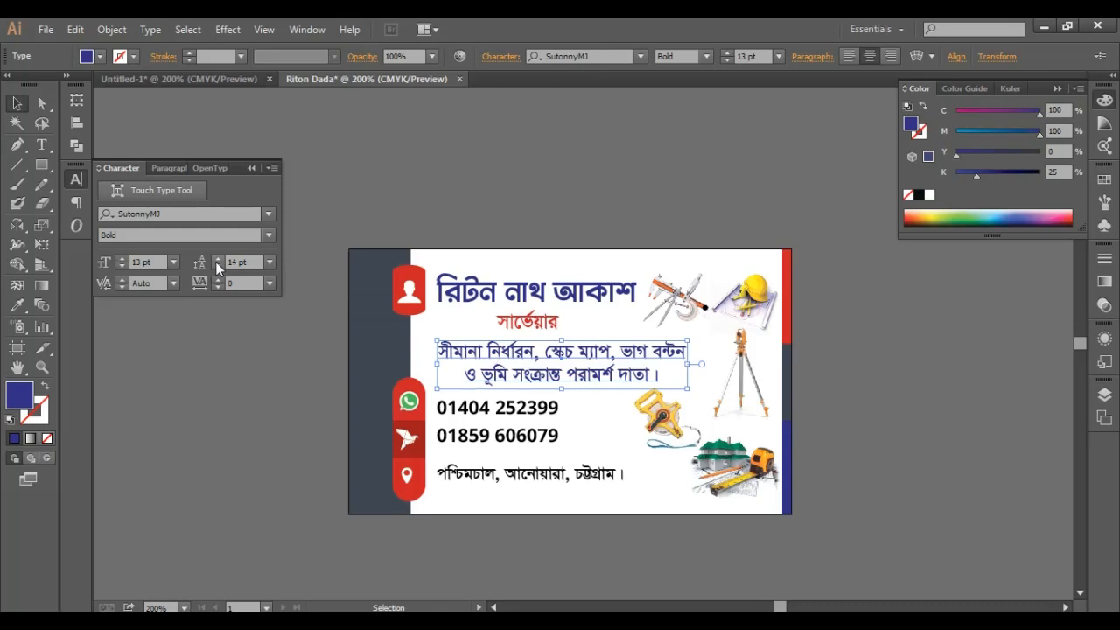
{"action": "left_click", "coordinate": [870, 419]}
{"action": "scroll", "coordinate": [870, 420], "scroll_direction": "up", "scroll_amount": 2}
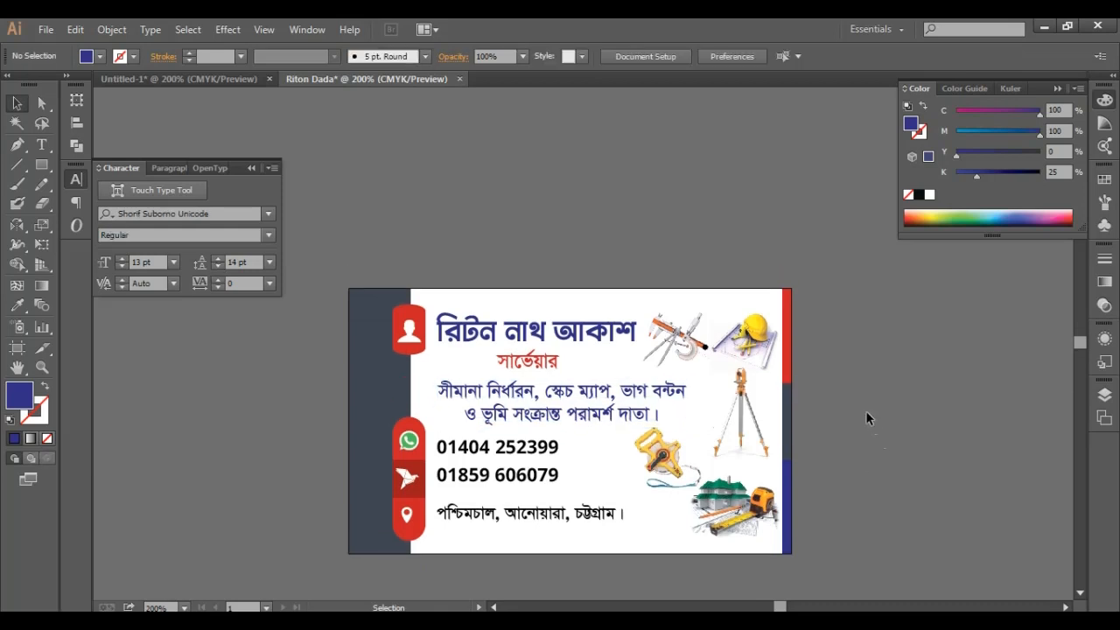